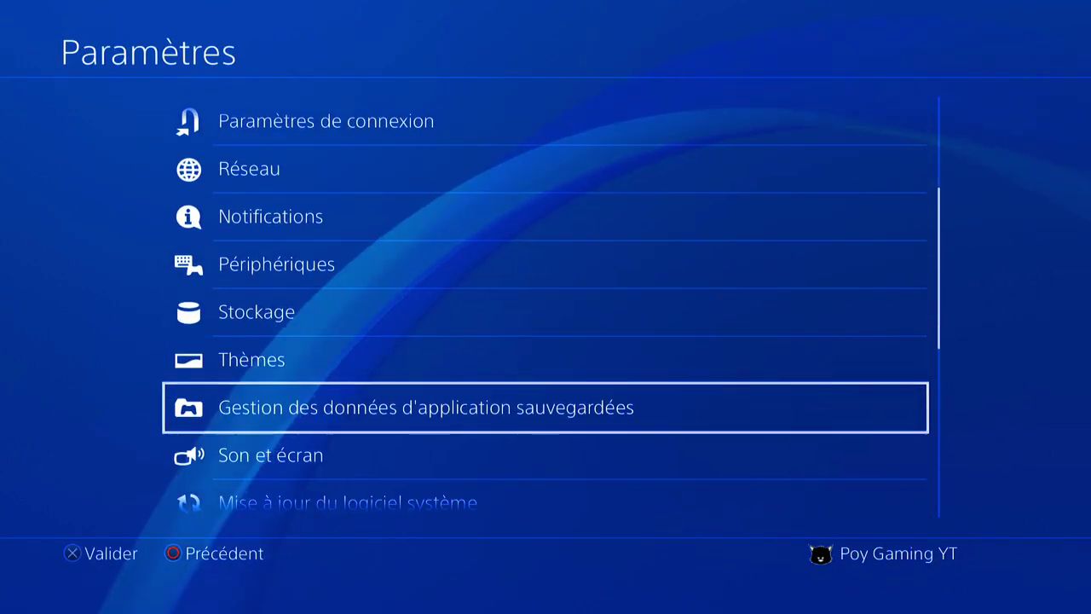
# Open the Grand Theft Auto V saves on system storage for copying to a USB storage device.
pyautogui.press('Return')
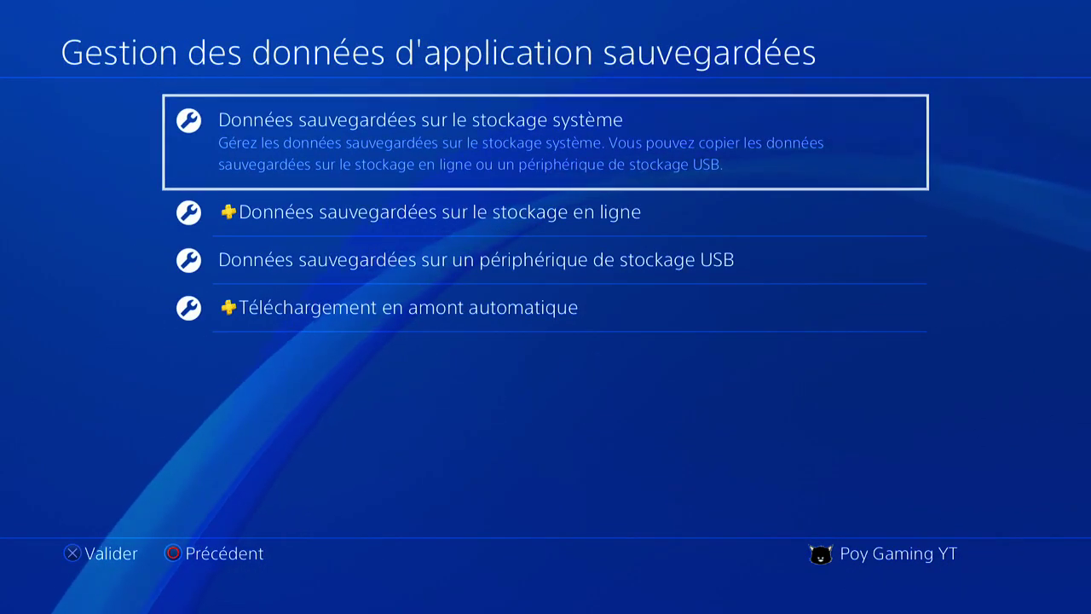
pyautogui.press('Return')
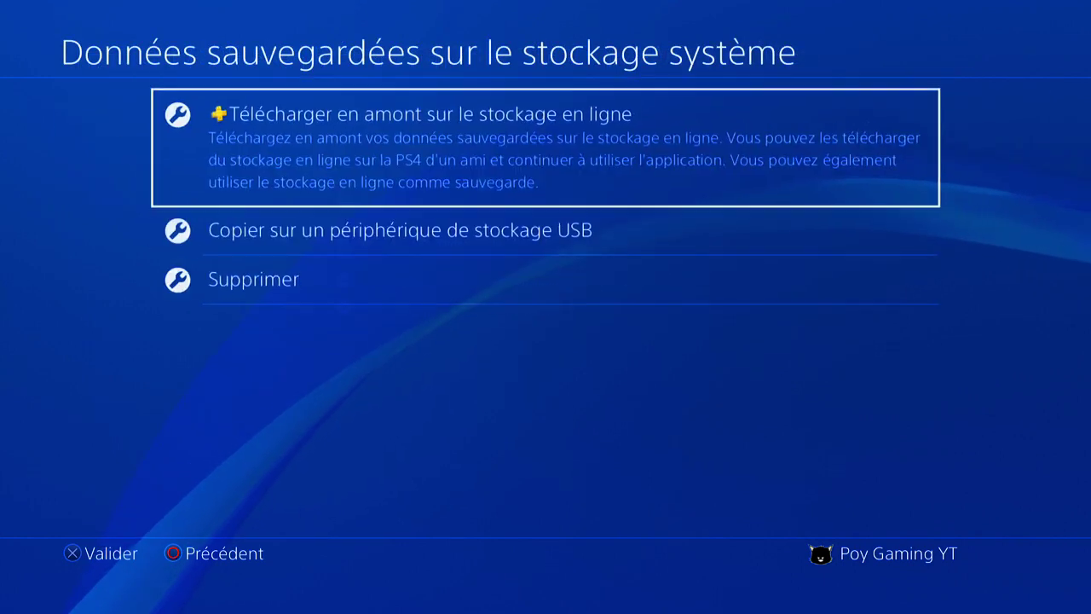
pyautogui.press('Down')
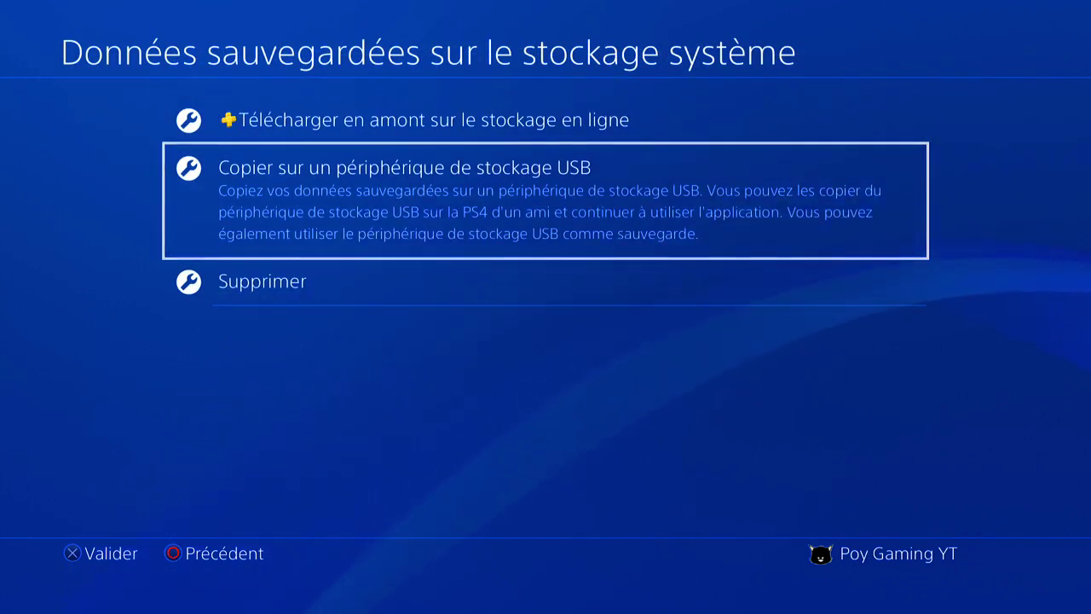
pyautogui.press('Return')
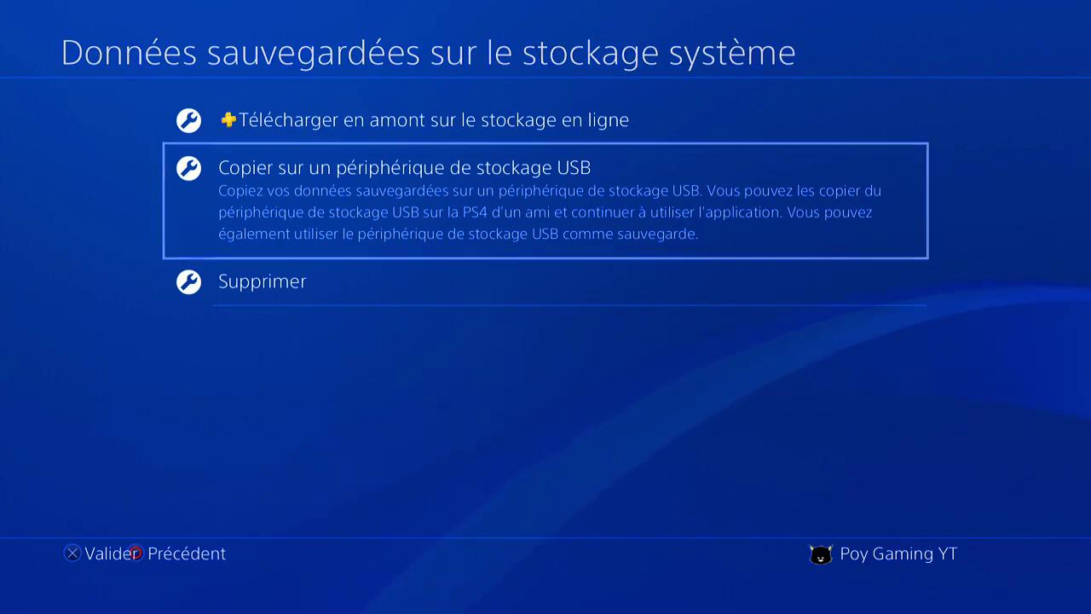
pyautogui.press('Return')
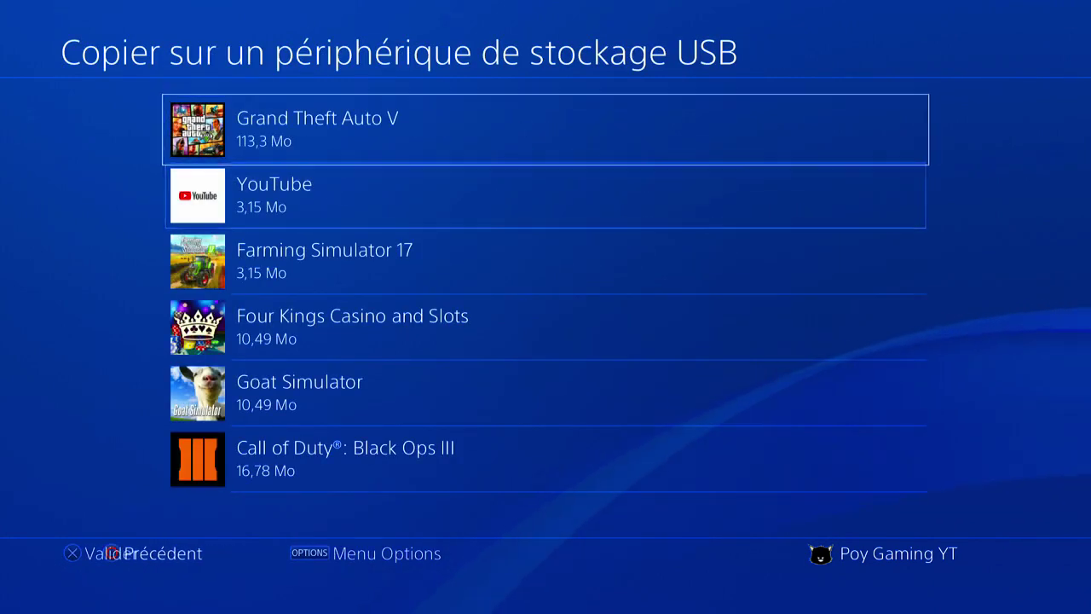
# Copy the Grand Theft Auto V save "Père/fils (5.2%)", not its backup copy, to the USB device, overwriting the existing data, and leave the settings.
pyautogui.press('Down')
pyautogui.press('Down')
pyautogui.press('Down')
pyautogui.press('Down')
pyautogui.press('Up')
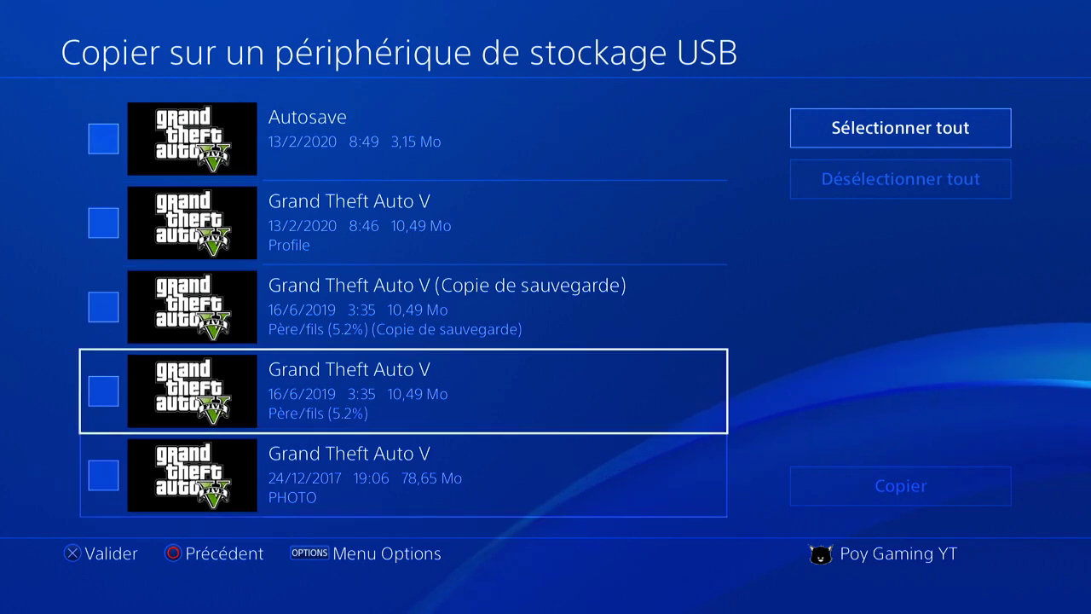
pyautogui.press('Return')
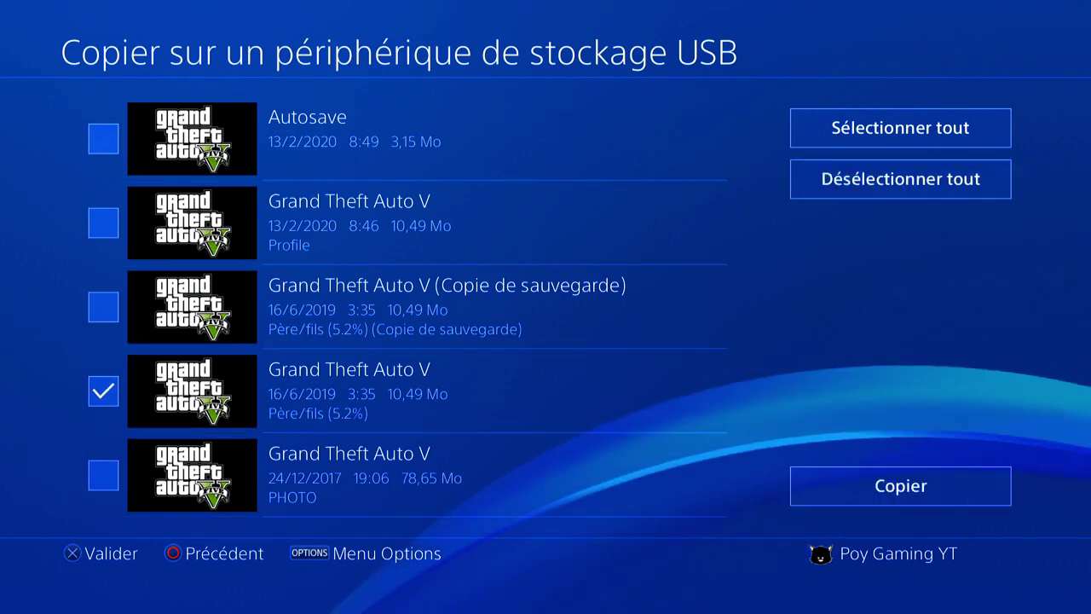
pyautogui.press('Right')
pyautogui.press('Return')
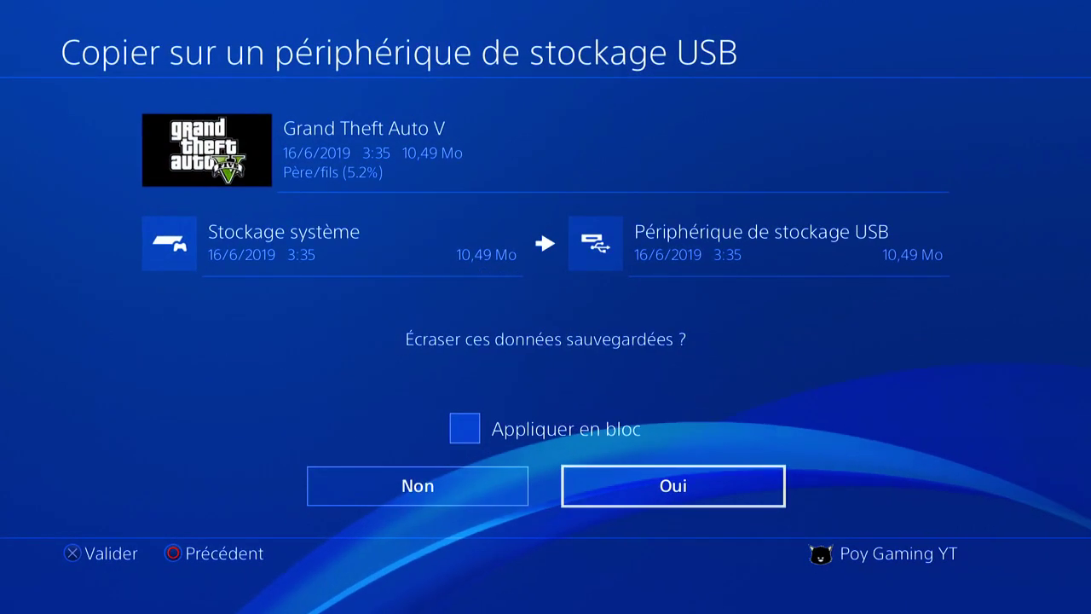
pyautogui.press('Return')
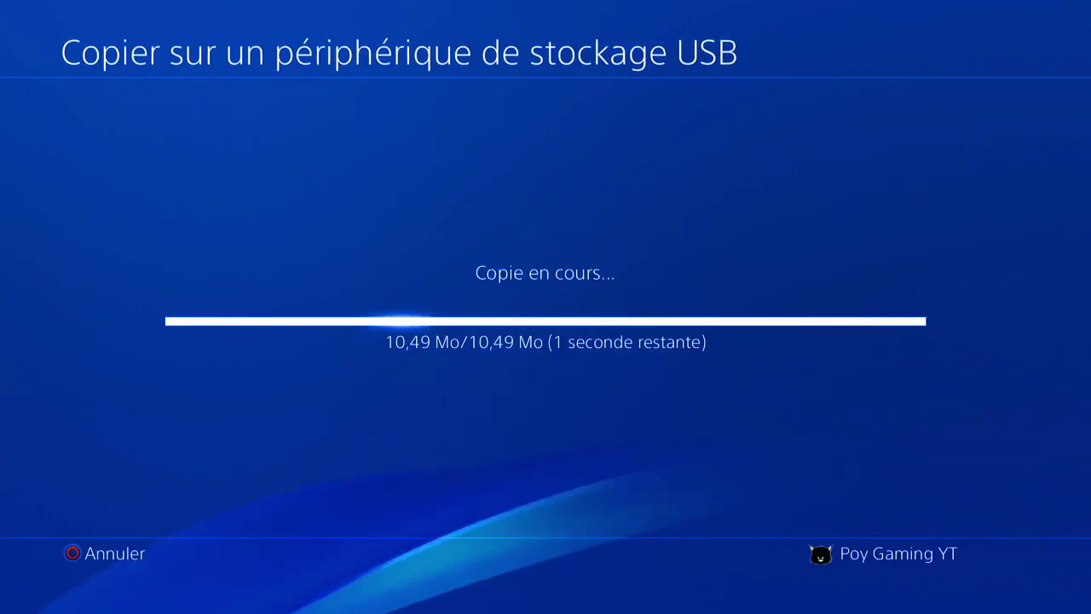
pyautogui.press('Escape')
pyautogui.press('Escape')
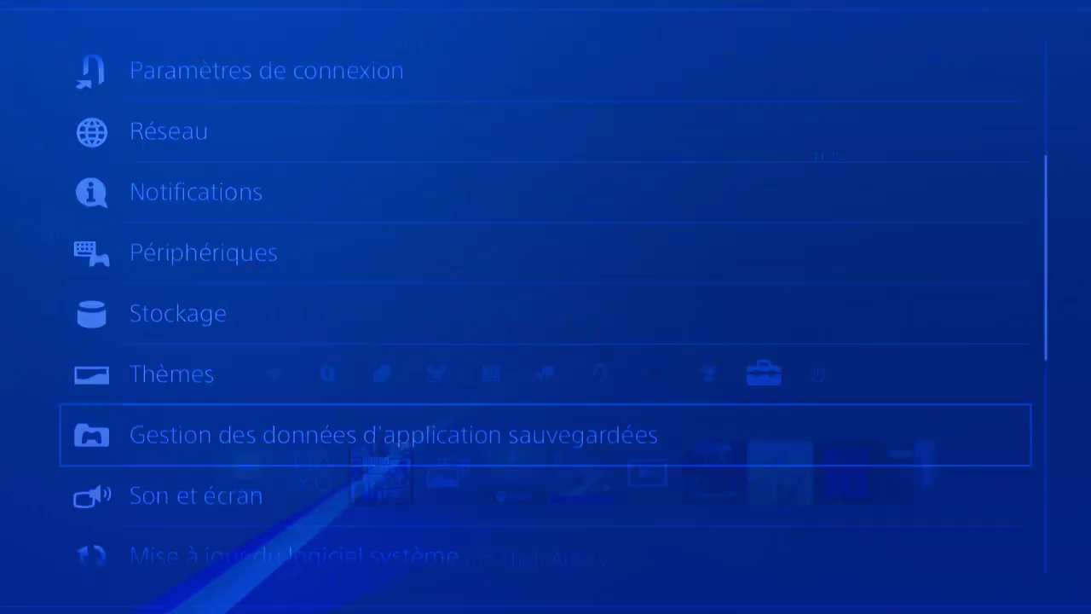
pyautogui.press('Escape')
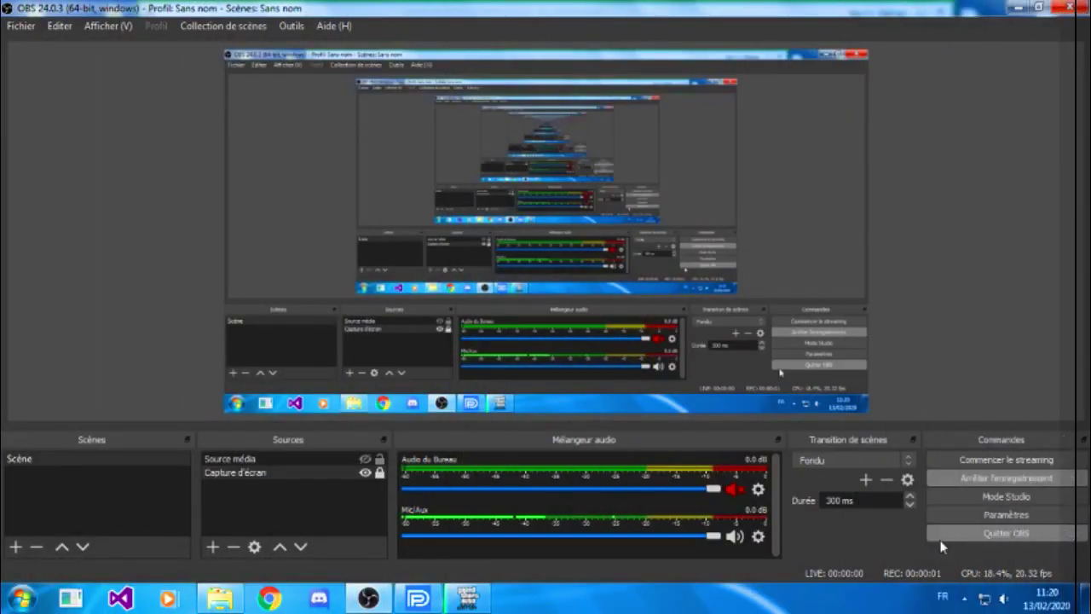
# Switch to Save Wizard for PS4 MAX, clear the OBS window out of the way and expand the Grand Theft Auto V (CUSA00411) saves.
pyautogui.moveTo(838, 7); pyautogui.dragTo(690, 539)
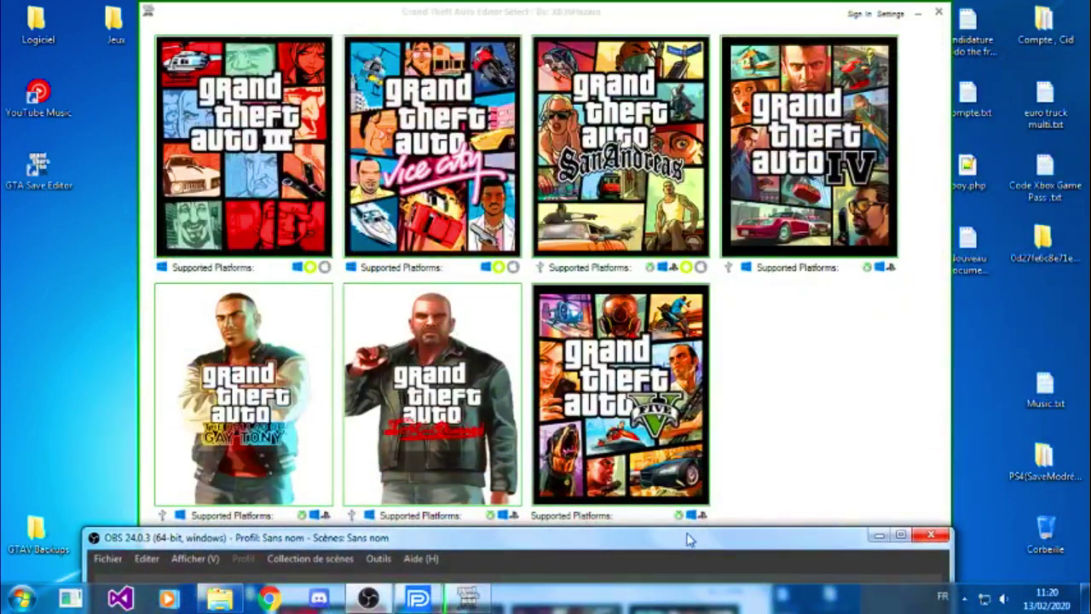
pyautogui.click(418, 590)
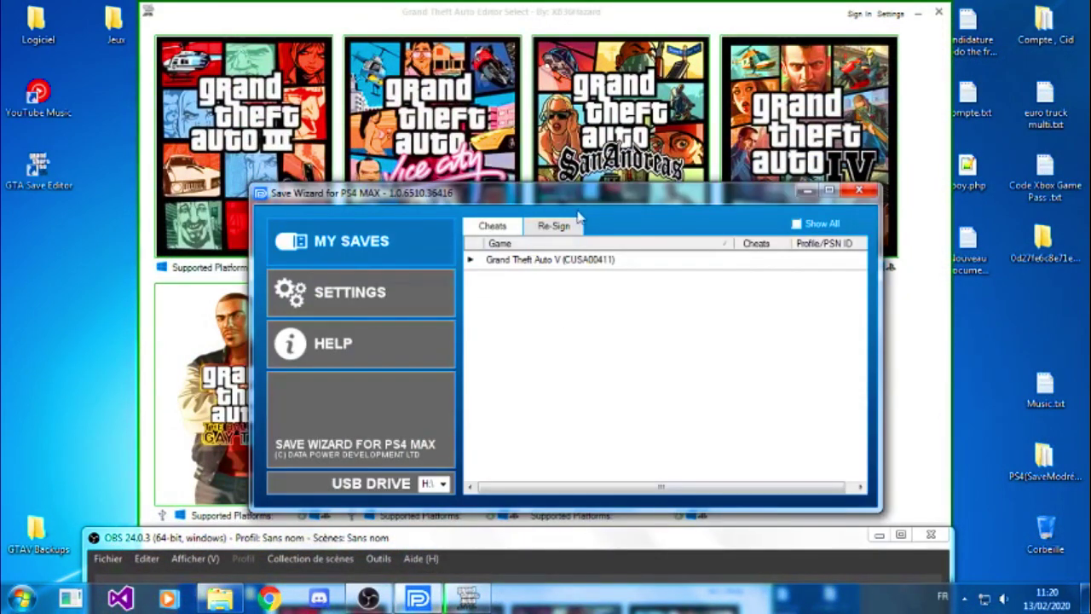
pyautogui.moveTo(576, 207); pyautogui.dragTo(540, 200)
pyautogui.click(437, 257)
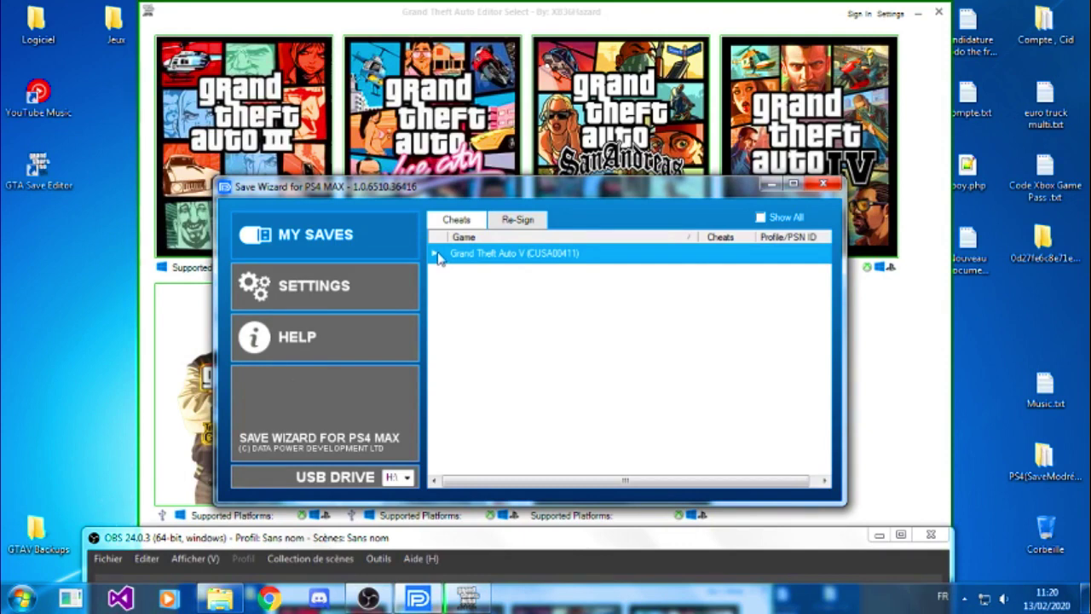
pyautogui.click(436, 256)
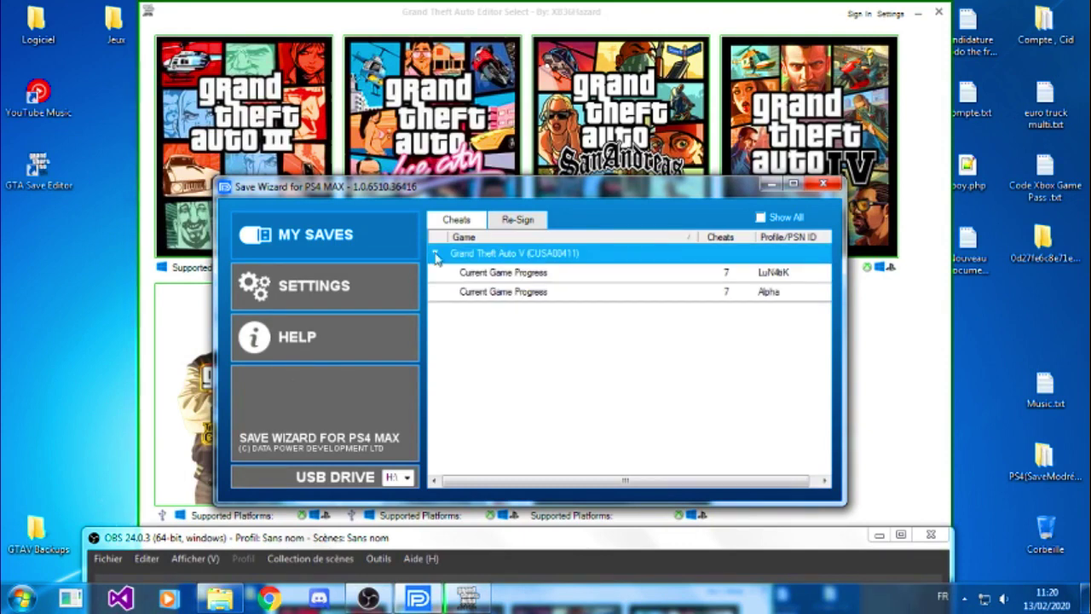
# Open the first Current Game Progress save of Grand Theft Auto V in Advanced Mode.
pyautogui.click(661, 271)
pyautogui.rightClick(783, 276)
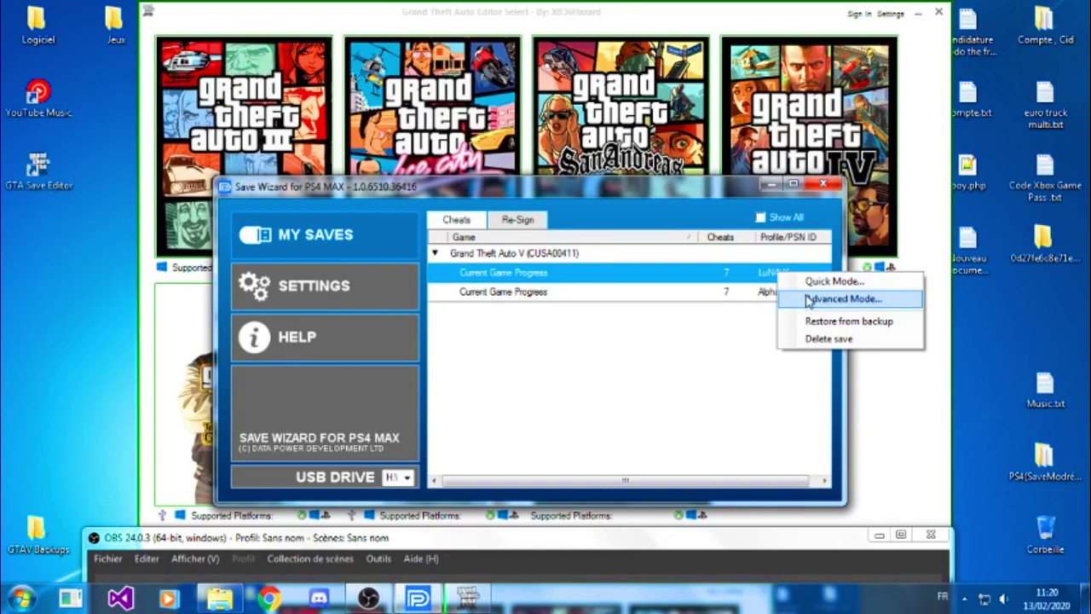
pyautogui.click(807, 300)
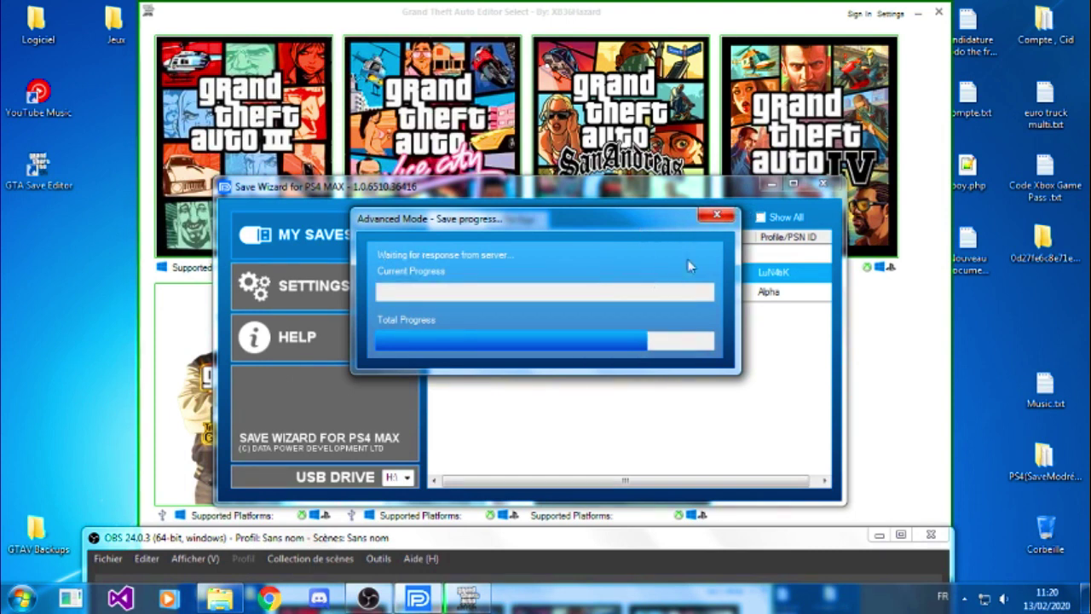
pyautogui.moveTo(554, 225); pyautogui.dragTo(530, 243)
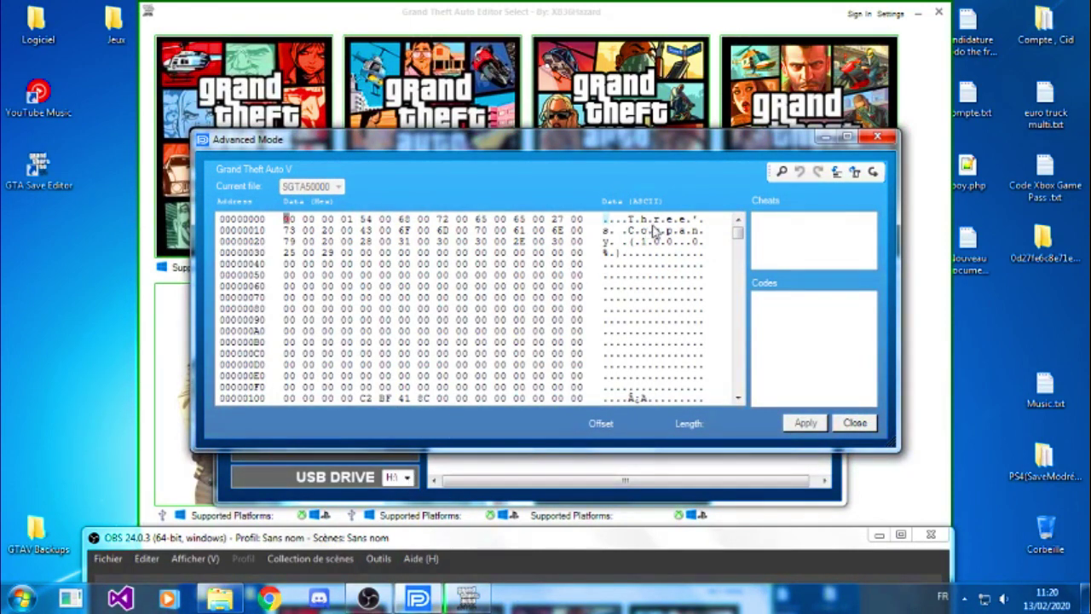
# Export the save data to the desktop as SGTA50000 and move the file's icon to a free spot lower on the desktop.
pyautogui.moveTo(738, 229)
pyautogui.mouseDown()
pyautogui.moveTo(734, 264)
pyautogui.moveTo(723, 243)
pyautogui.moveTo(730, 218)
pyautogui.mouseUp()
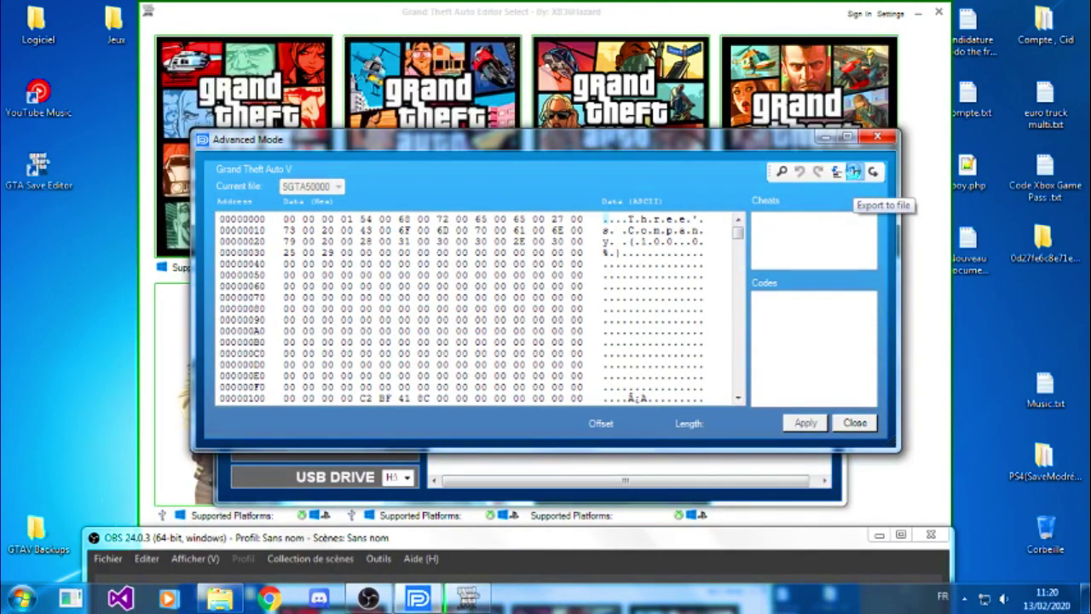
pyautogui.click(854, 172)
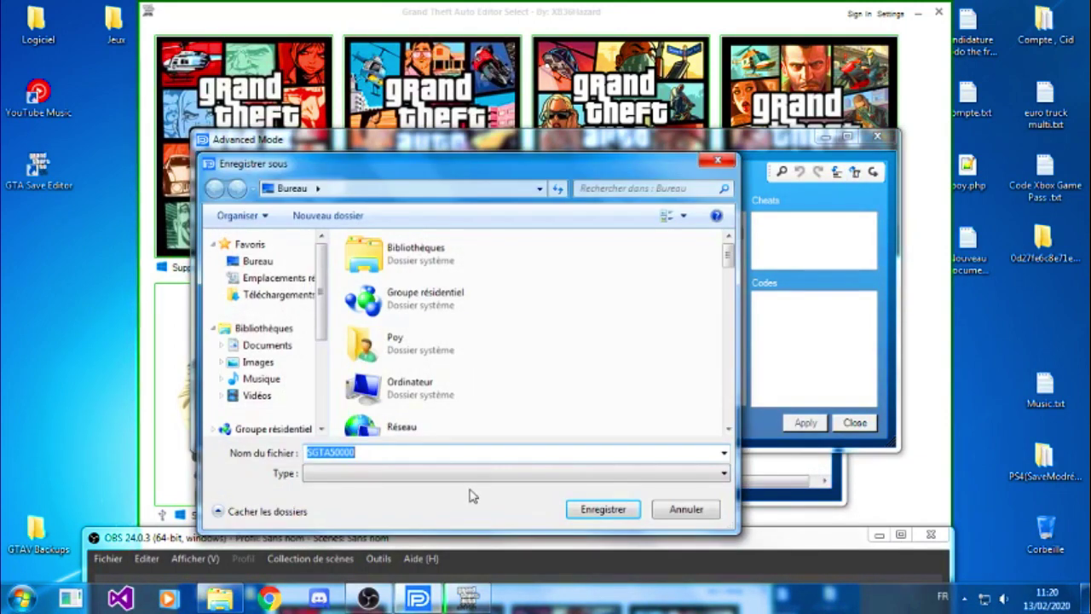
pyautogui.click(608, 509)
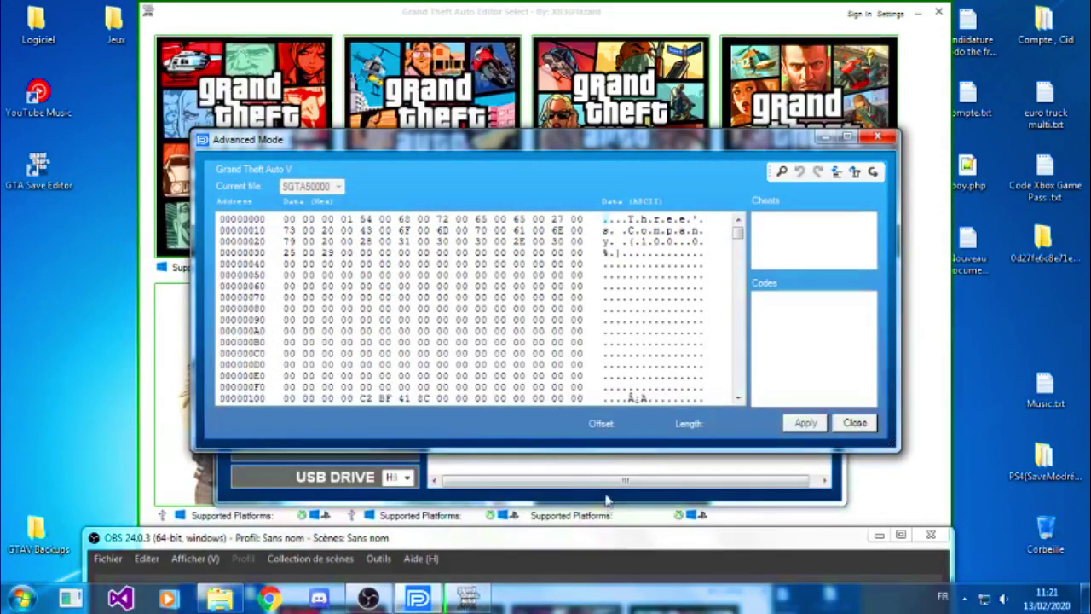
pyautogui.moveTo(38, 244); pyautogui.dragTo(47, 312)
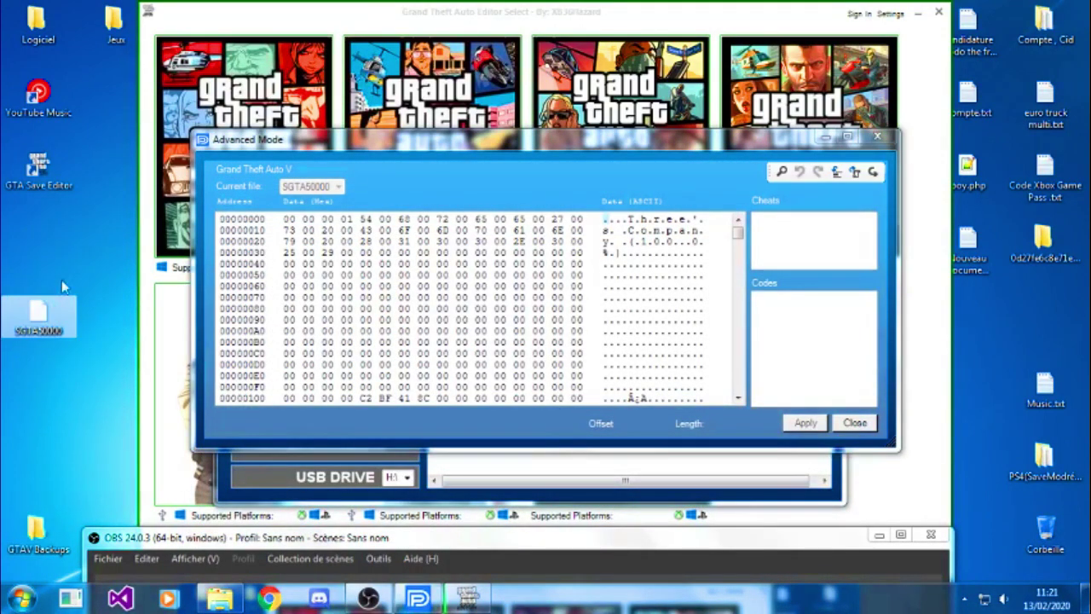
pyautogui.click(91, 247)
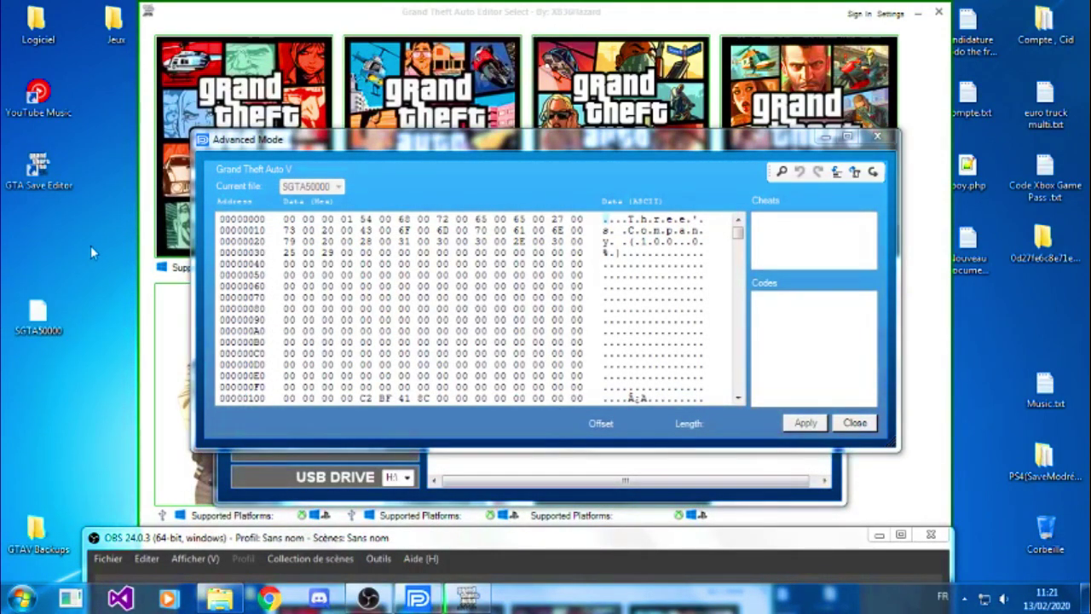
# Switch to the Grand Theft Auto save editor, choose Grand Theft Auto V and open SGTA50000 from the desktop, making a backup before editing.
pyautogui.click(827, 136)
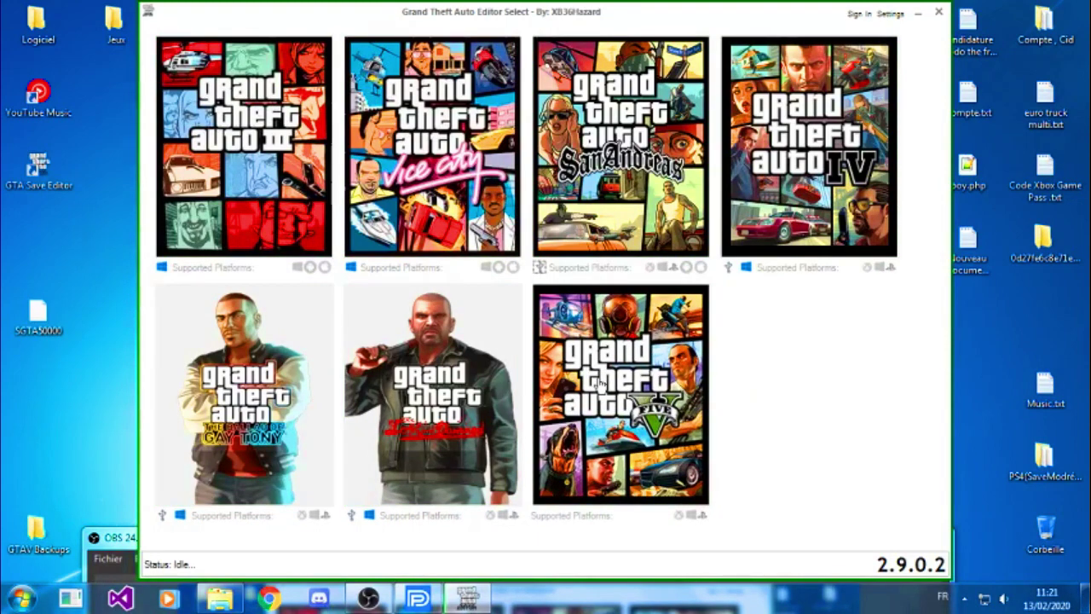
pyautogui.click(693, 341)
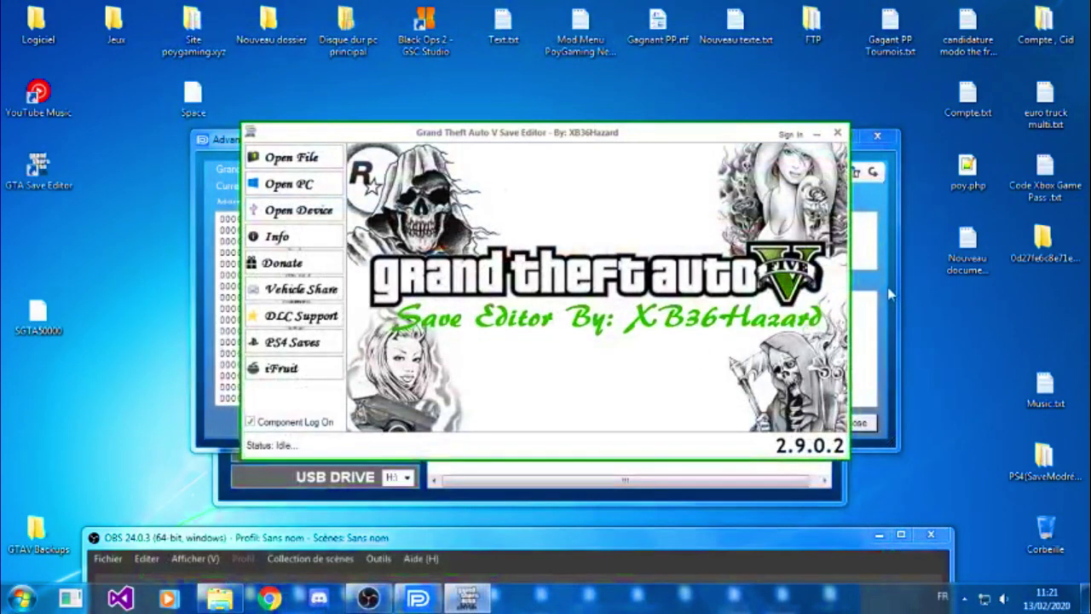
pyautogui.click(291, 156)
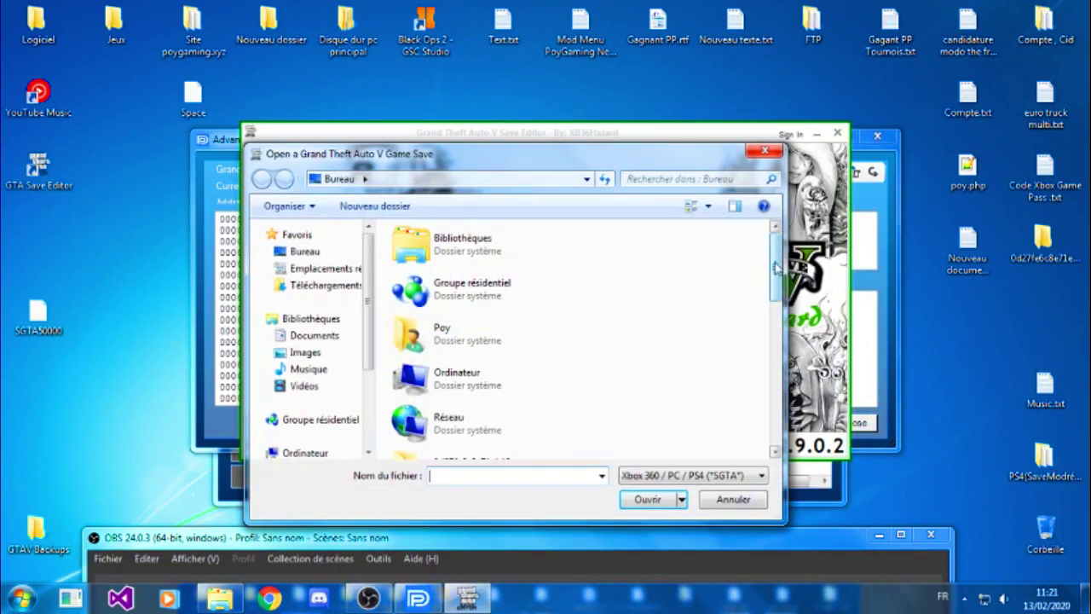
pyautogui.moveTo(769, 269); pyautogui.dragTo(711, 412)
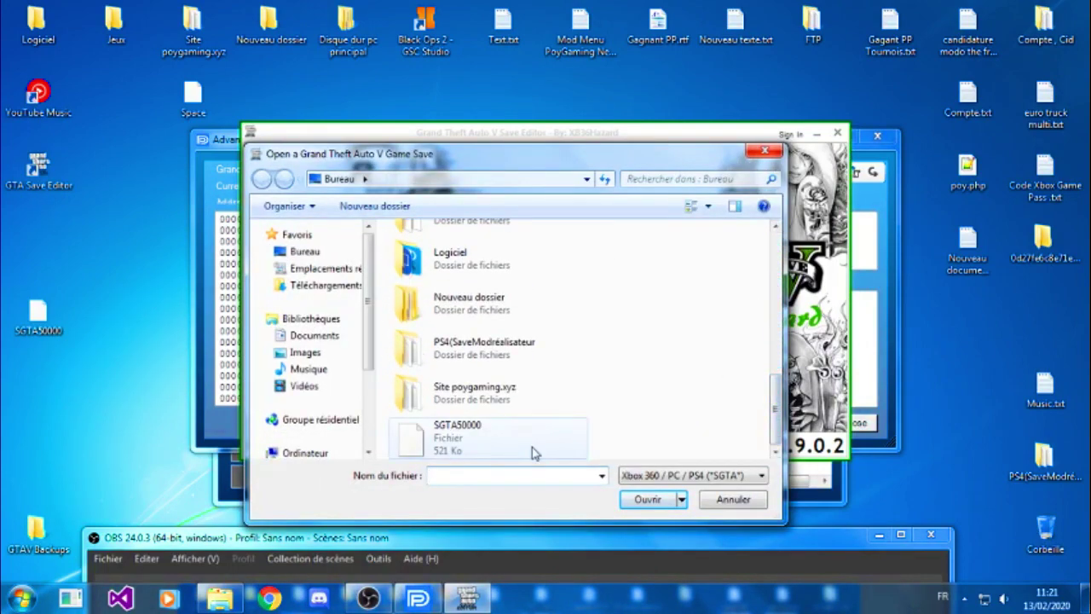
pyautogui.doubleClick(532, 445)
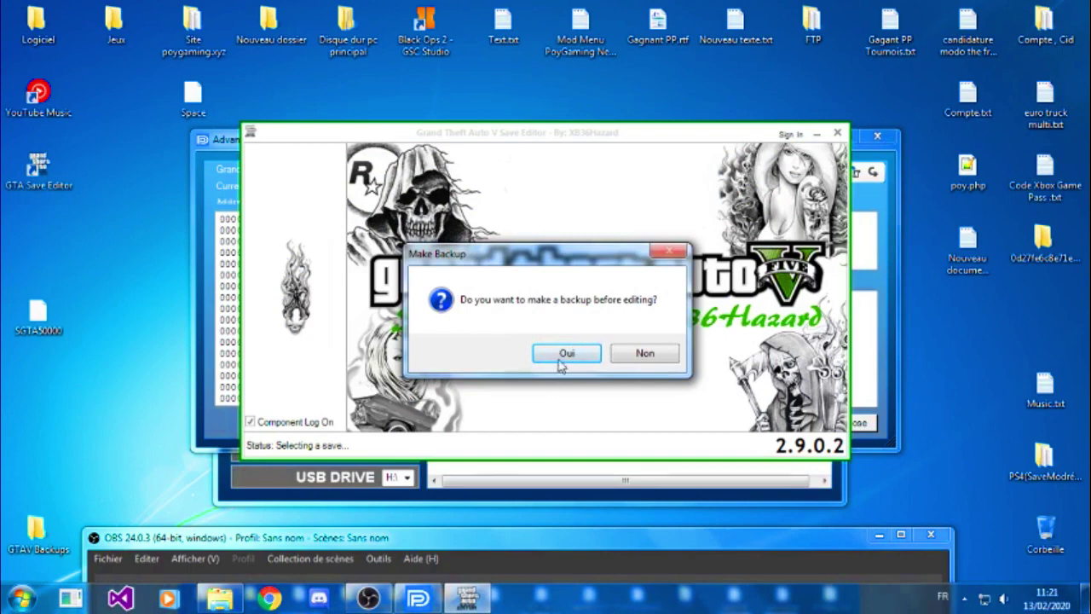
pyautogui.click(562, 356)
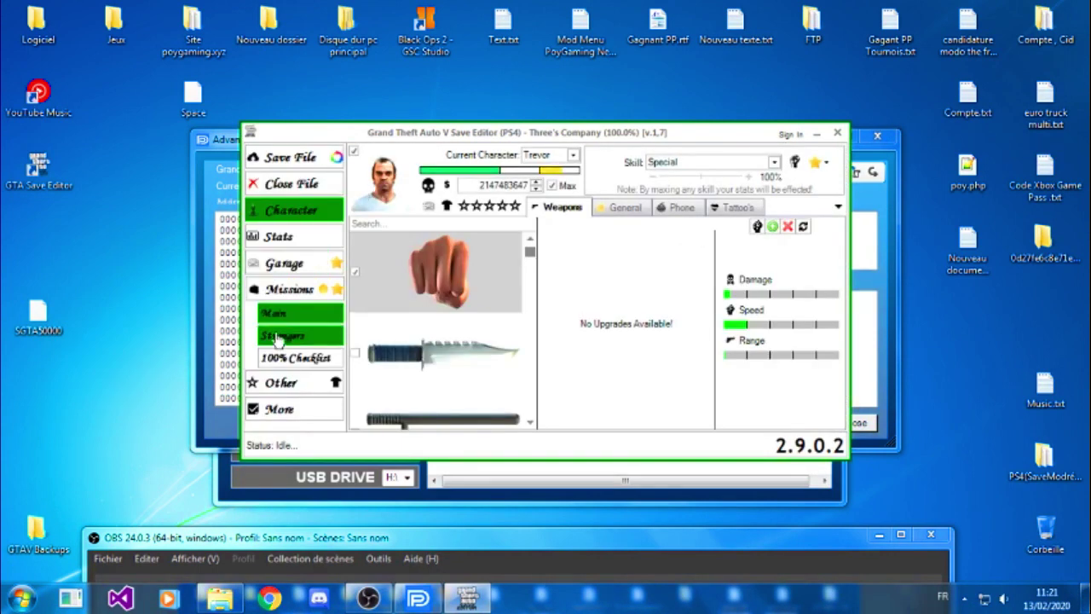
# Apply Unlock All to the Director Mode unlocks among the Other settings and save the file.
pyautogui.click(281, 385)
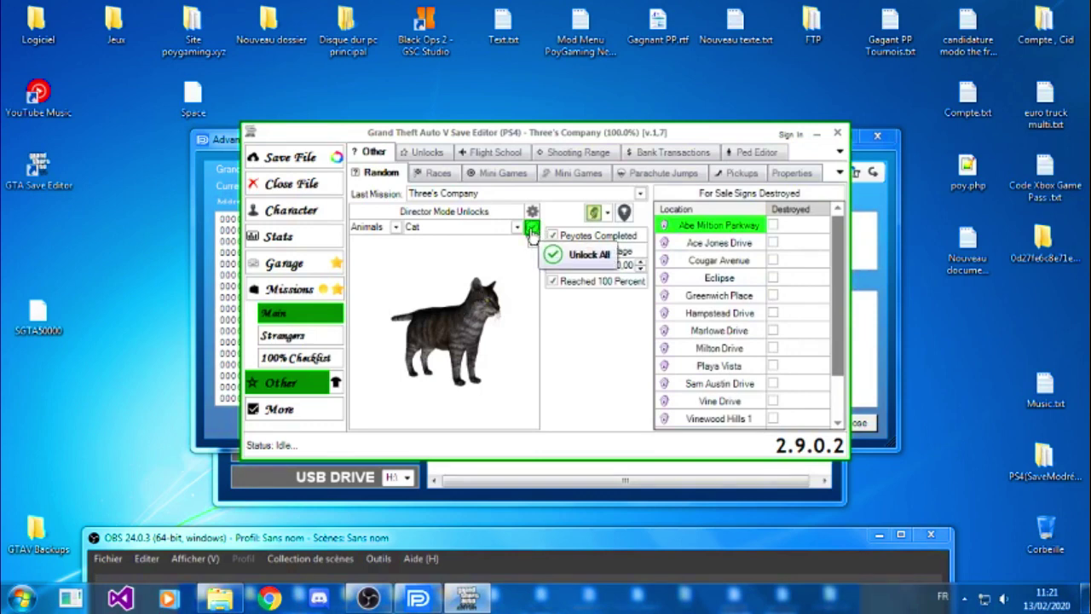
pyautogui.click(531, 235)
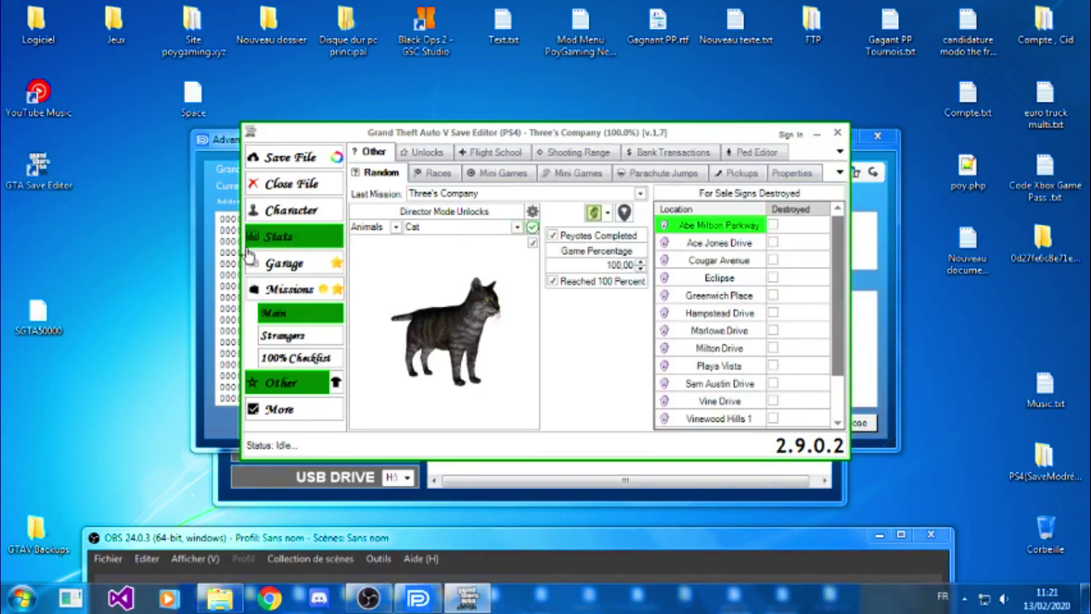
pyautogui.click(314, 156)
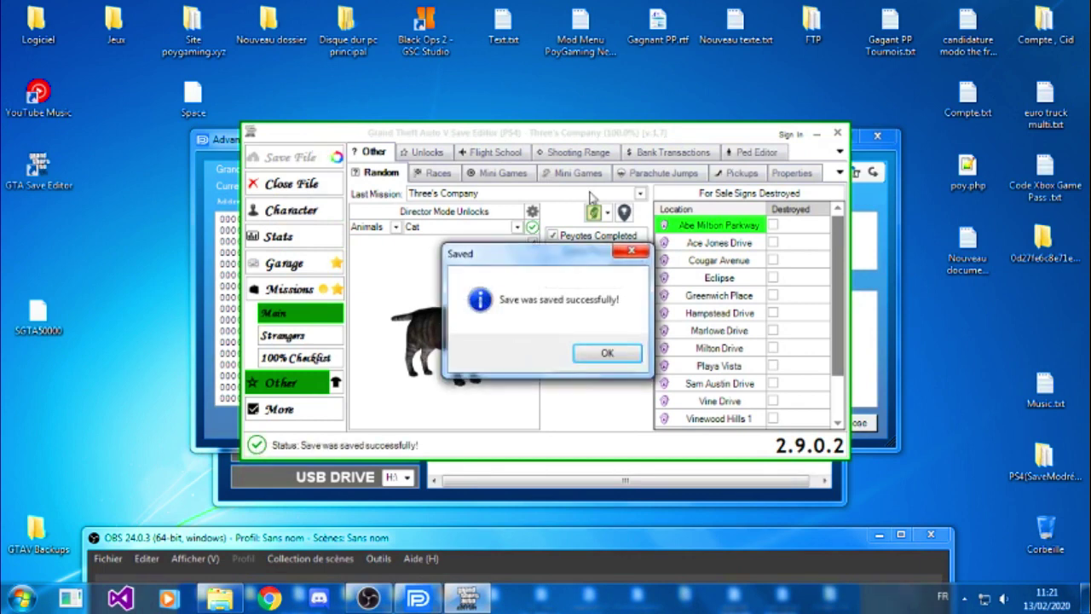
pyautogui.click(610, 350)
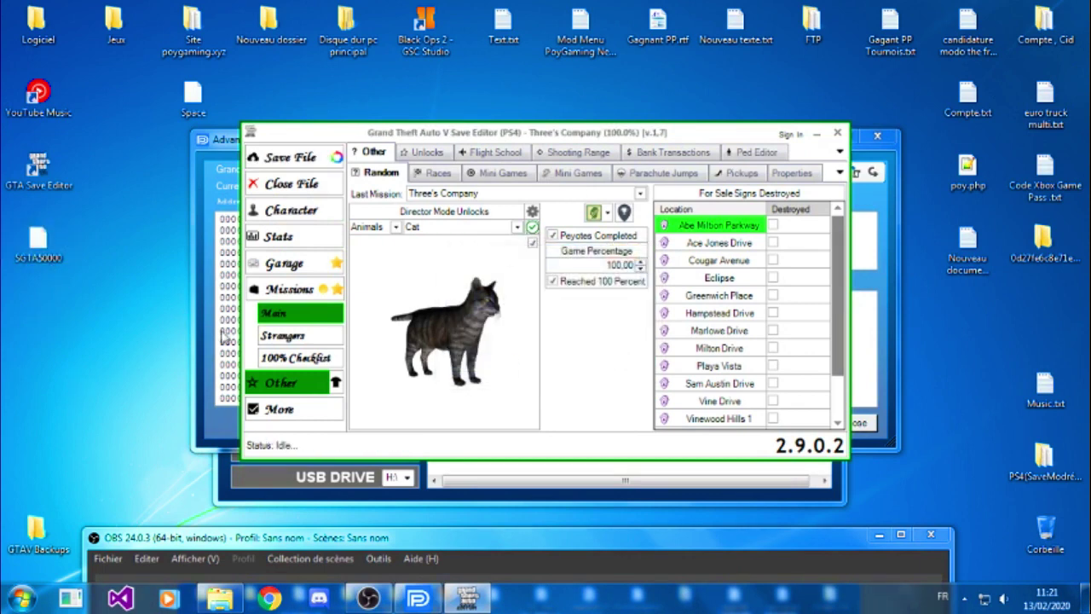
# Open the Director Mode Actor Editor and load Shortlist Actor One.
pyautogui.click(336, 384)
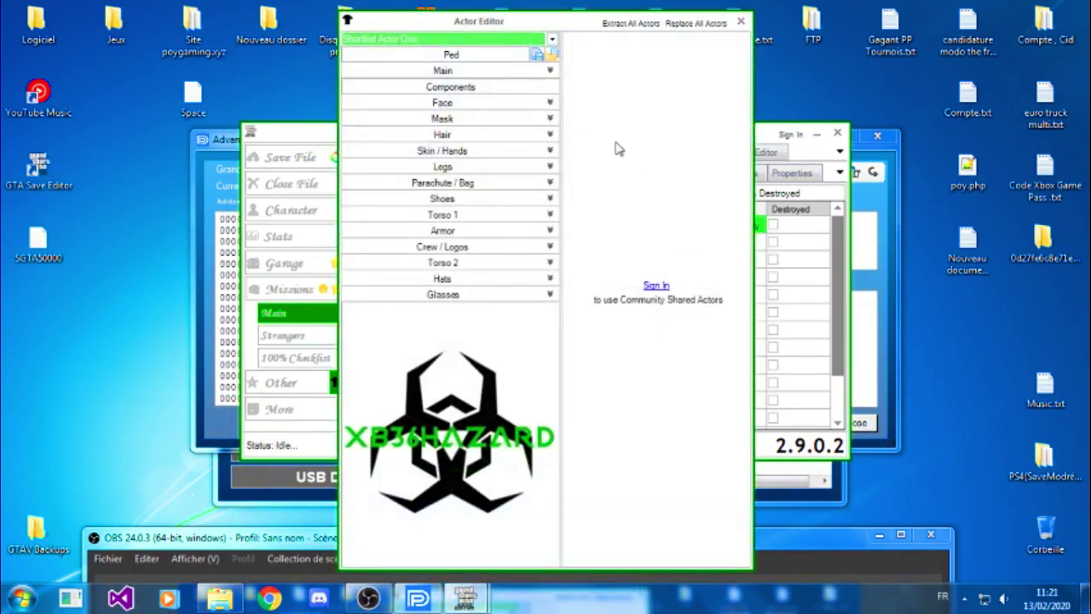
pyautogui.click(537, 40)
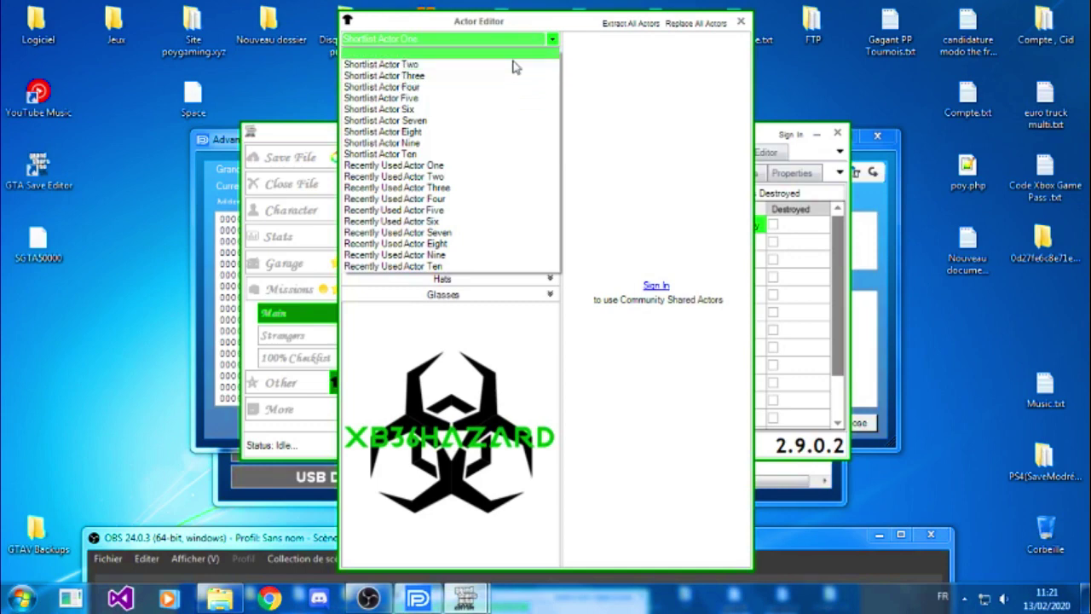
pyautogui.click(515, 53)
# Examine Shortlist Actor One's components, including hats, torso, armor, shoes, bag, legs, skin and face.
pyautogui.click(550, 278)
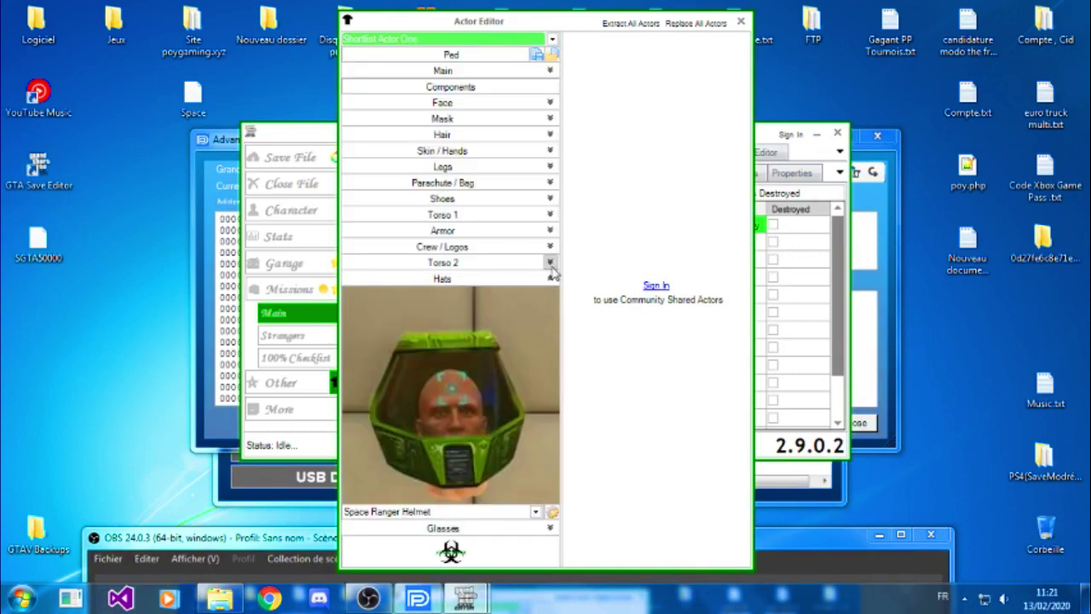
pyautogui.click(551, 262)
pyautogui.click(551, 246)
pyautogui.click(550, 230)
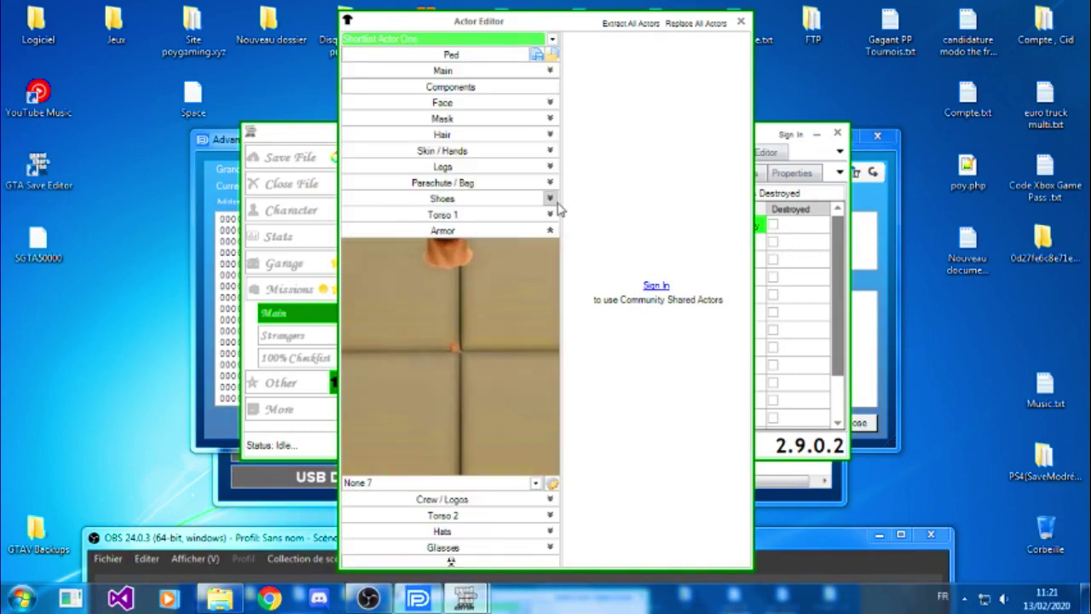
pyautogui.click(550, 197)
pyautogui.click(550, 182)
pyautogui.click(551, 167)
pyautogui.click(551, 150)
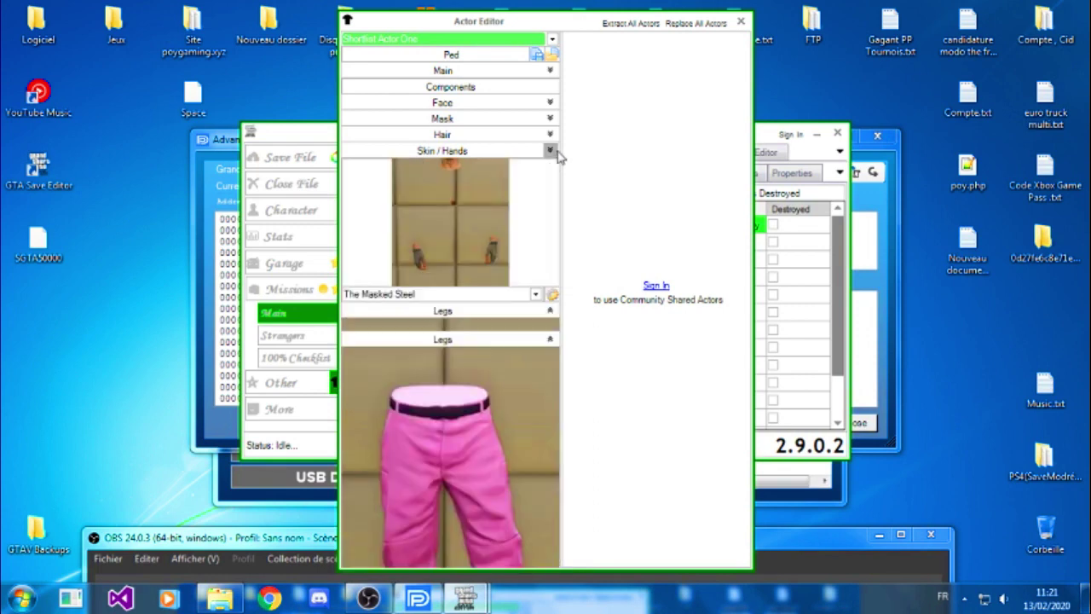
pyautogui.click(551, 103)
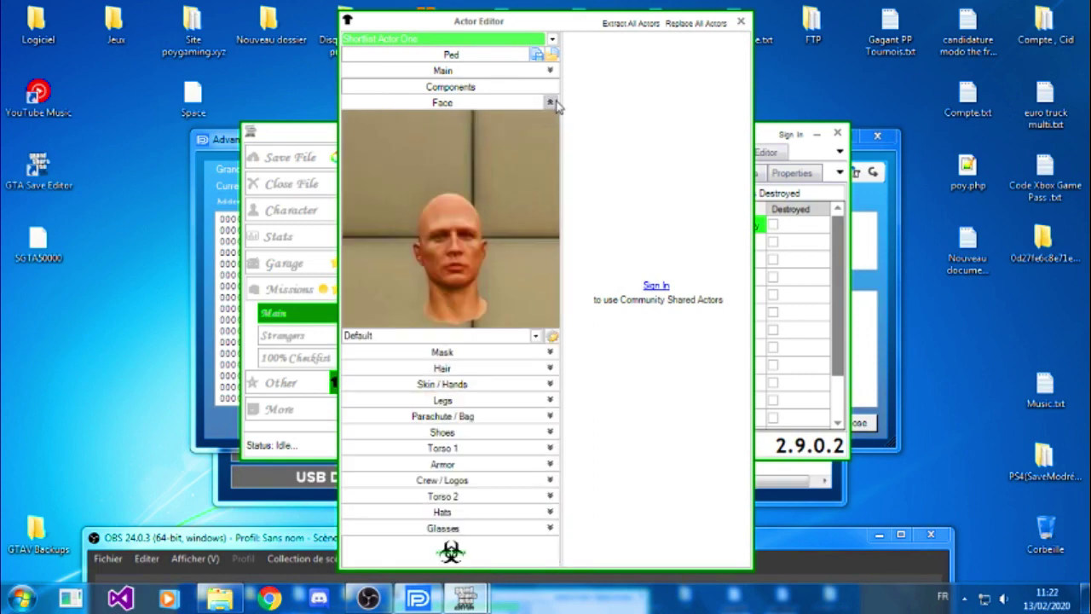
# Show Shortlist Actor One's main settings and use the Multiplayer Male model type with the Freemode 01 model.
pyautogui.click(527, 40)
pyautogui.click(400, 56)
pyautogui.click(551, 70)
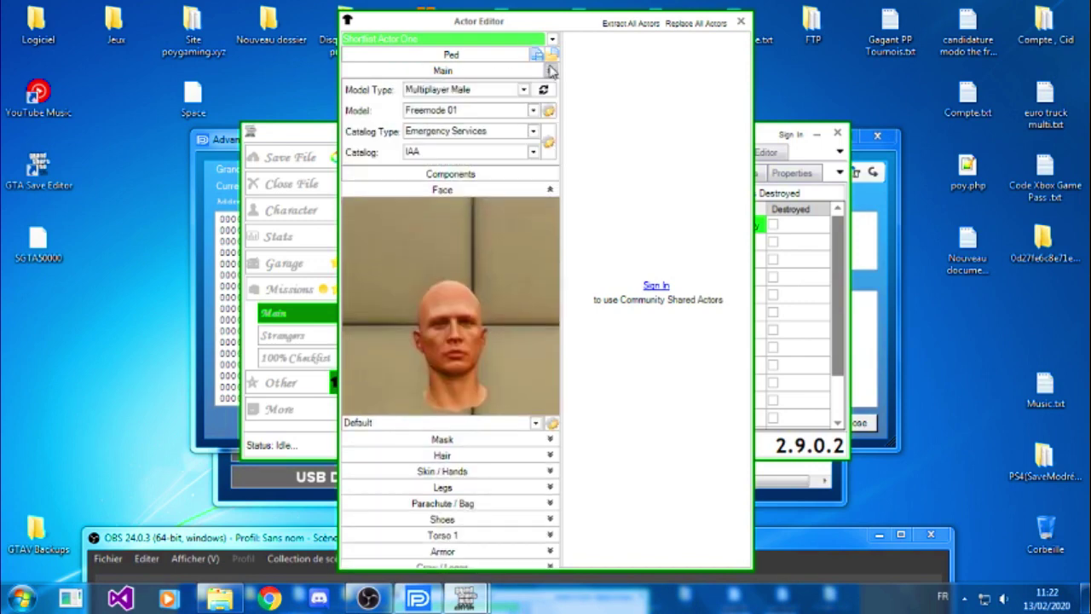
pyautogui.click(502, 92)
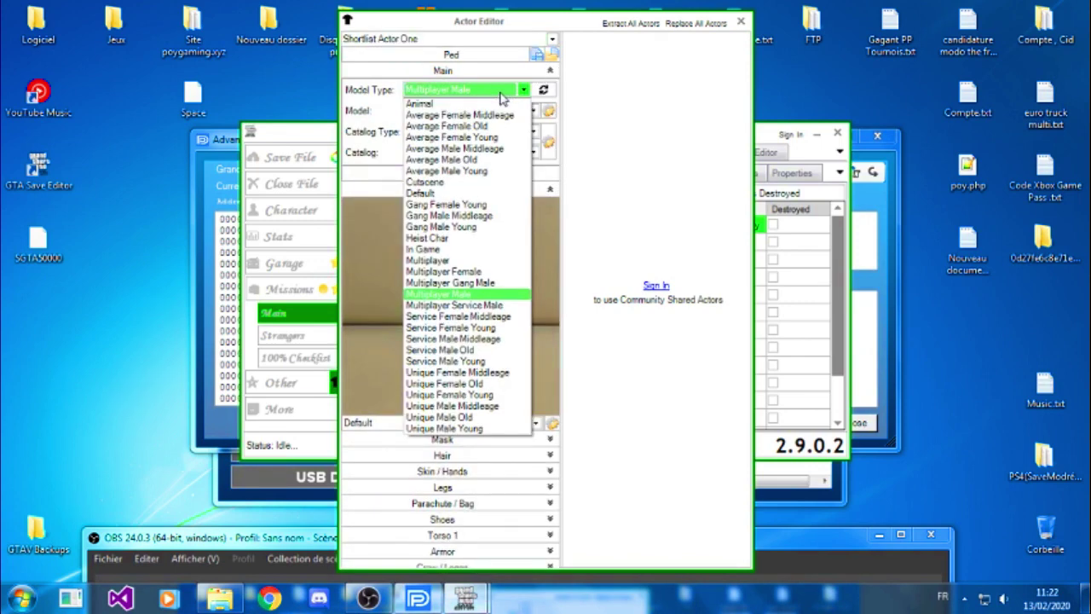
pyautogui.click(492, 295)
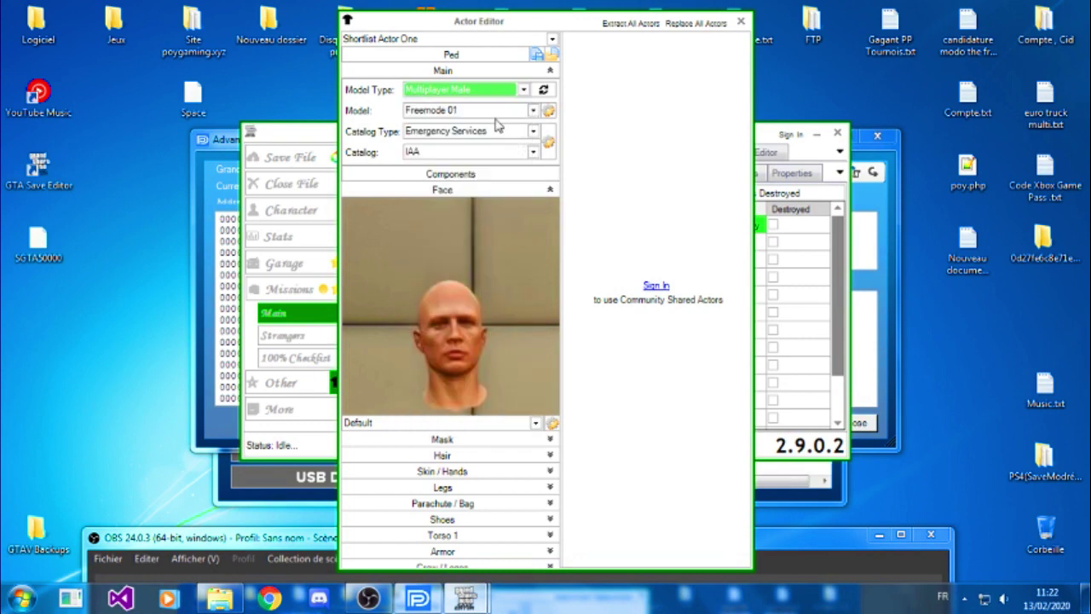
pyautogui.click(494, 111)
pyautogui.click(493, 114)
# Set Shortlist Actor One's catalog type to Emergency Services and its catalog to IAA.
pyautogui.click(479, 132)
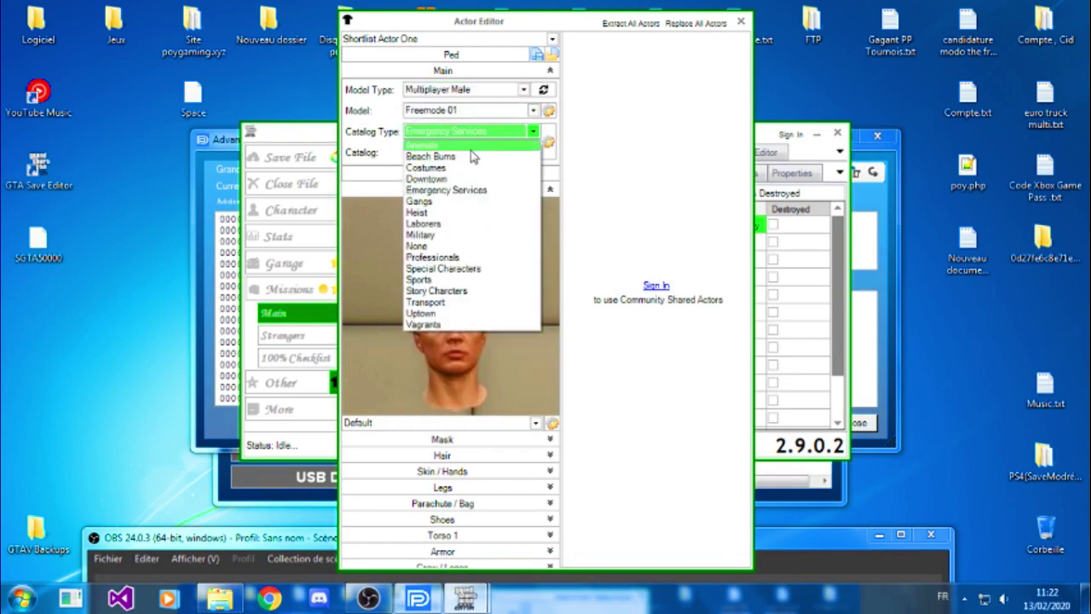
pyautogui.click(474, 189)
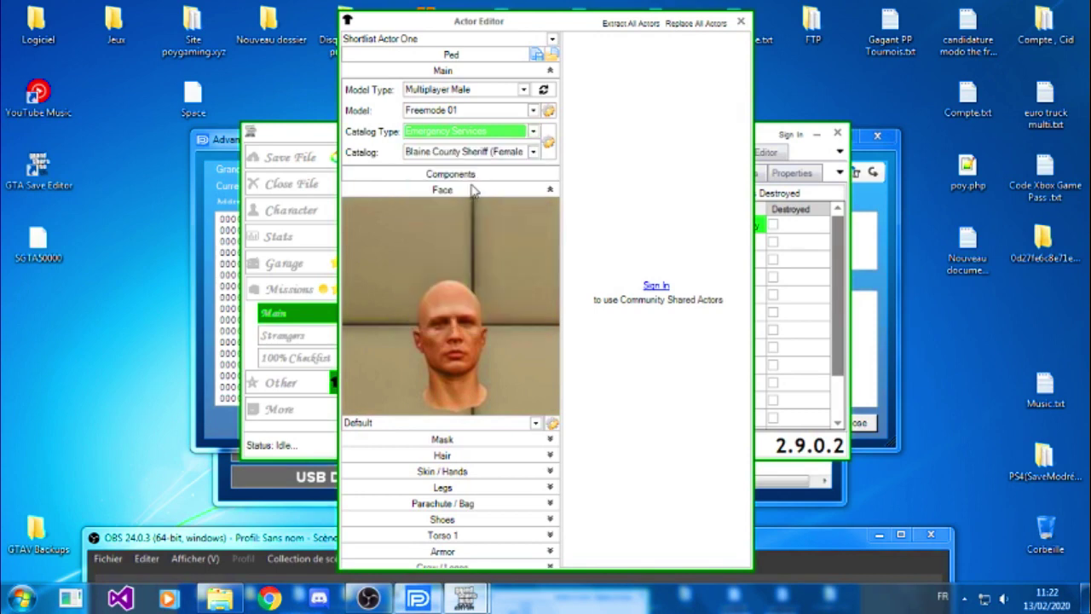
pyautogui.click(473, 153)
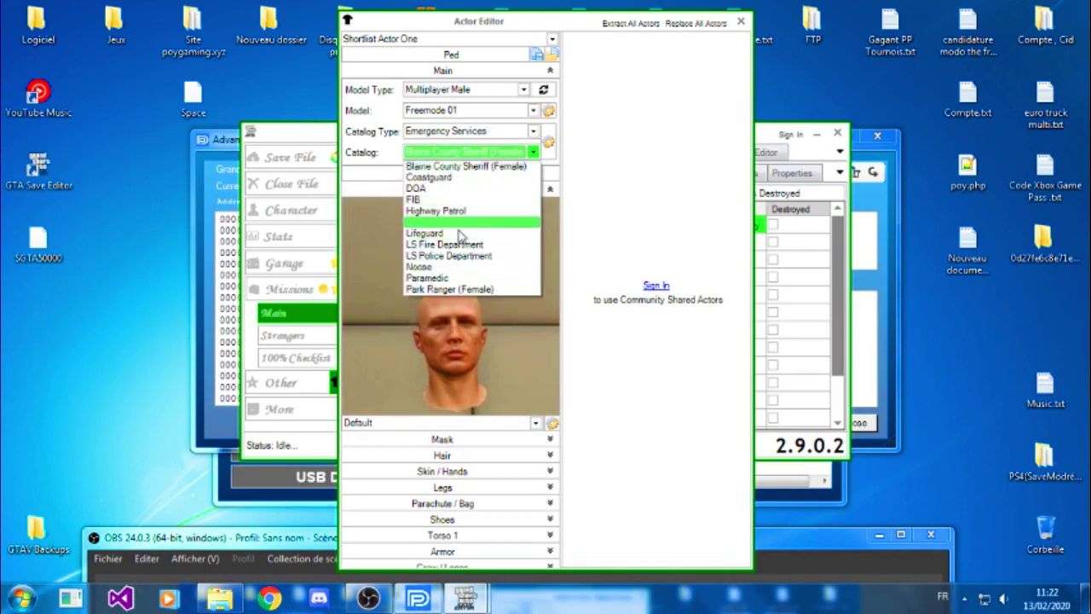
pyautogui.click(595, 193)
pyautogui.click(486, 153)
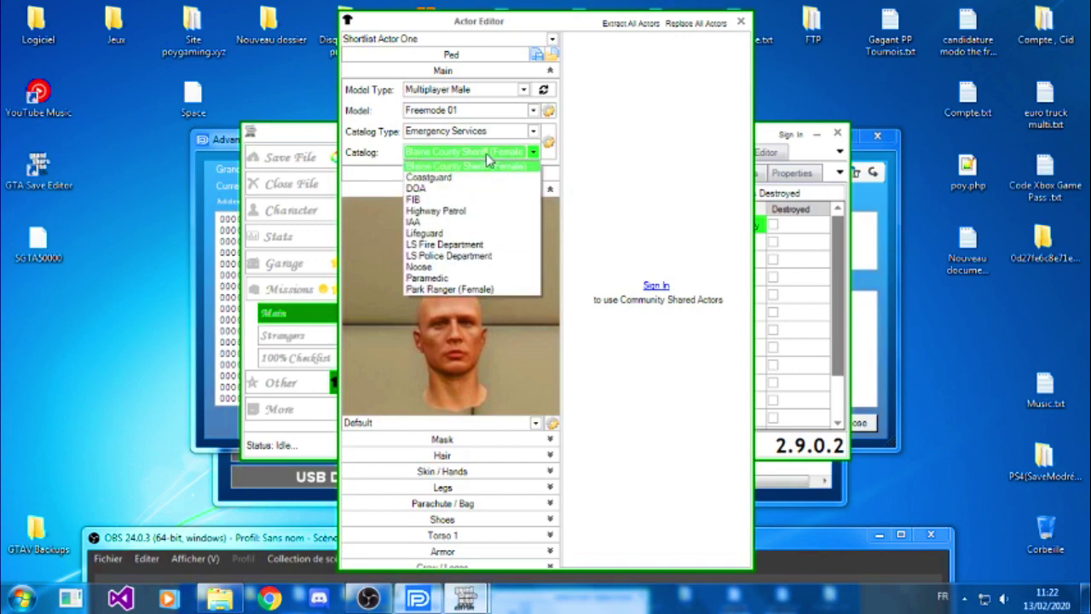
pyautogui.click(467, 223)
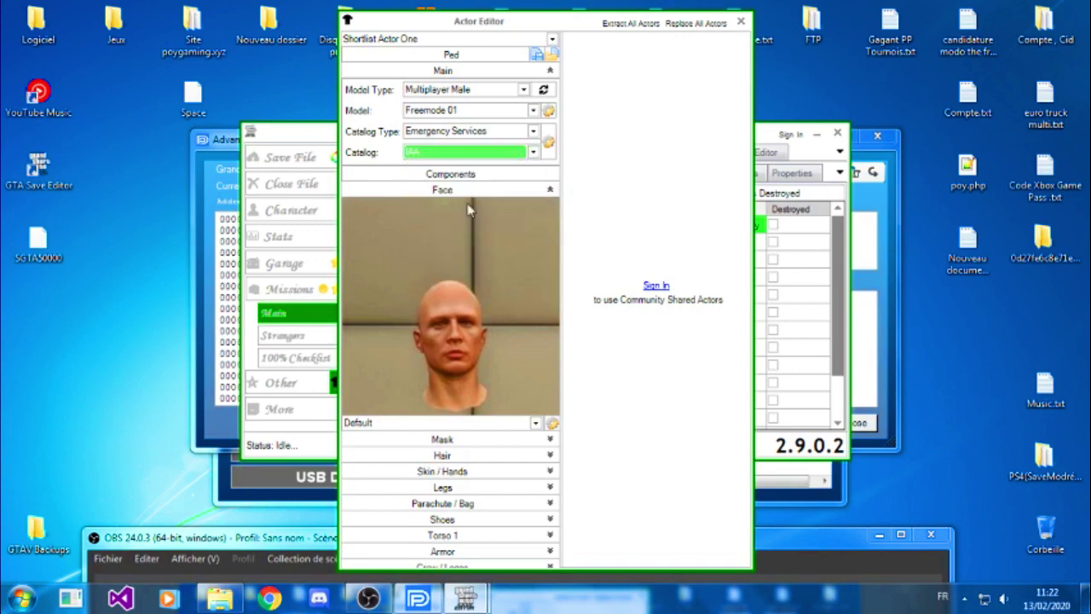
# Examine the main settings of Shortlist Actors Two, Five and Three, and return to Shortlist Actor One.
pyautogui.click(477, 39)
pyautogui.click(473, 64)
pyautogui.click(473, 38)
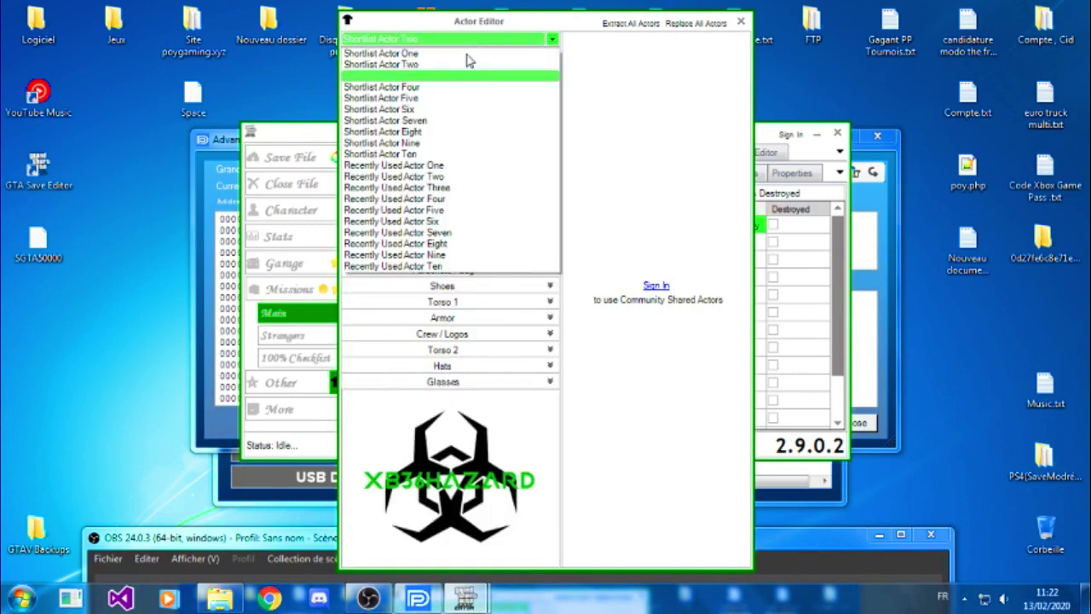
pyautogui.click(433, 99)
pyautogui.click(461, 37)
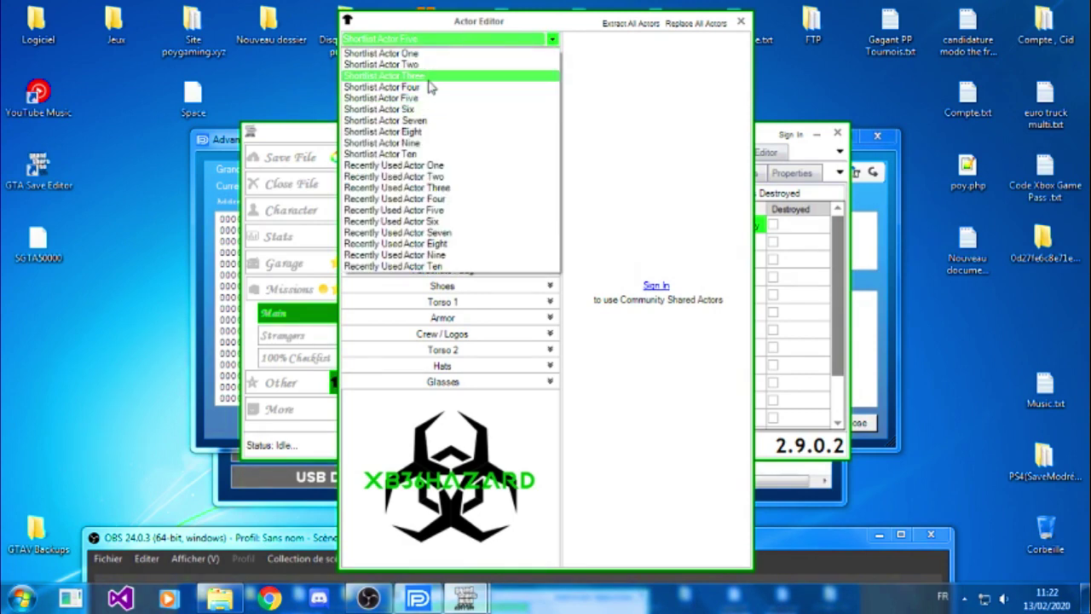
pyautogui.click(432, 76)
pyautogui.click(436, 39)
pyautogui.click(433, 64)
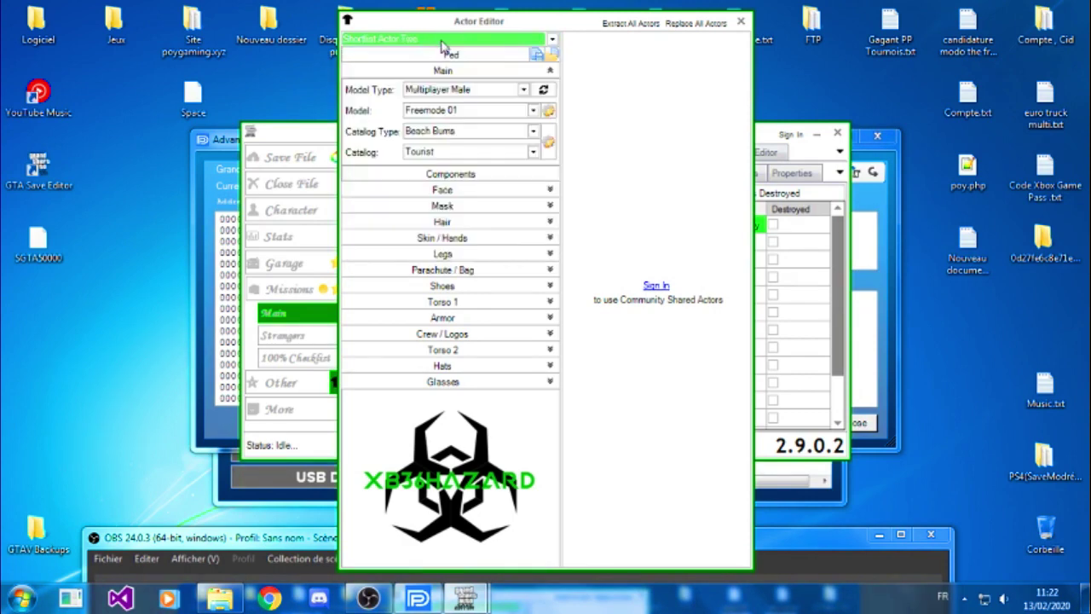
pyautogui.click(443, 41)
pyautogui.click(434, 53)
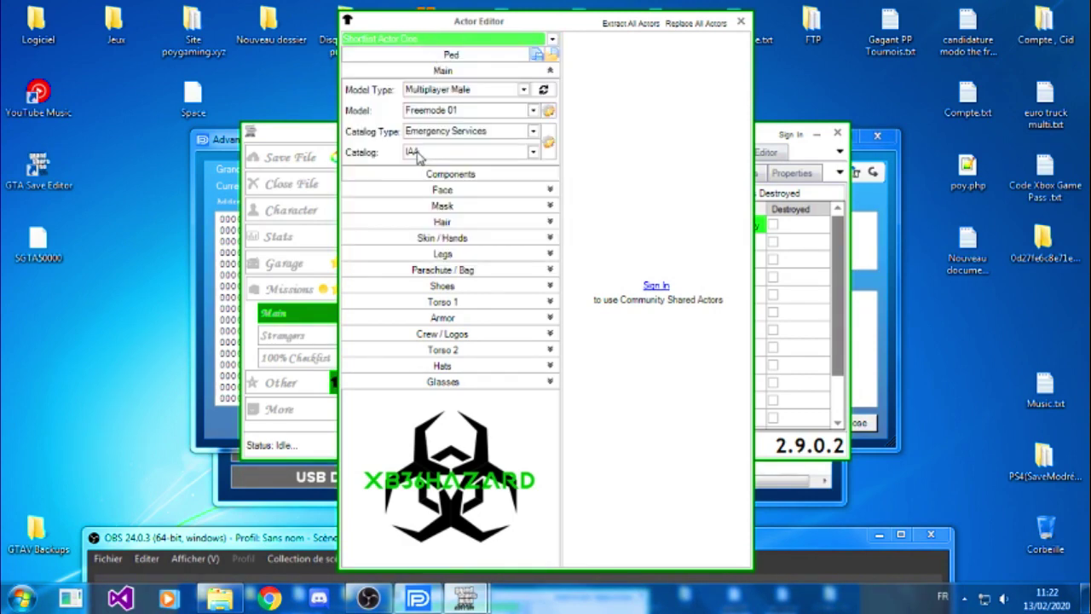
# Check Shortlist Actor One's mask and hair, and set the Skin / Hands component to Black Leather Gloves 1.
pyautogui.click(549, 206)
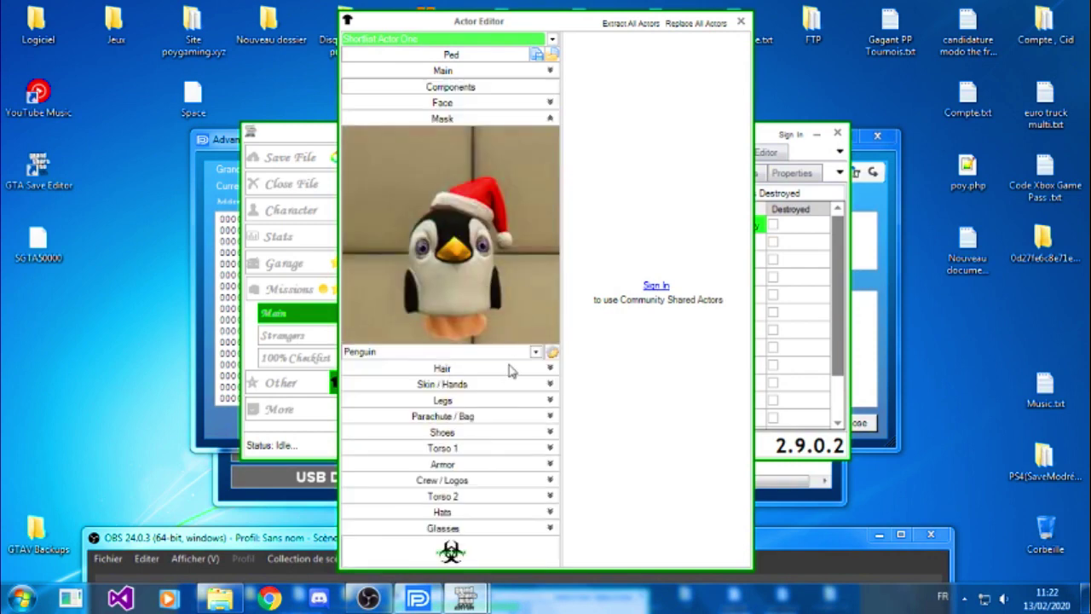
pyautogui.click(549, 369)
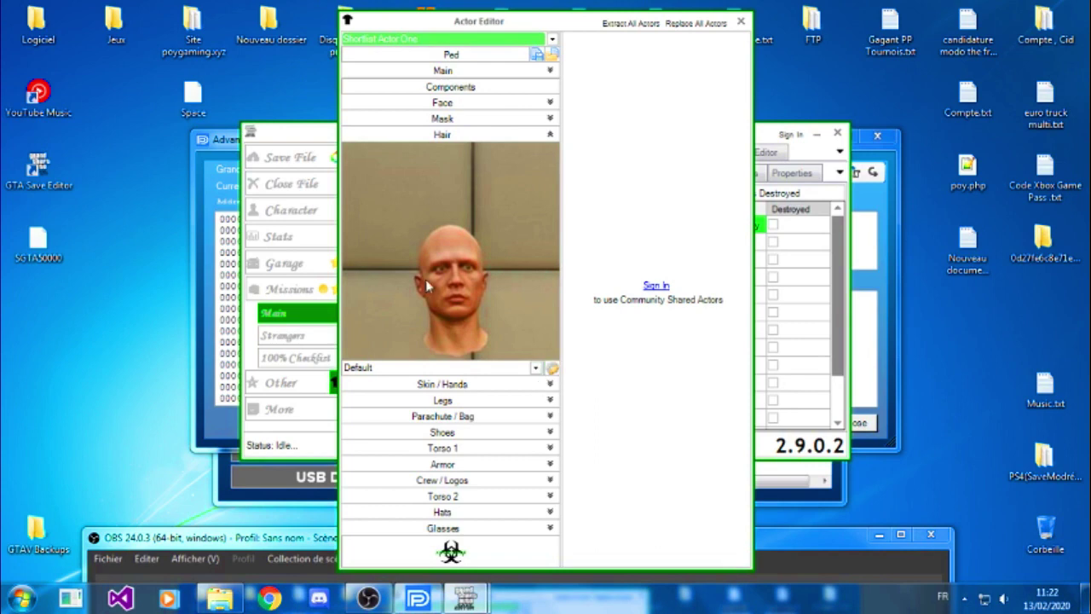
pyautogui.click(550, 384)
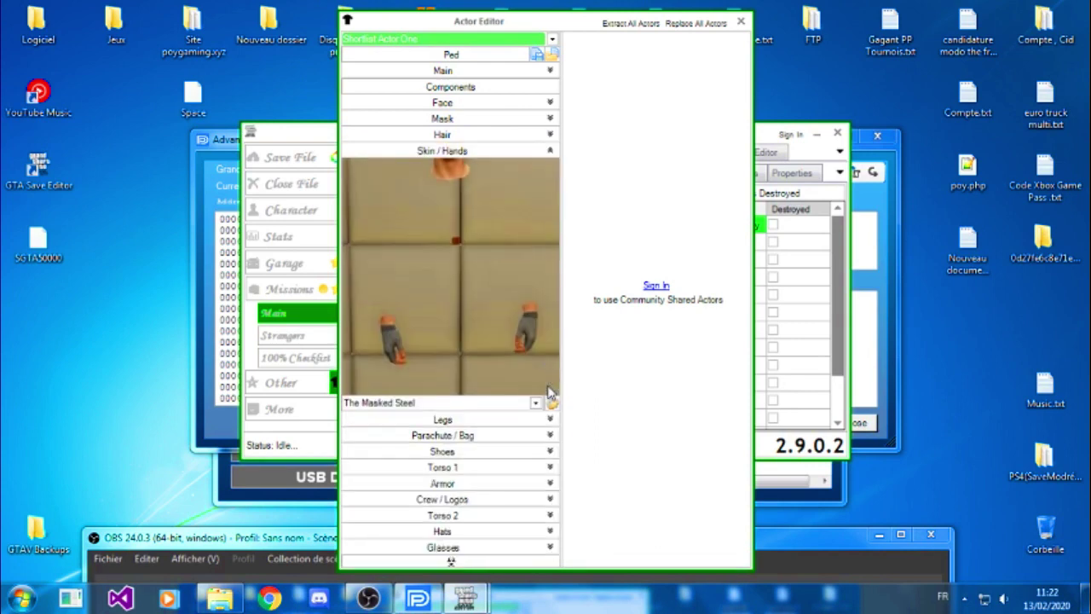
pyautogui.click(535, 402)
pyautogui.click(511, 392)
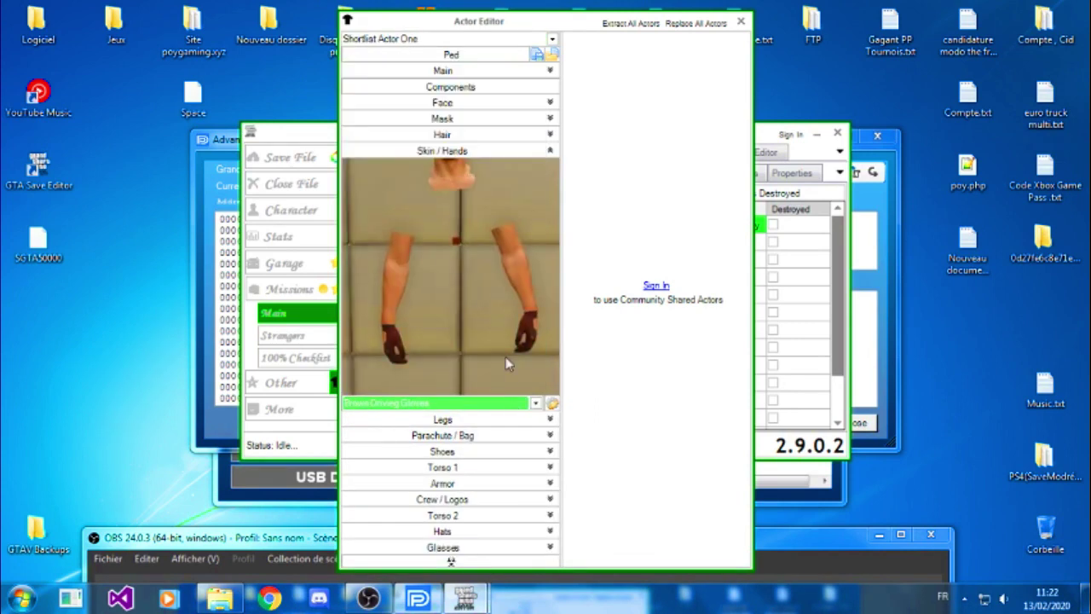
pyautogui.press('Down')
pyautogui.press('Down')
pyautogui.press('Down')
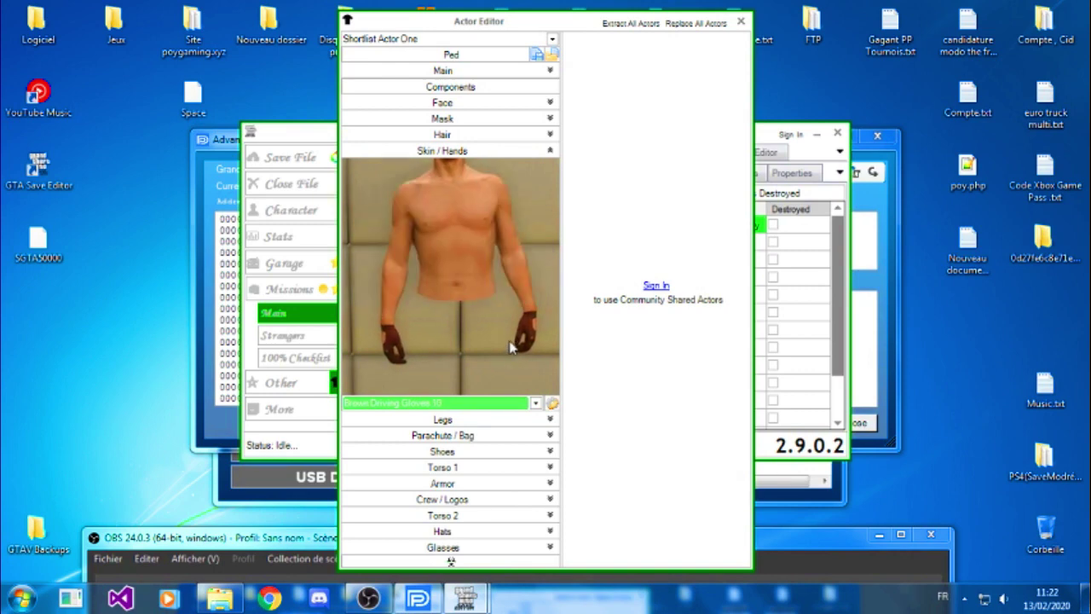
pyautogui.press('Down')
pyautogui.press('Down')
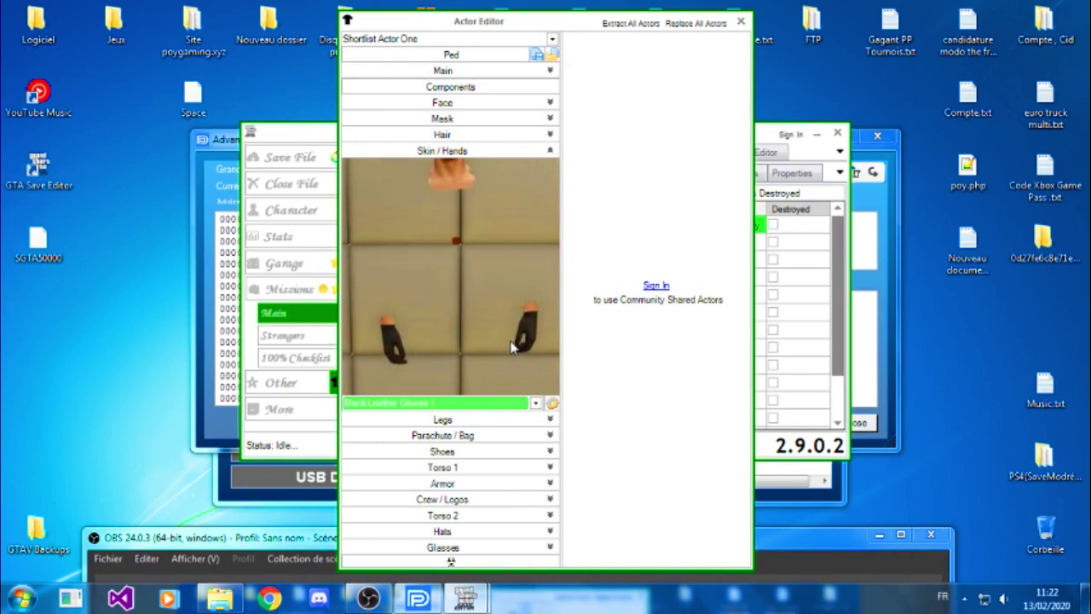
# Set Shortlist Actor One's Legs component to Checkerboard Shorts 13.
pyautogui.click(508, 419)
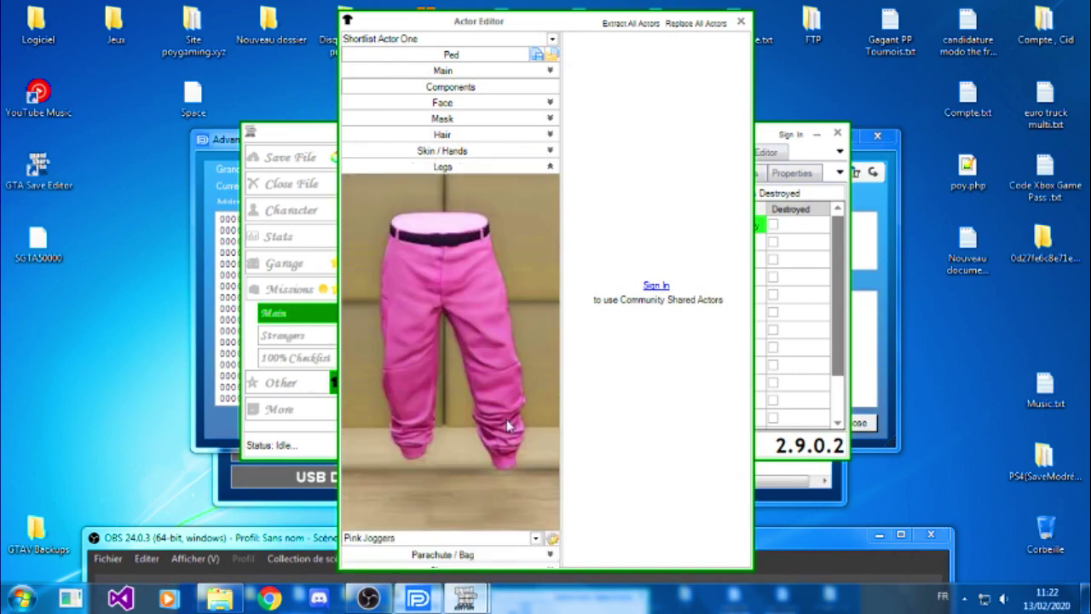
pyautogui.click(444, 539)
pyautogui.click(444, 539)
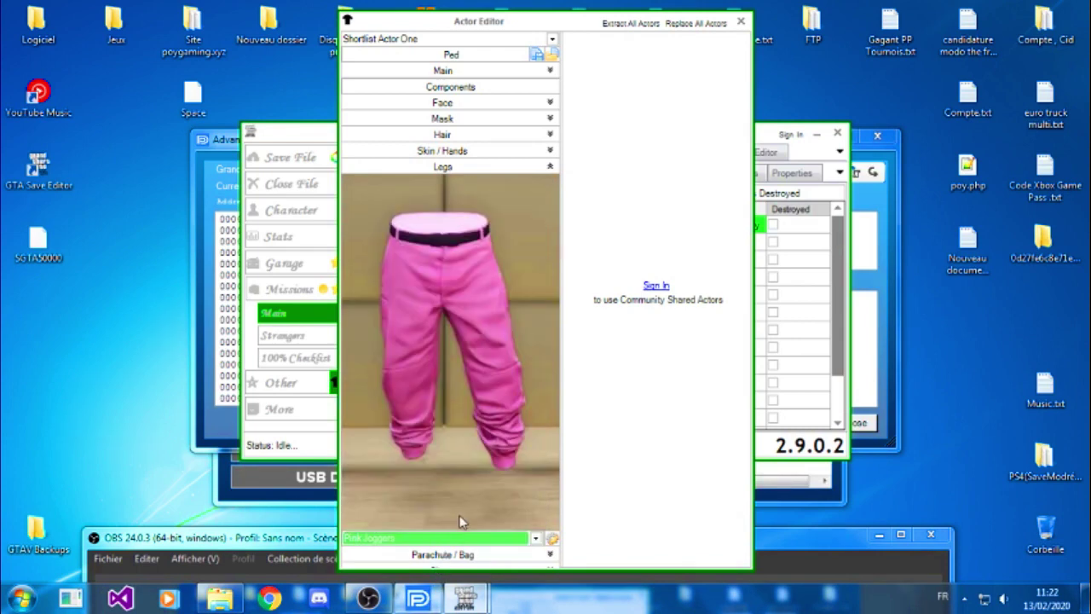
pyautogui.click(475, 540)
pyautogui.moveTo(530, 503); pyautogui.dragTo(542, 211)
pyautogui.click(458, 308)
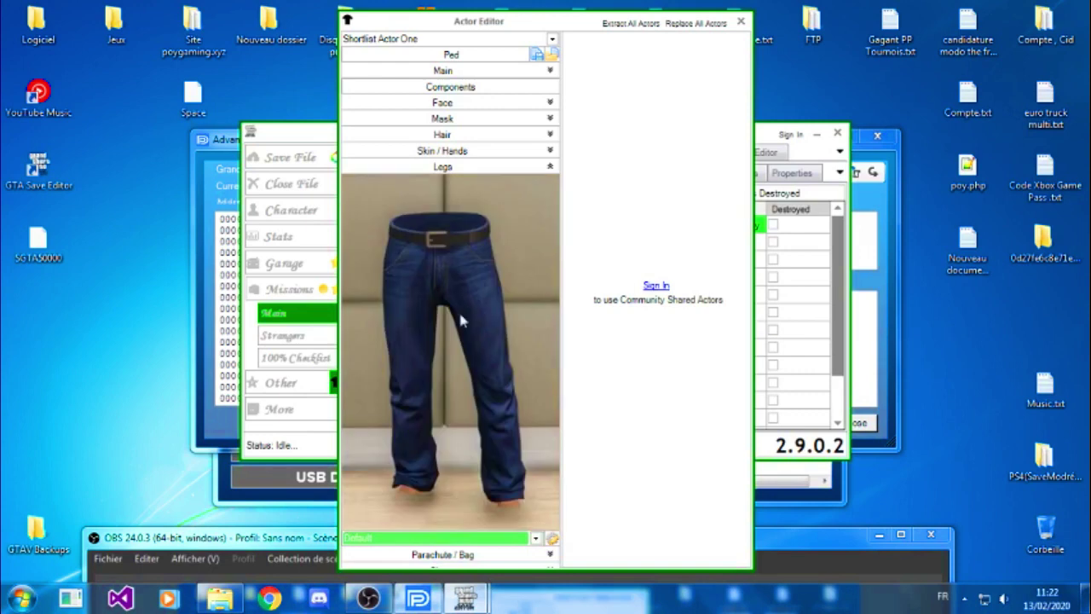
pyautogui.scroll(-3, 457, 308)
pyautogui.scroll(-4, 460, 317)
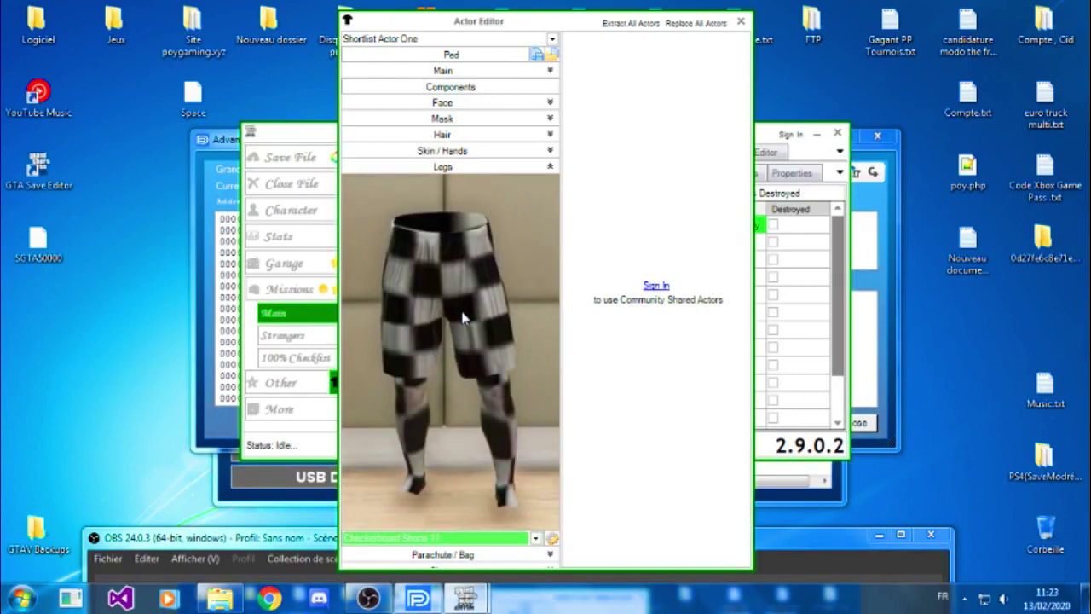
pyautogui.scroll(-1, 463, 318)
pyautogui.scroll(1, 463, 317)
pyautogui.scroll(-2, 463, 318)
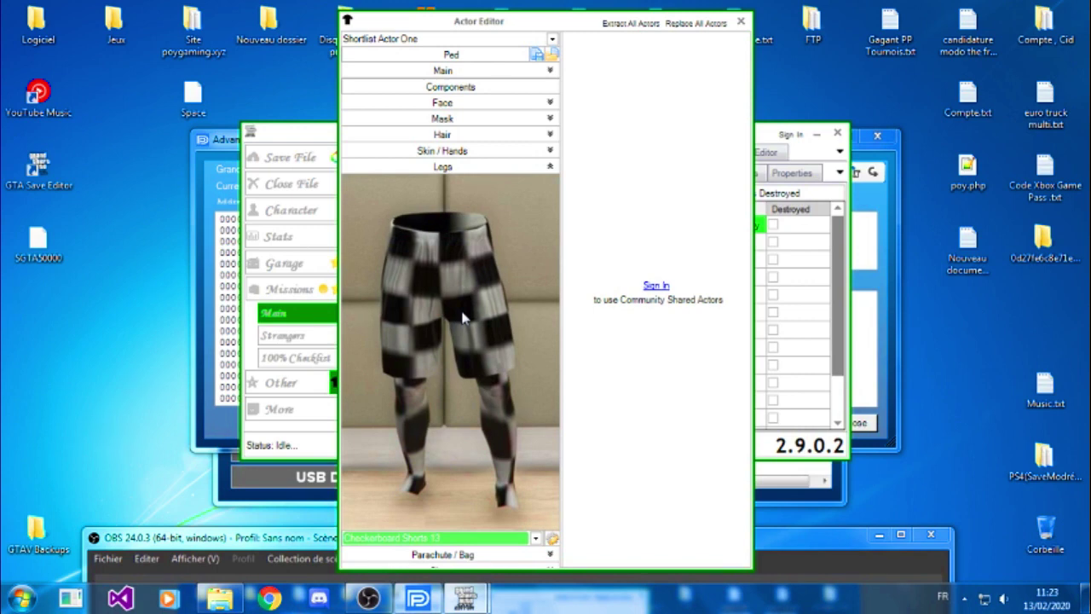
# Examine the Parachute / Bag choices and the drawable and texture settings, keeping Black Duffel Bag (Full).
pyautogui.click(466, 554)
pyautogui.click(484, 483)
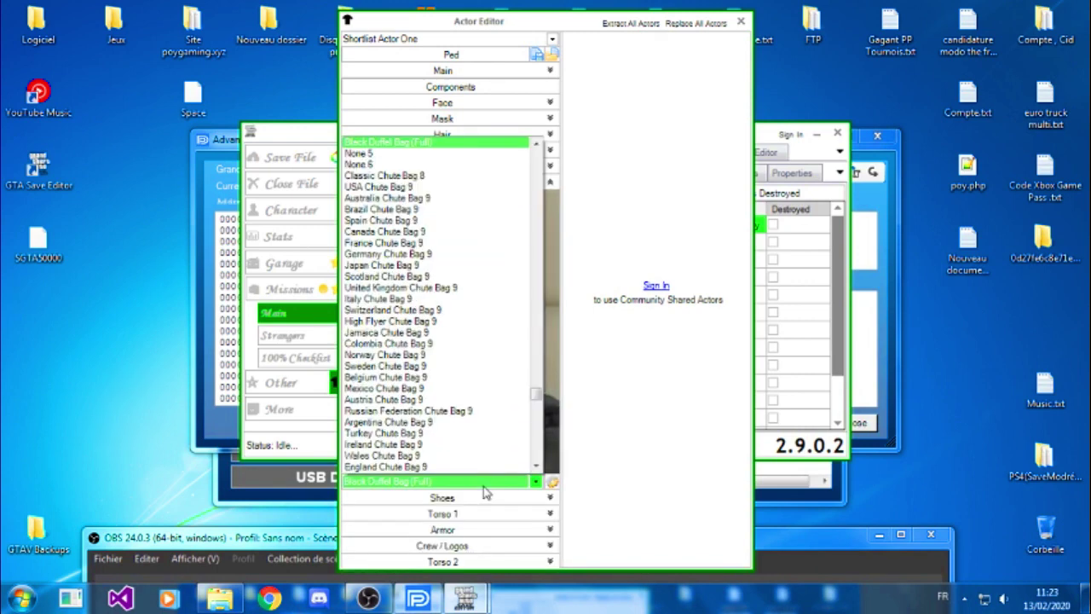
pyautogui.click(486, 481)
pyautogui.click(552, 483)
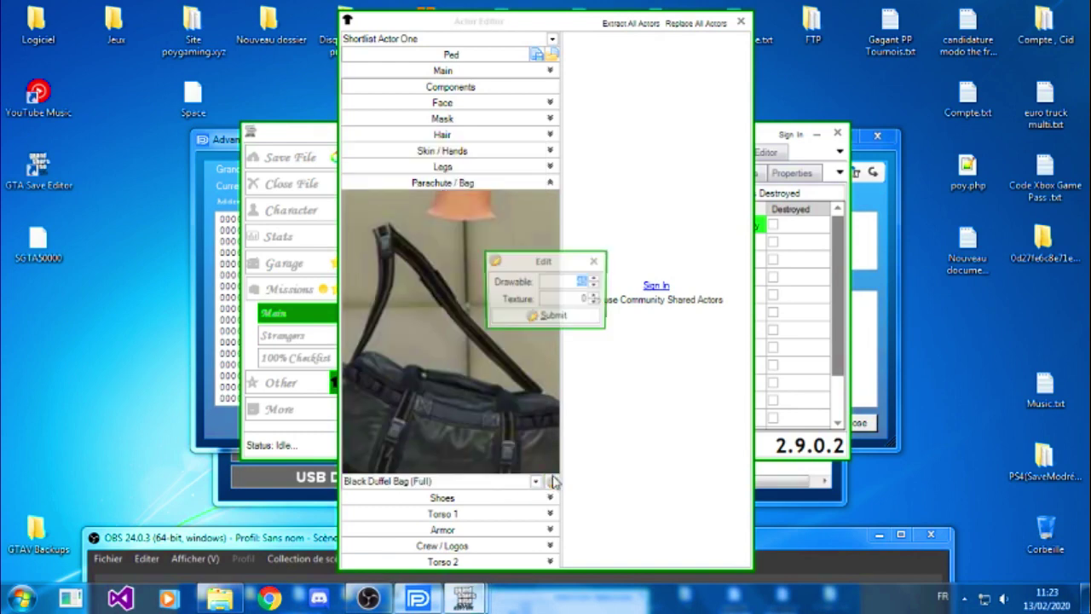
pyautogui.click(552, 317)
pyautogui.click(501, 482)
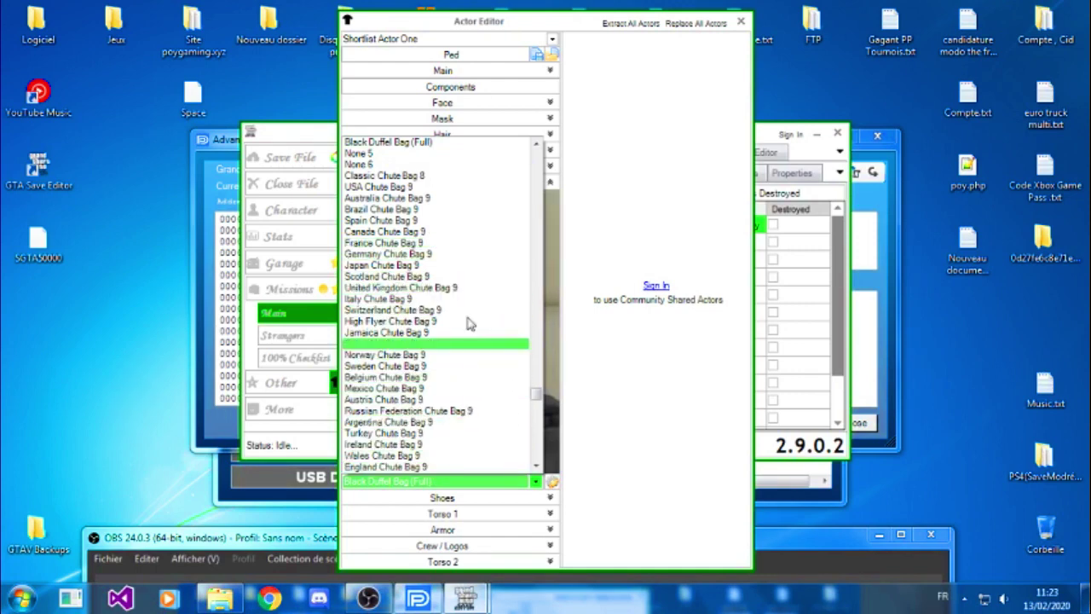
pyautogui.click(639, 466)
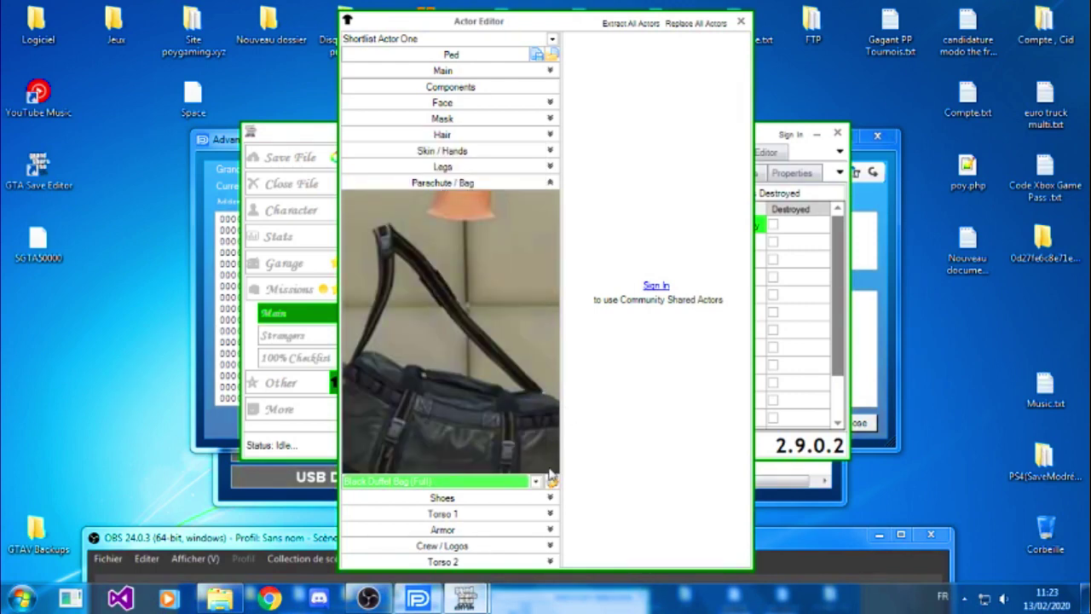
# Change Shortlist Actor One's Shoes component to another pair a few entries further down the list.
pyautogui.click(538, 502)
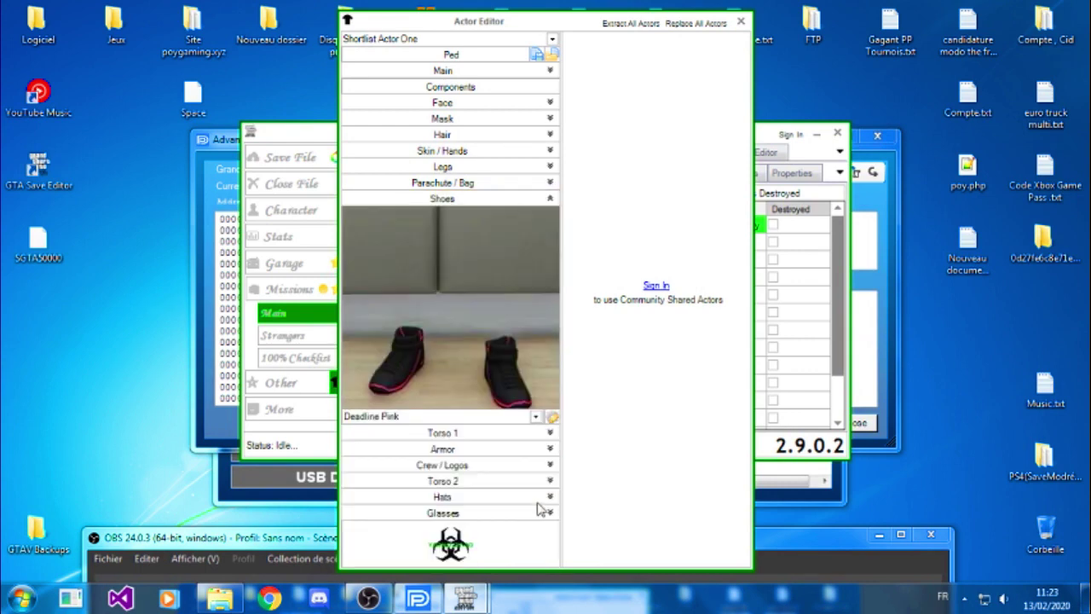
pyautogui.click(513, 416)
pyautogui.click(507, 416)
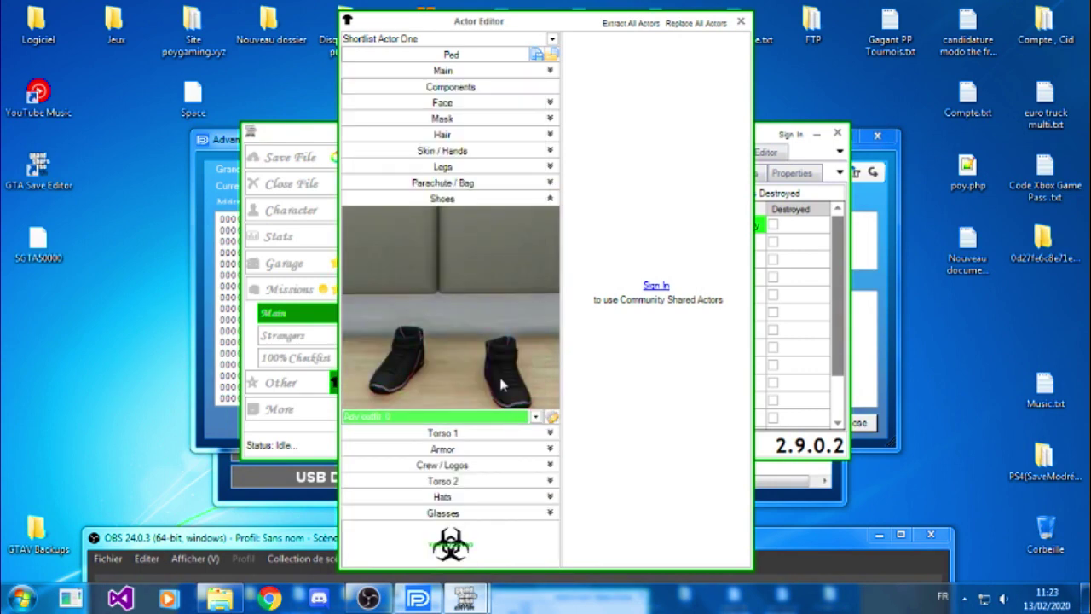
pyautogui.press('Down')
pyautogui.press('Down')
pyautogui.press('Down')
# Go through Shortlist Actor One's Torso 1 choices and set the component to the short black-and-white checkered shirt.
pyautogui.click(480, 434)
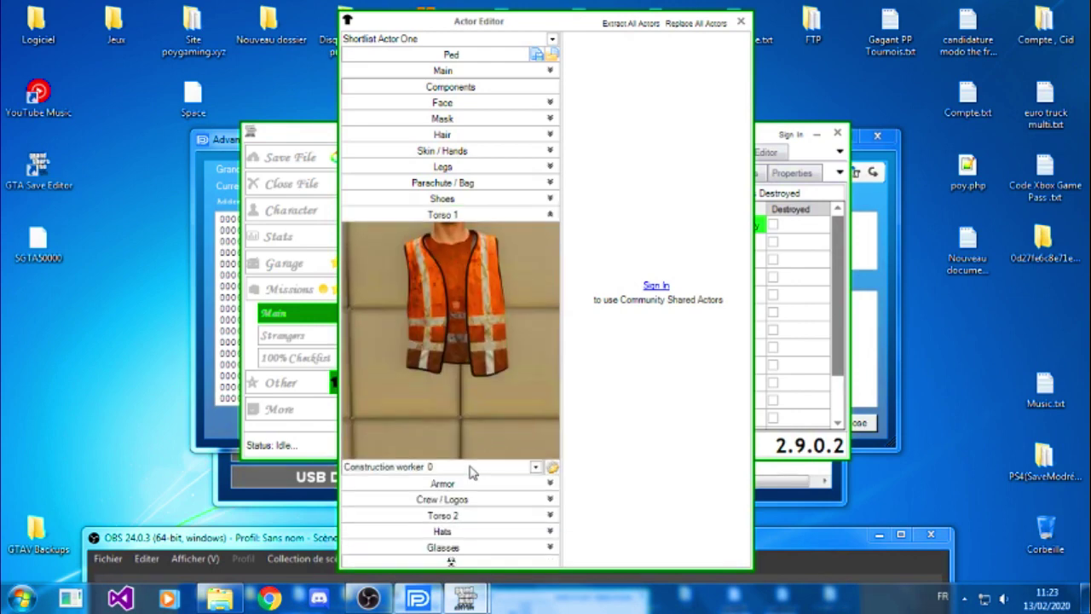
pyautogui.click(471, 468)
pyautogui.click(479, 438)
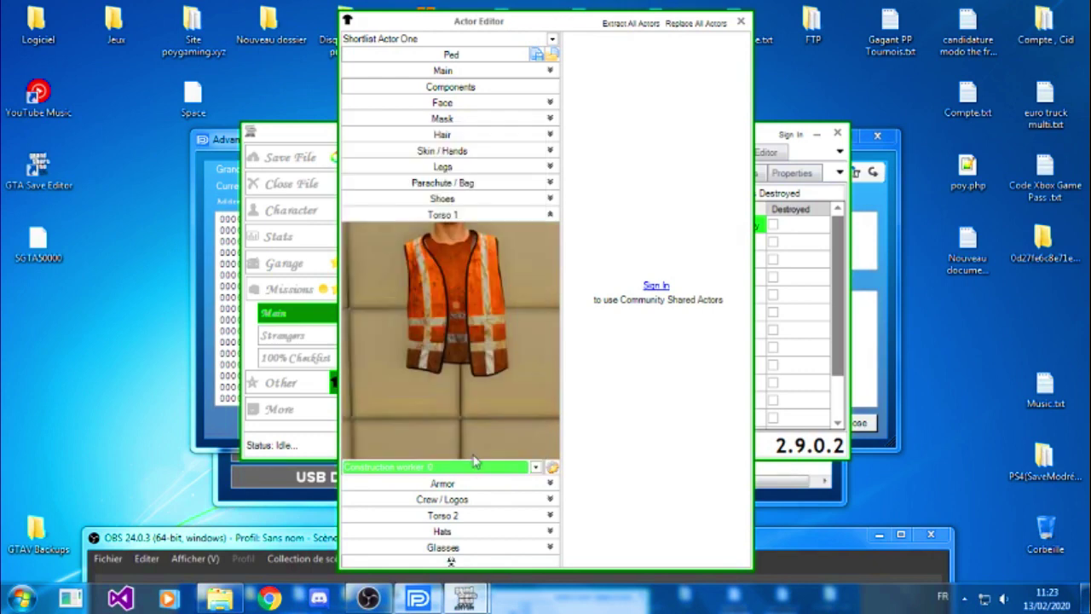
pyautogui.press('Down')
pyautogui.press('Down')
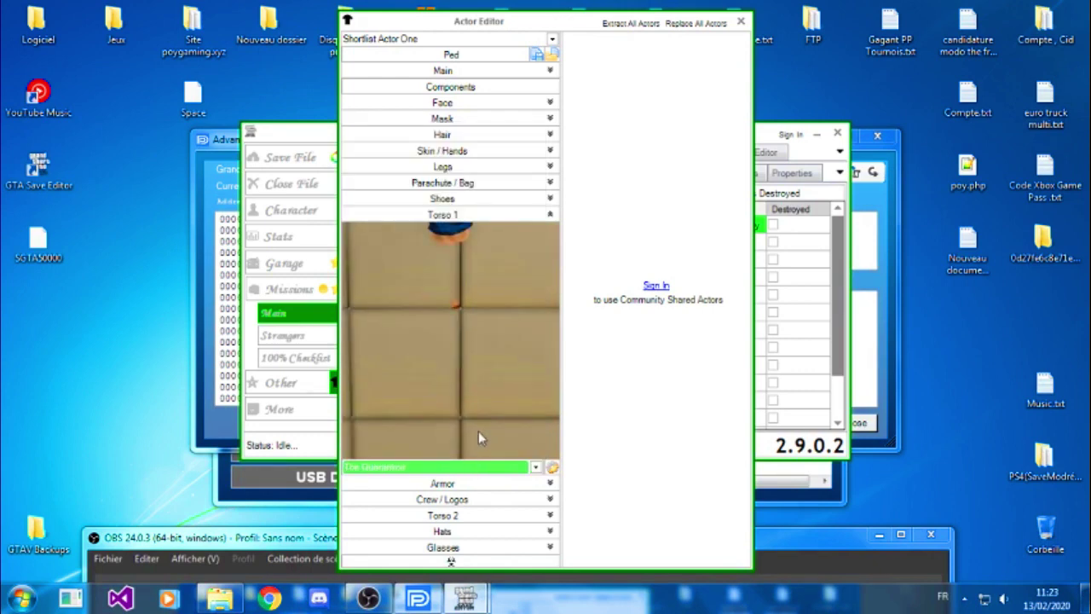
pyautogui.click(476, 467)
pyautogui.click(474, 429)
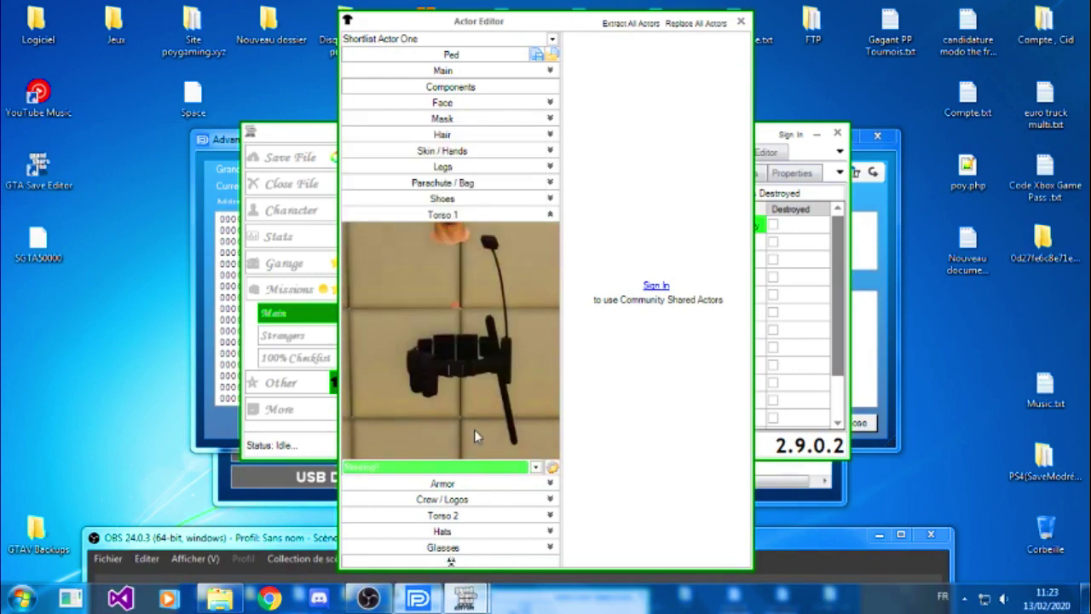
pyautogui.press('Down')
pyautogui.press('Down')
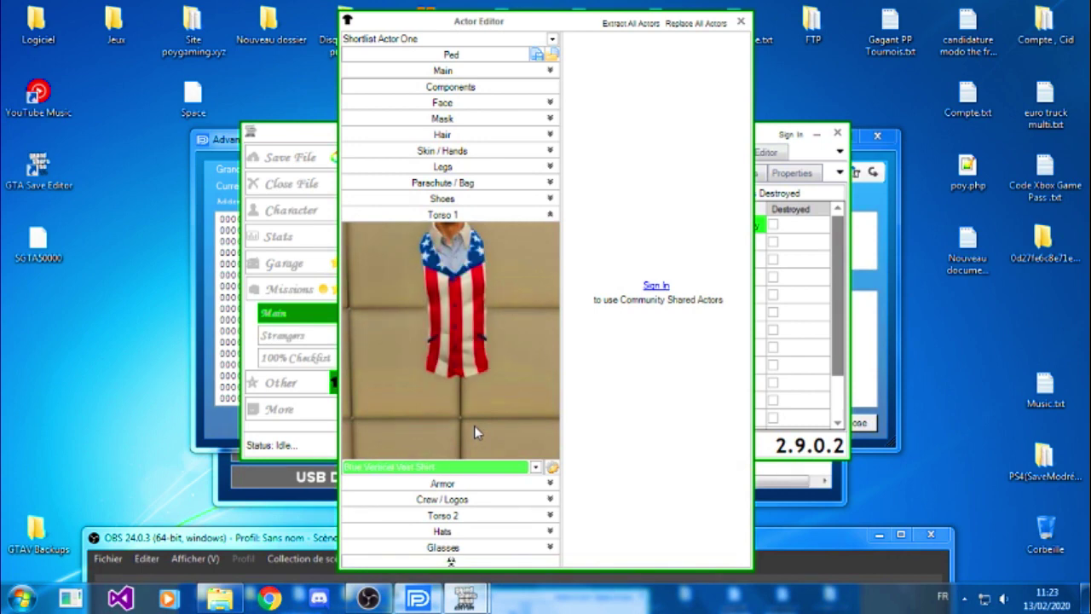
pyautogui.press('Down')
pyautogui.press('Down')
pyautogui.press('Down')
pyautogui.press('Down')
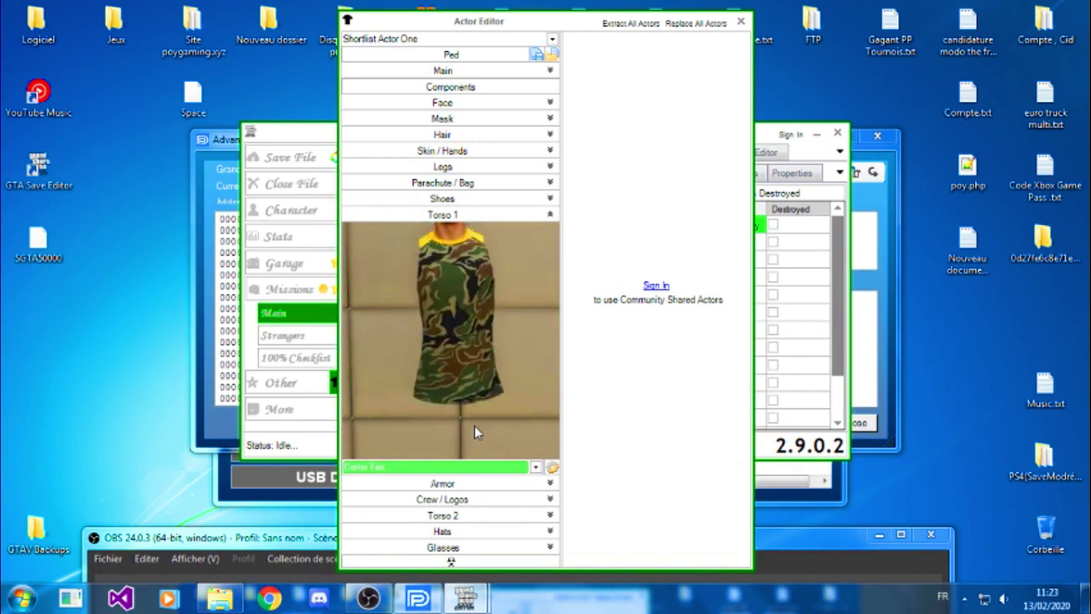
pyautogui.press('Down')
pyautogui.press('Down')
pyautogui.press('Down')
pyautogui.press('Down')
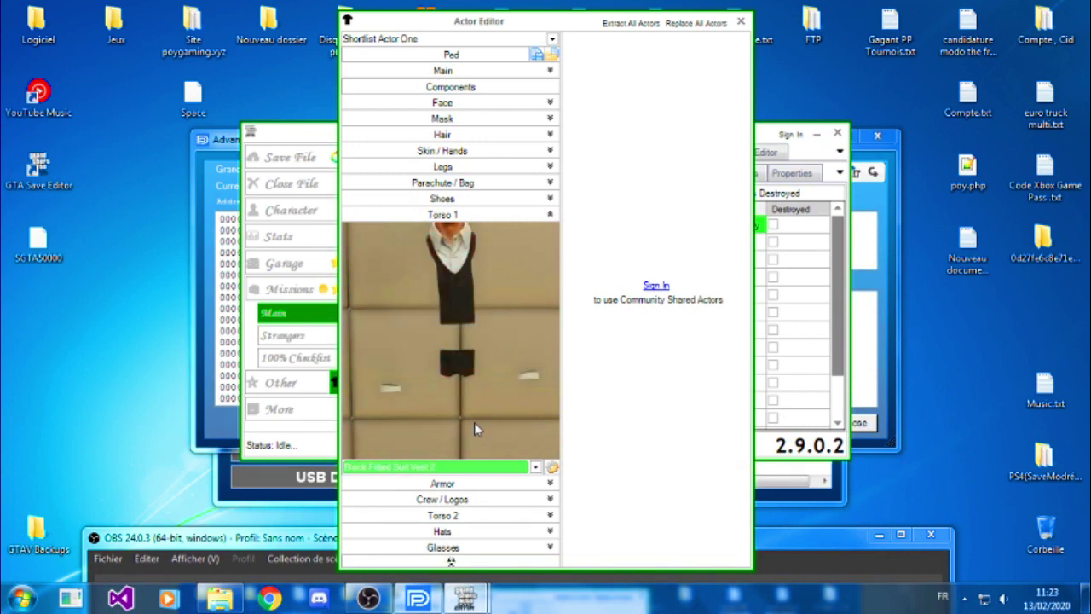
pyautogui.press('Down')
pyautogui.press('Down')
pyautogui.press('Down')
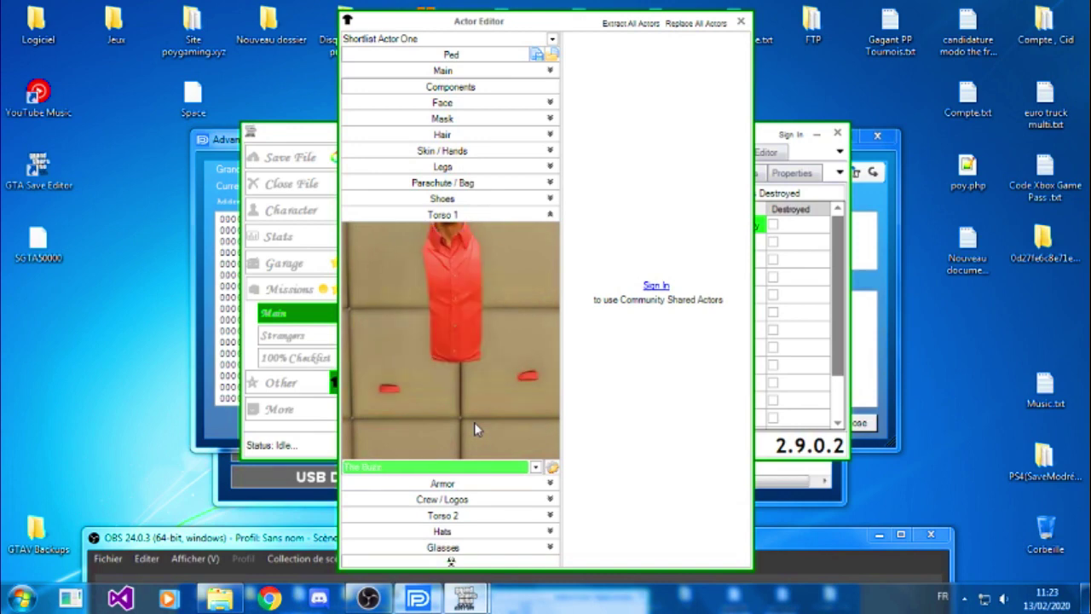
pyautogui.press('Down')
pyautogui.press('Down')
pyautogui.press('Down')
pyautogui.press('Down')
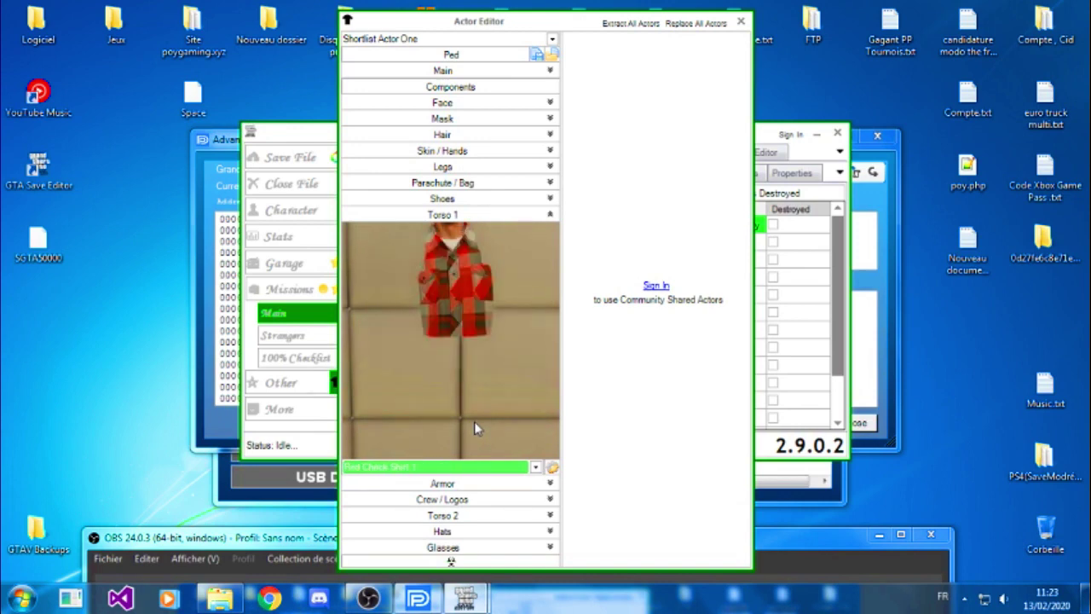
pyautogui.press('Down')
pyautogui.press('Down')
pyautogui.press('Down')
pyautogui.press('Down')
pyautogui.press('Down')
pyautogui.press('Down')
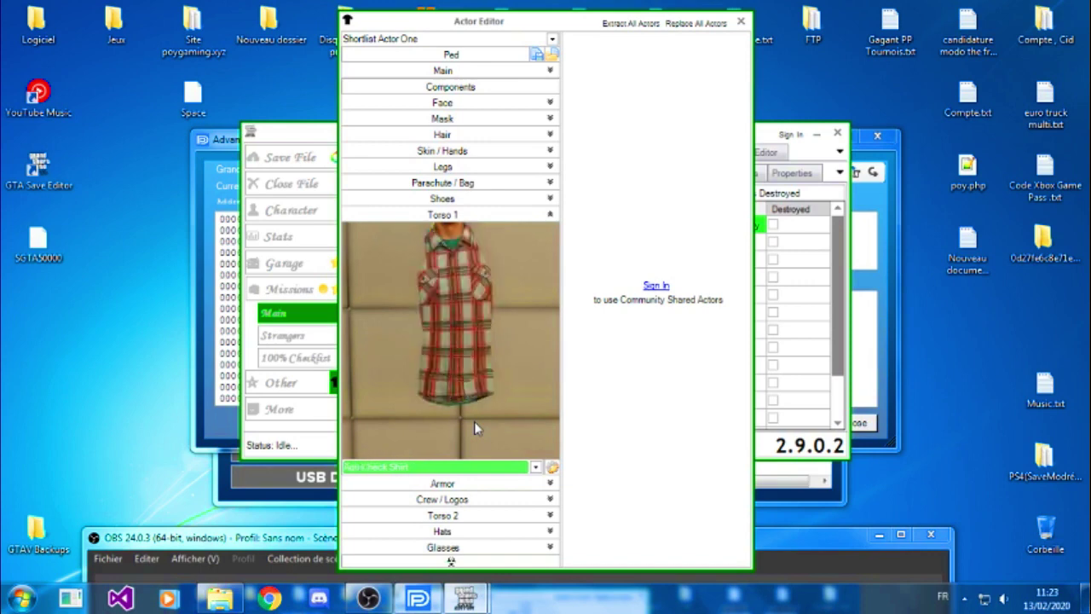
pyautogui.press('Down')
pyautogui.press('Down')
pyautogui.press('Down')
pyautogui.press('Down')
pyautogui.press('Down')
pyautogui.press('Down')
pyautogui.press('Down')
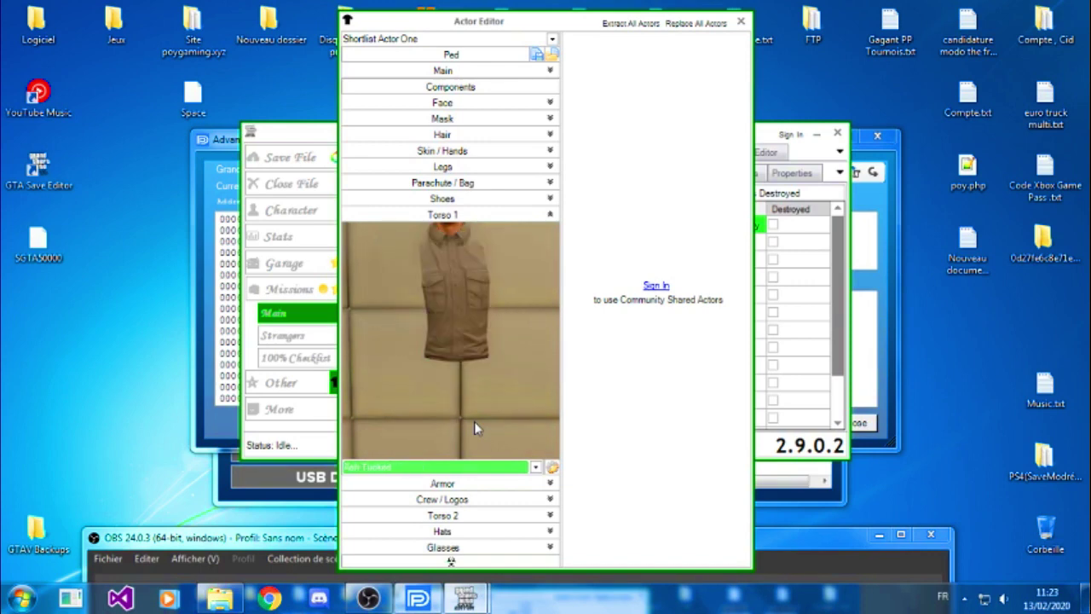
pyautogui.press('Down')
pyautogui.press('Down')
pyautogui.press('Down')
pyautogui.press('Down')
pyautogui.press('Down')
pyautogui.press('Down')
pyautogui.press('Down')
pyautogui.press('Down')
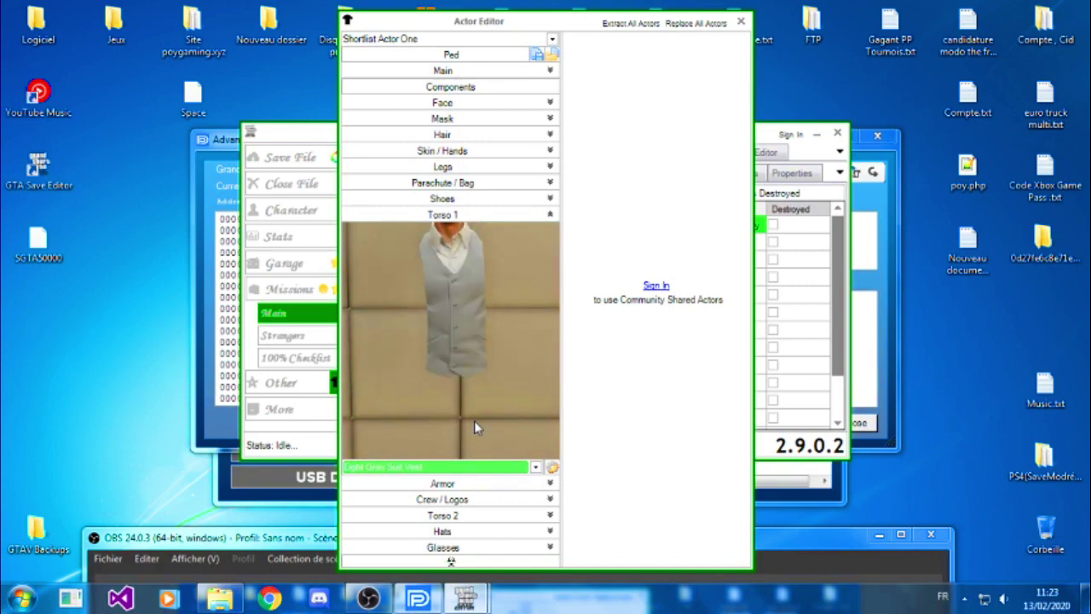
pyautogui.press('Down')
pyautogui.press('Down')
pyautogui.press('Down')
pyautogui.press('Down')
pyautogui.press('Down')
pyautogui.press('Down')
pyautogui.press('Down')
pyautogui.press('Down')
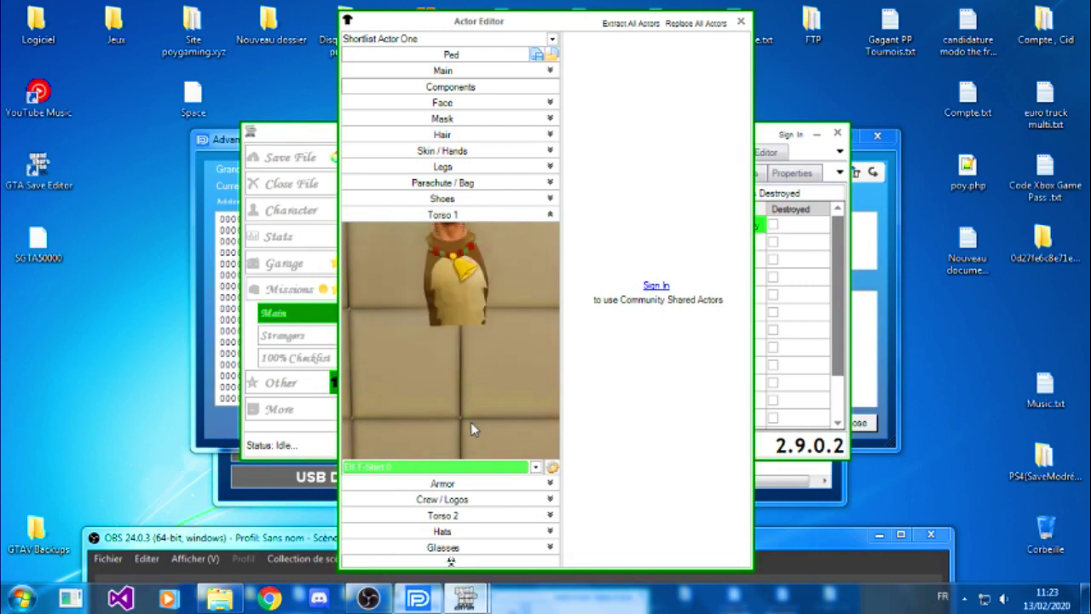
pyautogui.press('Down')
pyautogui.press('Down')
pyautogui.press('Down')
pyautogui.press('Down')
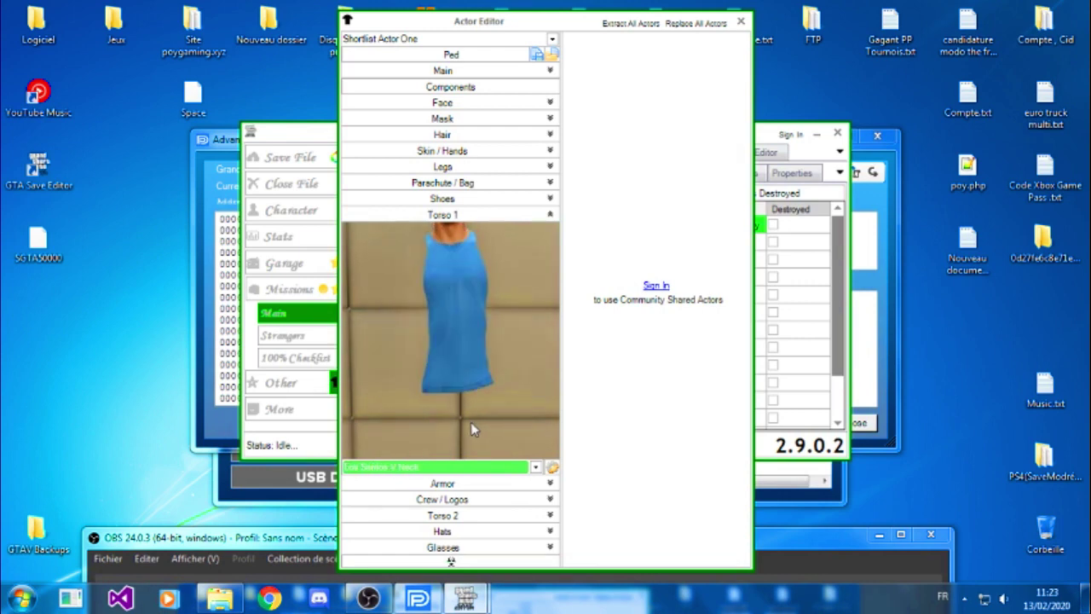
pyautogui.press('Down')
pyautogui.press('Down')
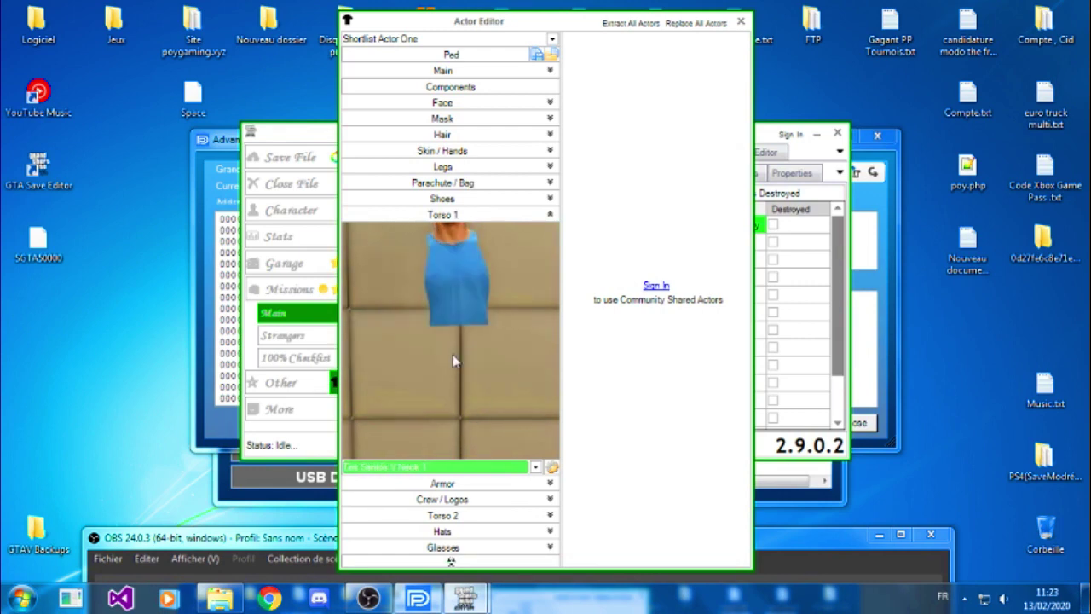
pyautogui.press('Down')
pyautogui.press('Down')
pyautogui.press('Down')
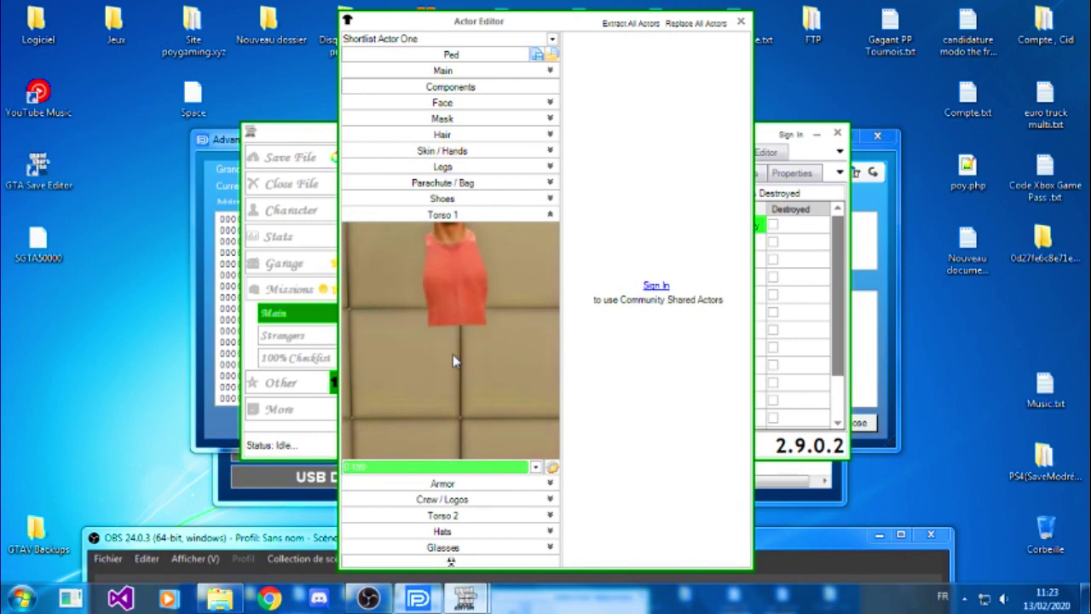
pyautogui.press('Down')
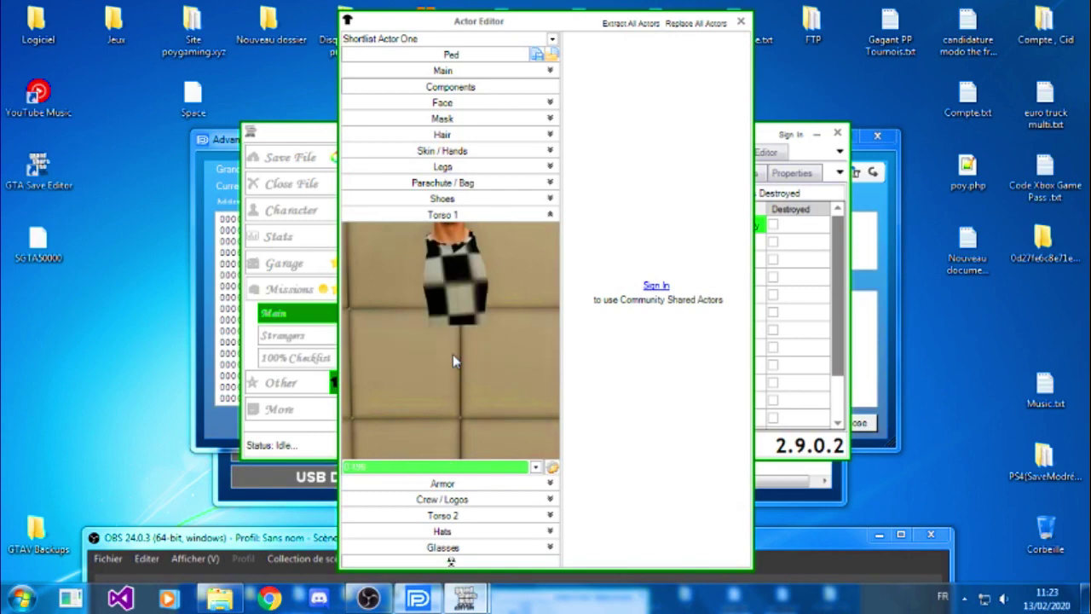
# Set Shortlist Actor One's Armor component to None 8.
pyautogui.click(449, 482)
pyautogui.click(443, 496)
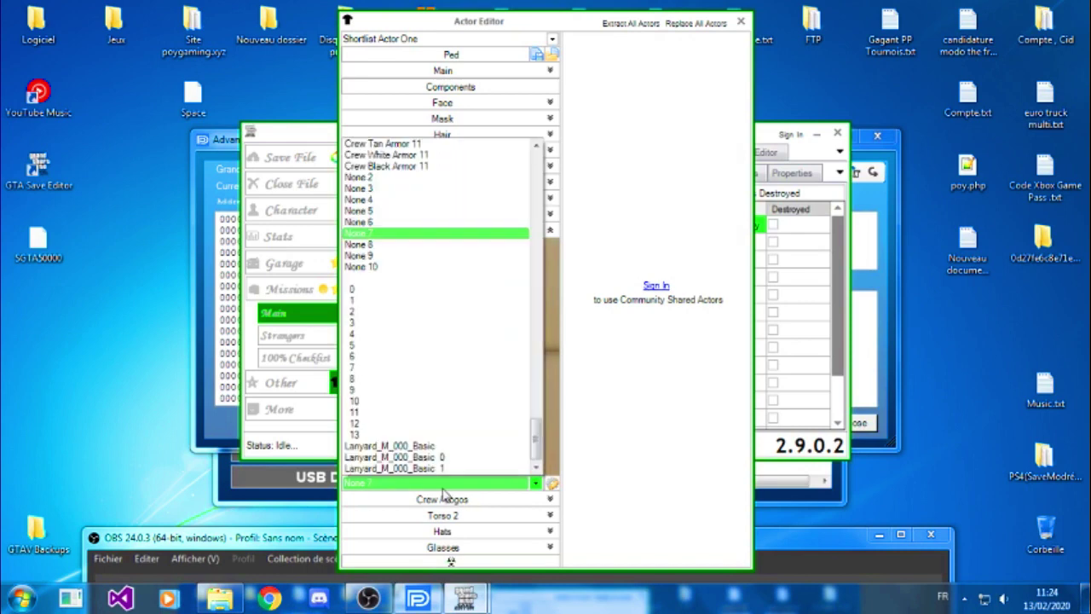
pyautogui.click(461, 231)
pyautogui.press('Down')
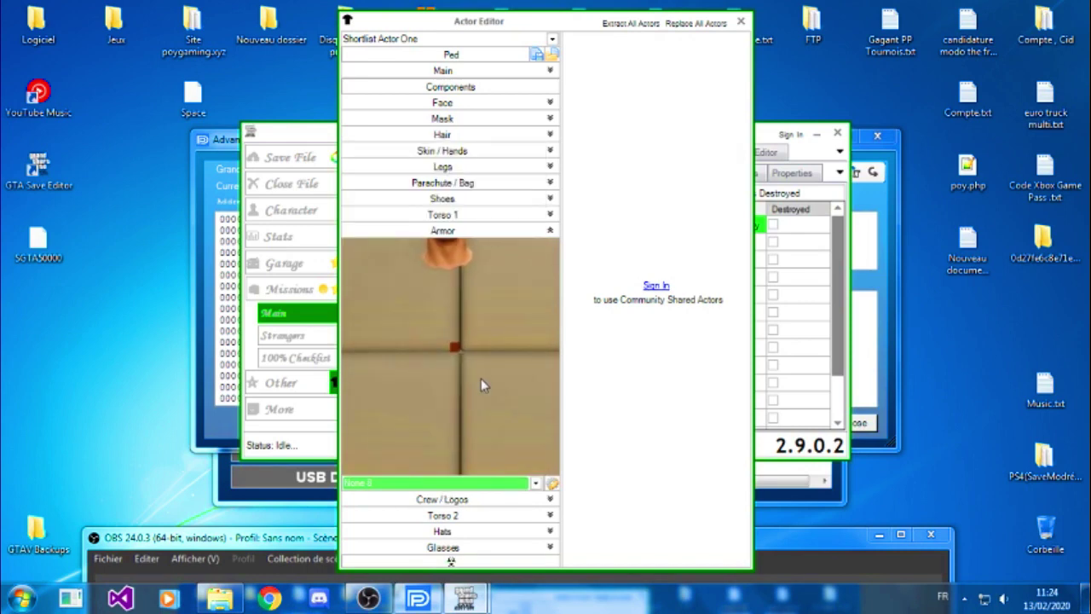
# Go through the Crew / Logos choices for Shortlist Actor One and change the component to an entry further down the list.
pyautogui.click(456, 499)
pyautogui.click(455, 499)
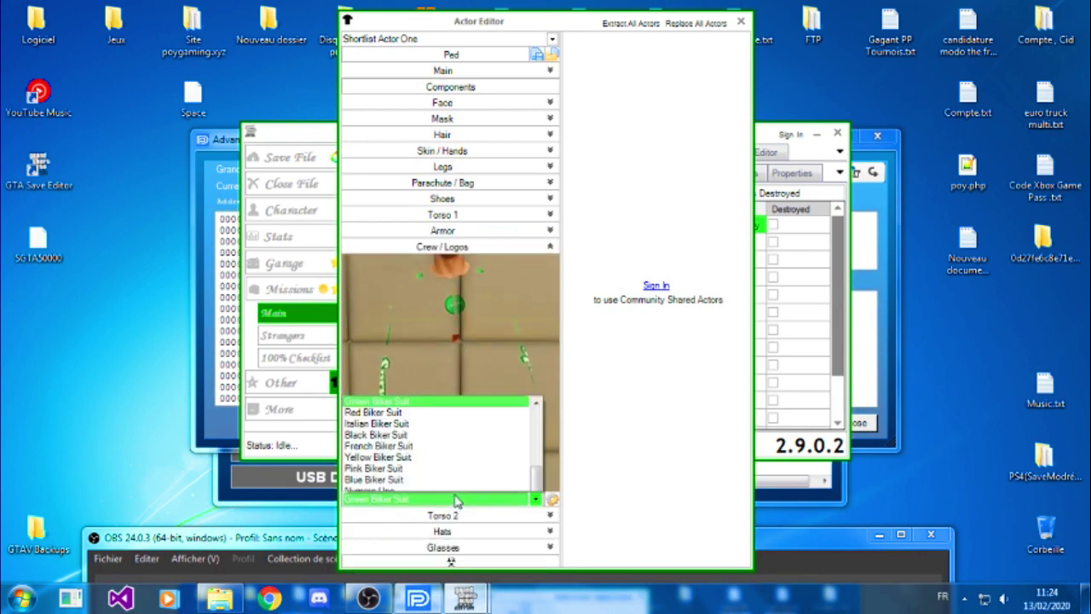
pyautogui.click(458, 500)
pyautogui.press('Down')
pyautogui.press('Down')
pyautogui.press('Down')
pyautogui.press('Down')
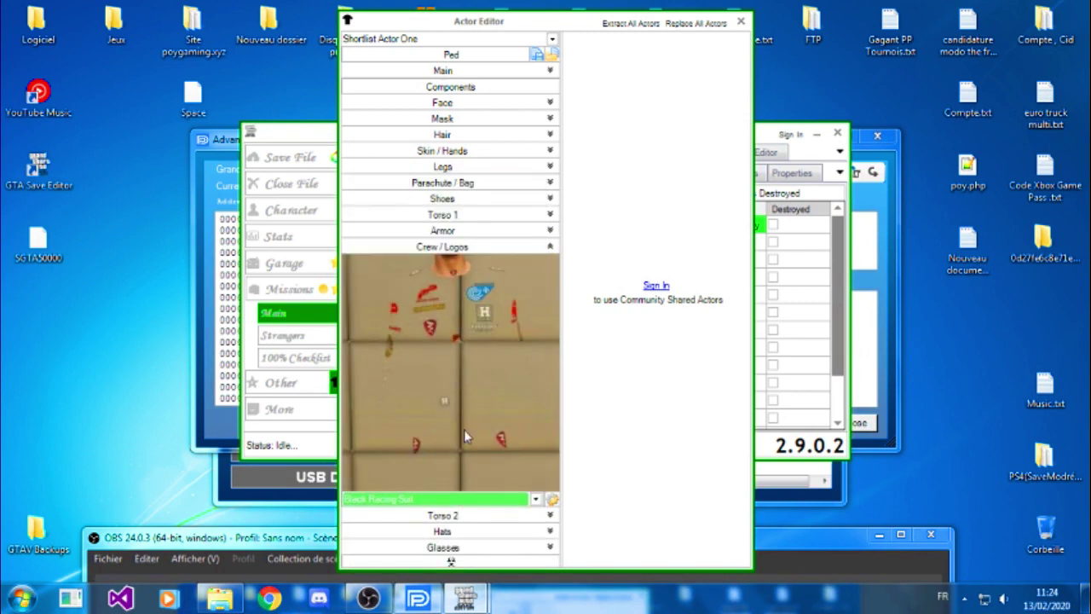
pyautogui.press('Down')
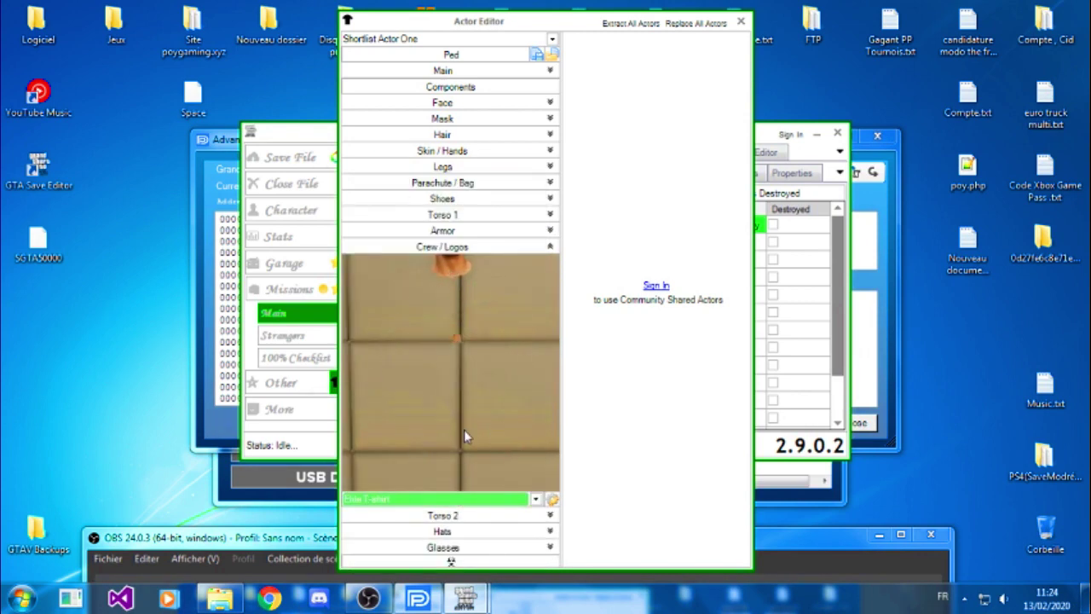
pyautogui.press('Down')
pyautogui.press('Down')
pyautogui.press('Down')
pyautogui.press('Down')
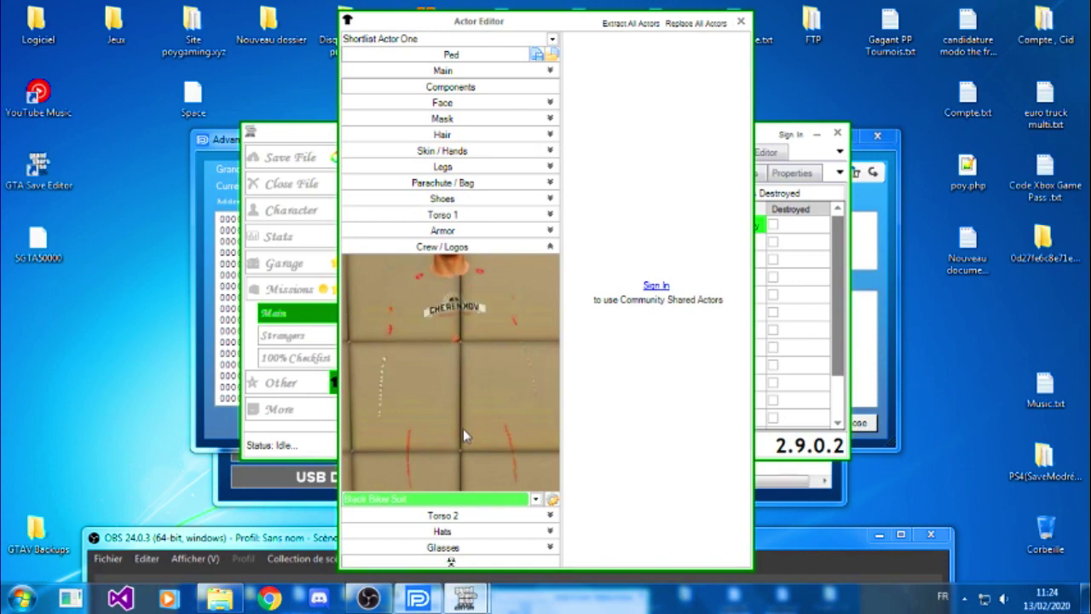
pyautogui.press('Down')
pyautogui.press('Down')
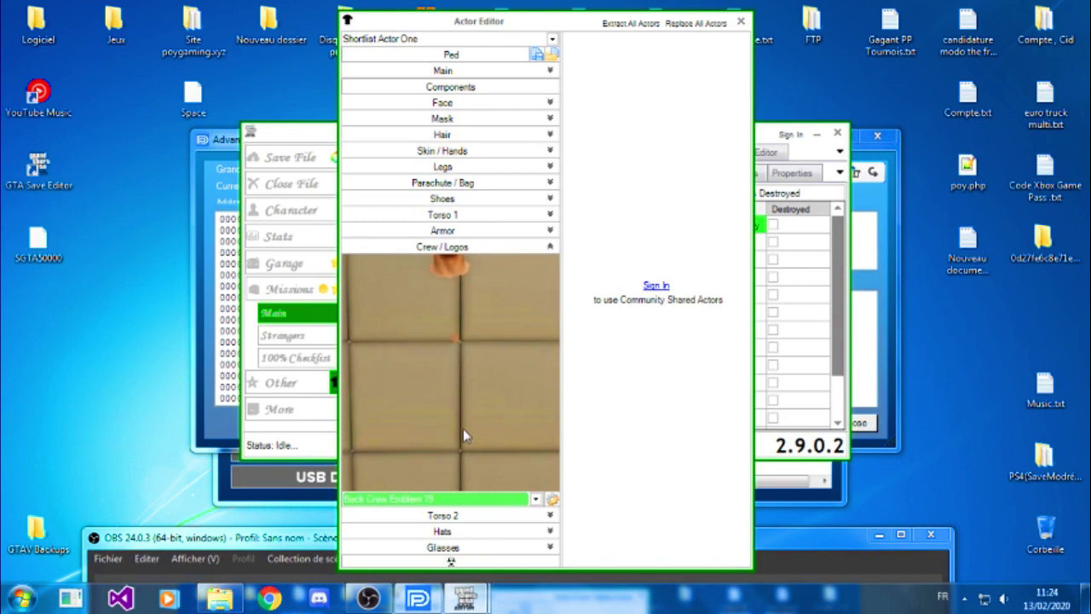
pyautogui.press('Down')
pyautogui.press('Down')
pyautogui.press('Down')
pyautogui.press('Down')
pyautogui.press('Down')
pyautogui.press('Down')
pyautogui.press('Down')
pyautogui.press('Down')
# Try different Torso 2 choices on Shortlist Actor One, including The Alligator, Forest Check Shirt and Burgundy Tucked.
pyautogui.click(454, 516)
pyautogui.click(454, 516)
pyautogui.press('Down')
pyautogui.press('Down')
pyautogui.press('Down')
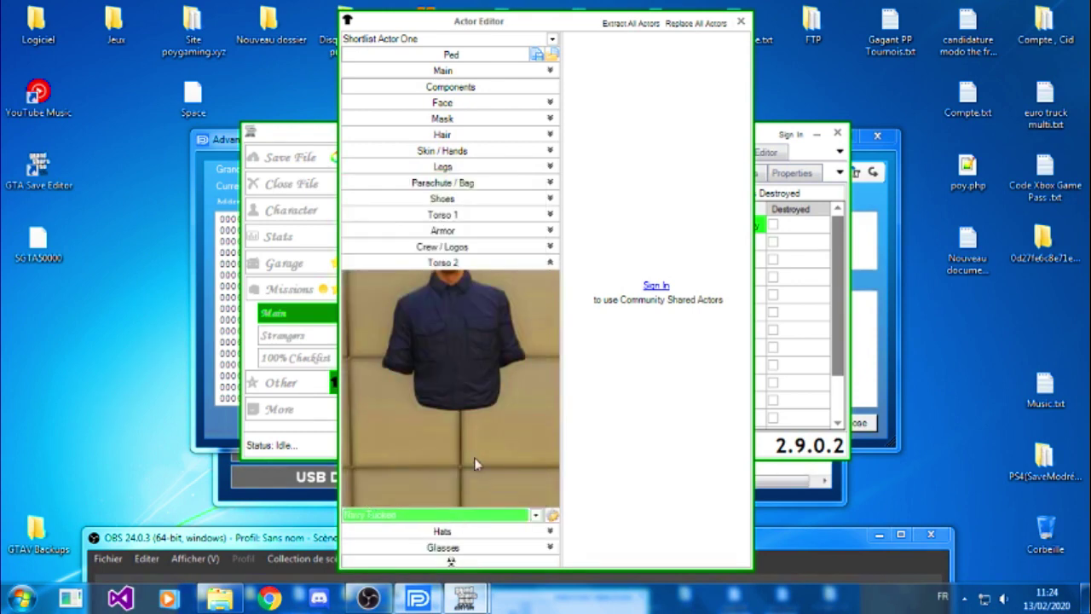
pyautogui.press('Down')
pyautogui.press('Down')
pyautogui.press('Down')
pyautogui.press('Down')
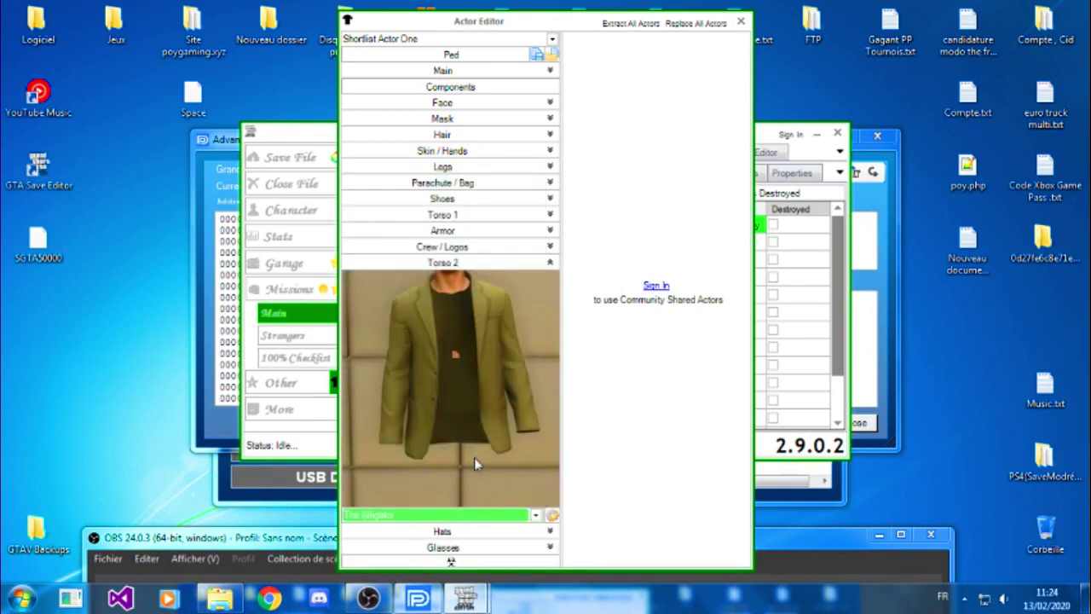
pyautogui.press('Down')
pyautogui.press('Down')
pyautogui.press('Down')
pyautogui.press('Down')
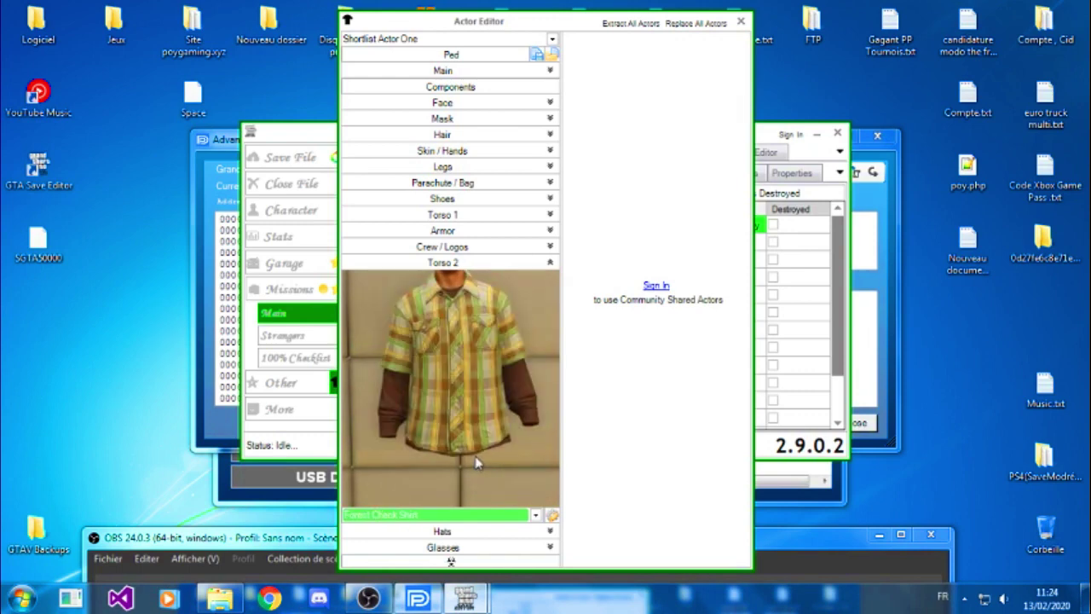
pyautogui.press('Down')
pyautogui.press('Down')
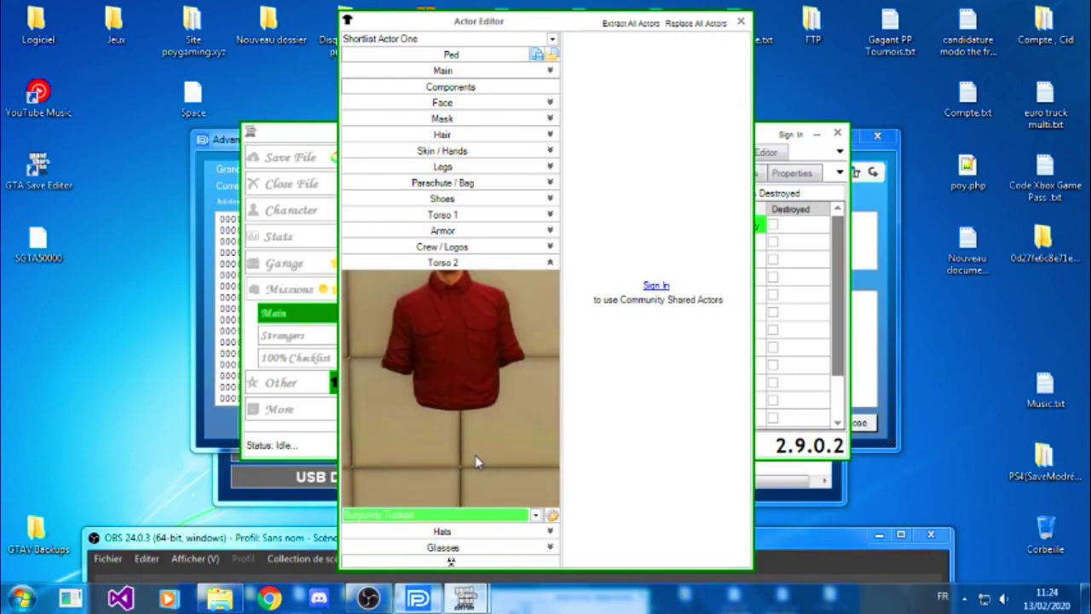
# Return to the beginning of the Torso 2 choices and set the component to the black-and-white checkered blazer, option 0 28.
pyautogui.click(457, 515)
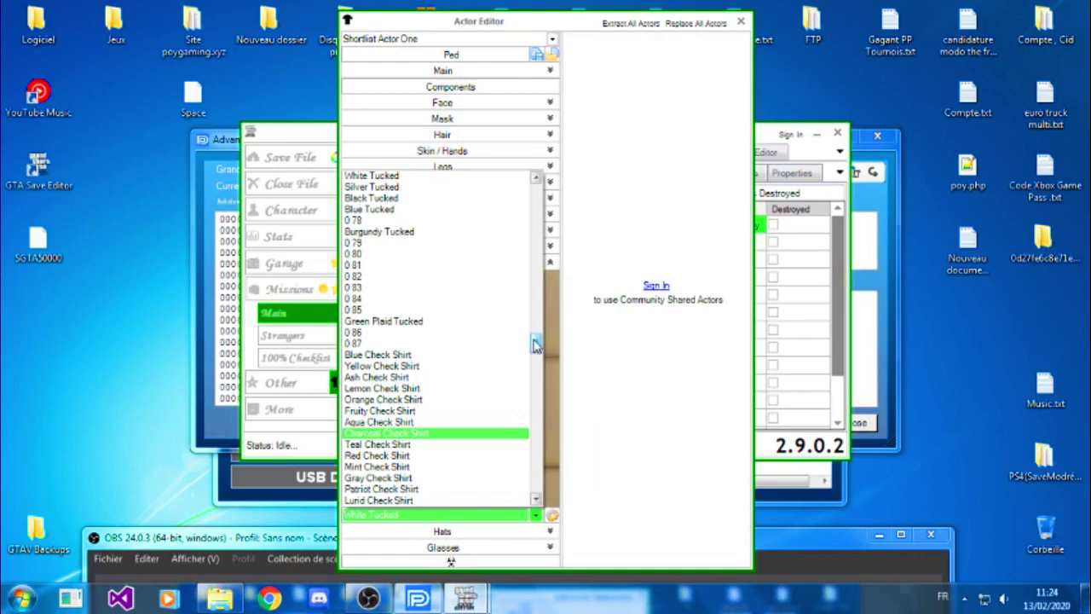
pyautogui.moveTo(535, 344); pyautogui.dragTo(555, 182)
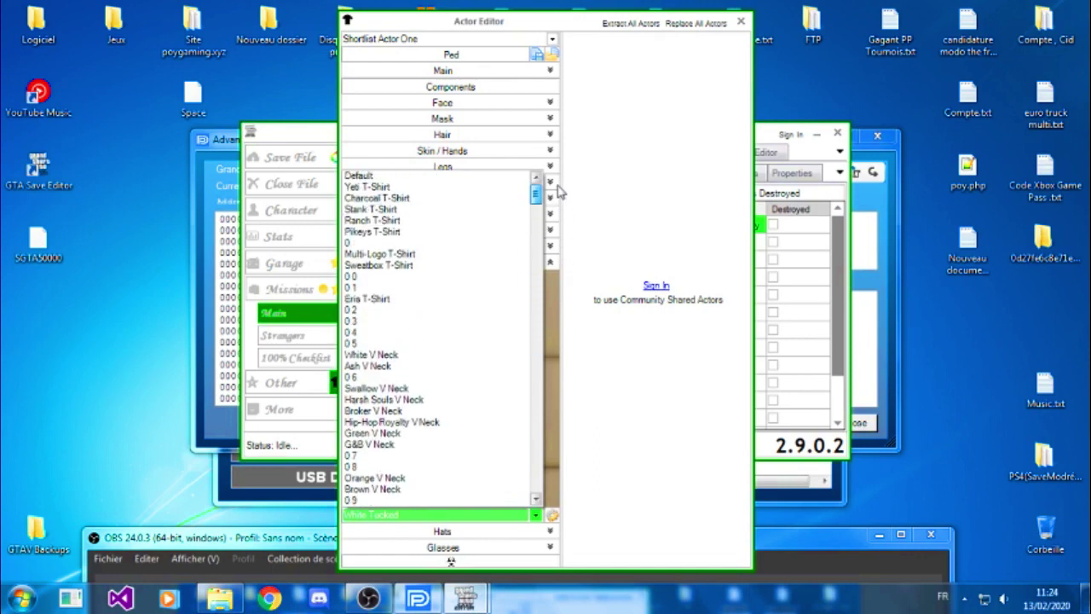
pyautogui.click(483, 196)
pyautogui.press('Down')
pyautogui.press('Down')
pyautogui.press('Down')
pyautogui.press('Down')
pyautogui.press('Down')
pyautogui.press('Down')
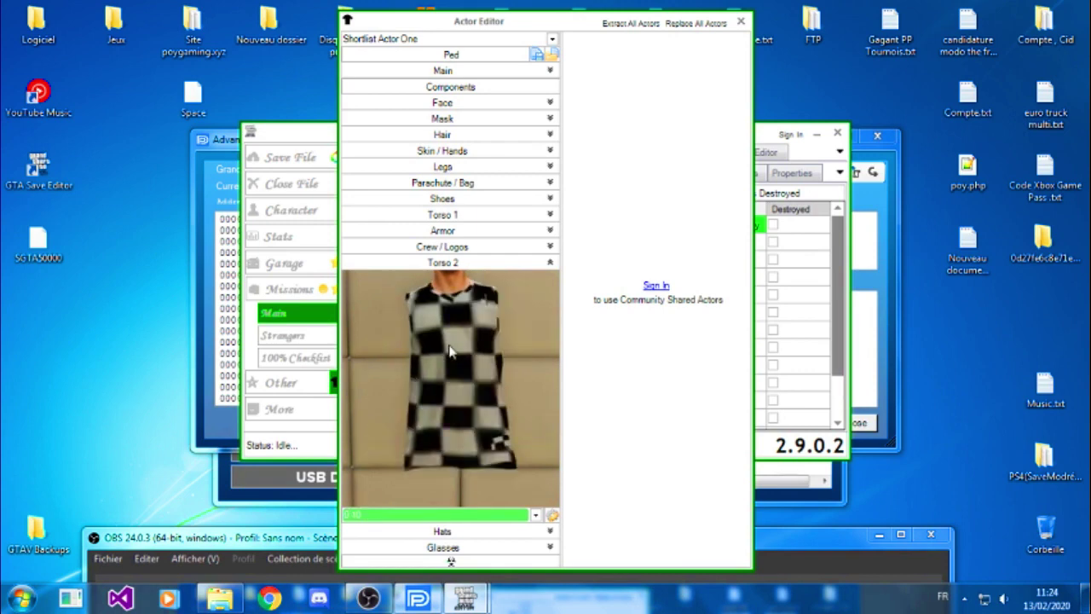
pyautogui.press('Down')
pyautogui.press('Down')
pyautogui.press('Down')
pyautogui.press('Down')
pyautogui.press('Down')
pyautogui.press('Down')
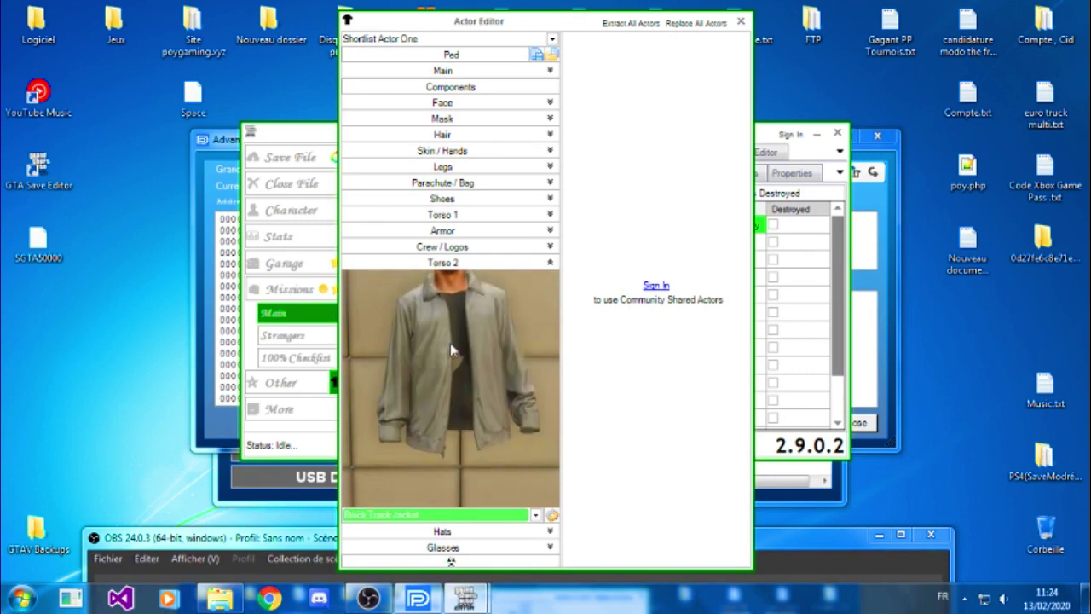
pyautogui.press('Down')
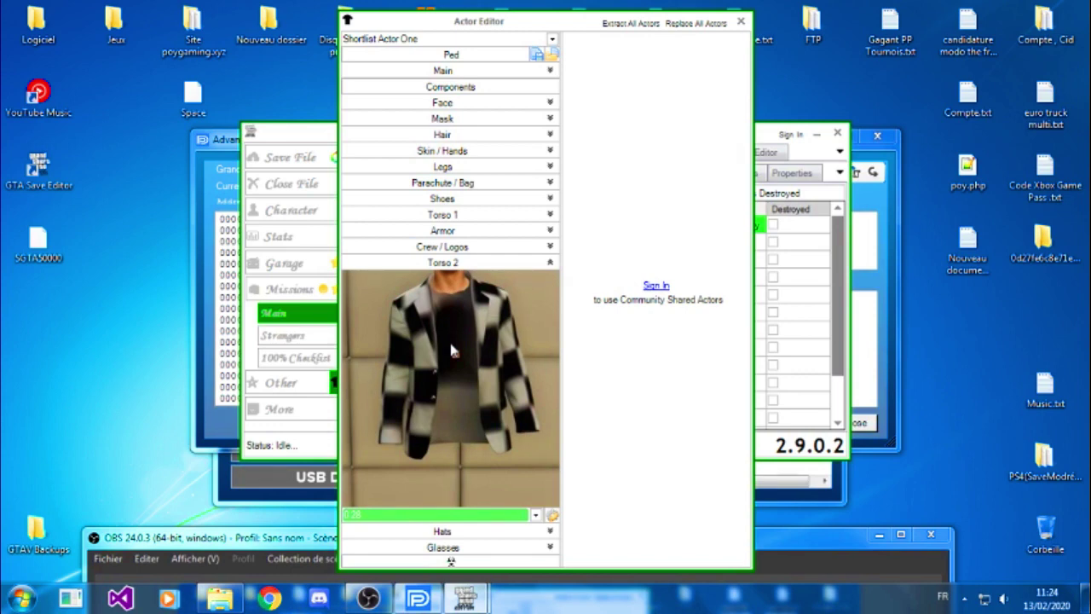
# Try further Torso 2 choices on Shortlist Actor One, from the checkered tank top through to Grey Splatter Hoodie.
pyautogui.press('Down')
pyautogui.press('Down')
pyautogui.press('Down')
pyautogui.press('Down')
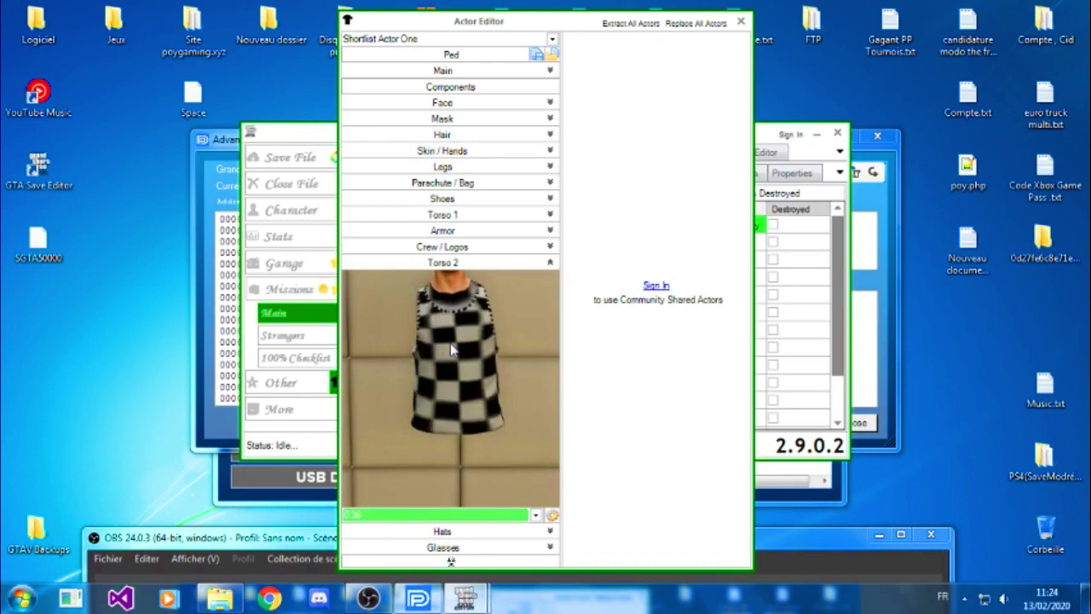
pyautogui.press('Down')
pyautogui.press('Down')
pyautogui.press('Down')
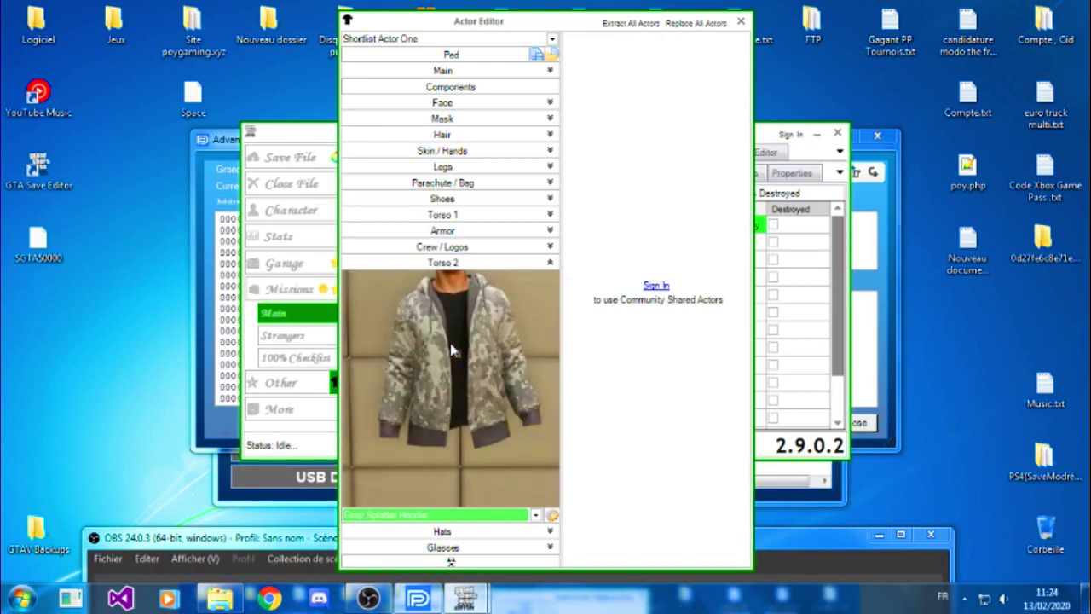
# Continue through the Torso 2 choices past Sky Blue Tee and try the closed checkered blazers up to option 0 77.
pyautogui.press('Down')
pyautogui.press('Down')
pyautogui.press('Down')
pyautogui.press('Down')
pyautogui.press('Down')
pyautogui.press('Down')
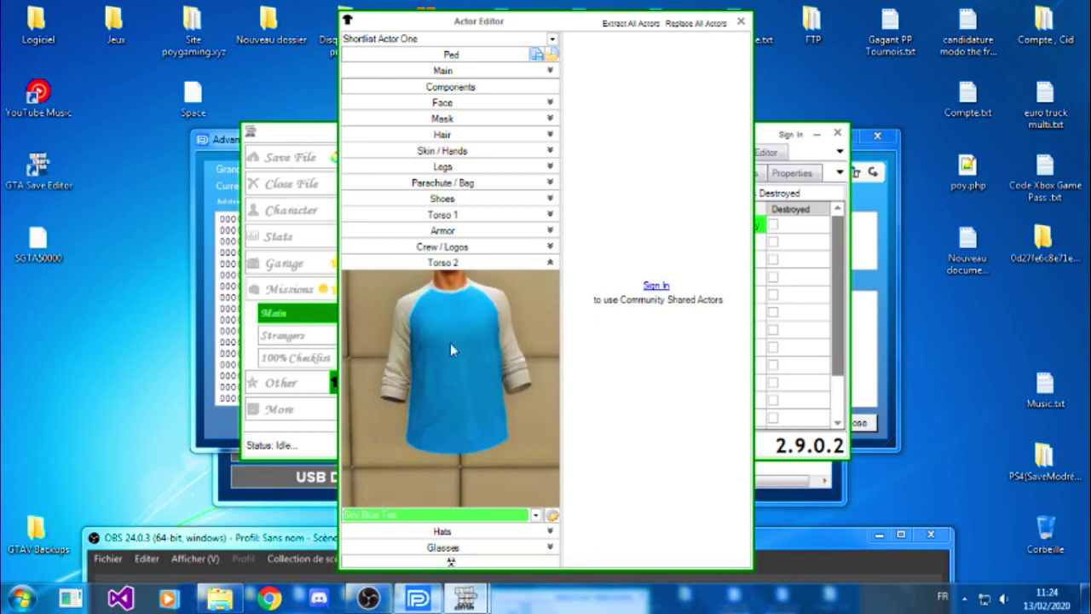
pyautogui.press('Down')
pyautogui.press('Down')
pyautogui.press('Down')
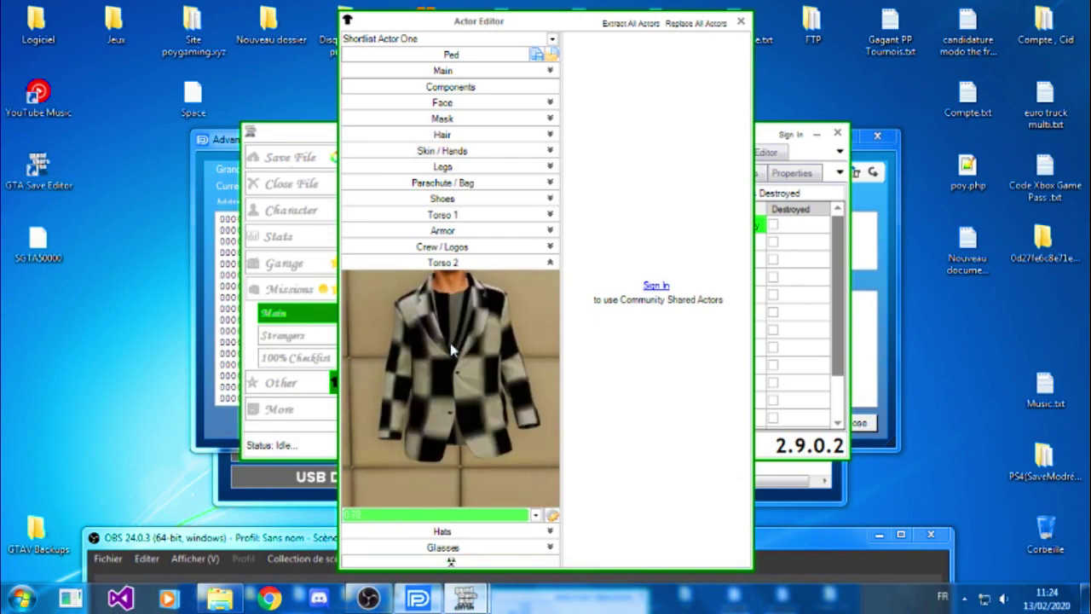
pyautogui.press('Down')
# Return to the beginning of the Torso 2 choices and try tops such as The Burnout, The Command and Star Tailcoat.
pyautogui.click(452, 514)
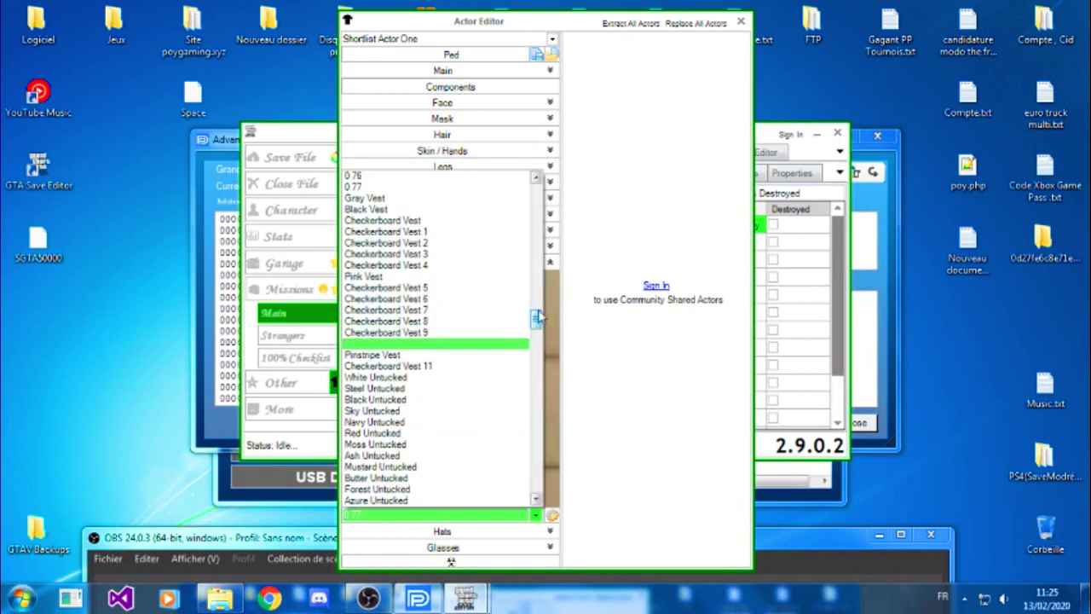
pyautogui.moveTo(537, 317); pyautogui.dragTo(502, 204)
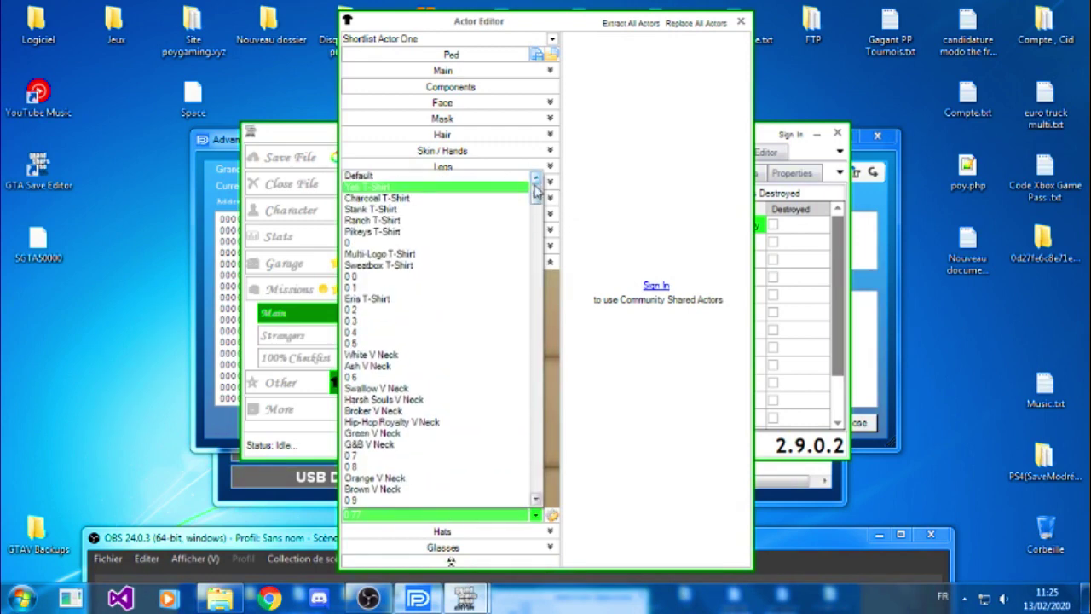
pyautogui.scroll(-15, 511, 299)
pyautogui.click(463, 506)
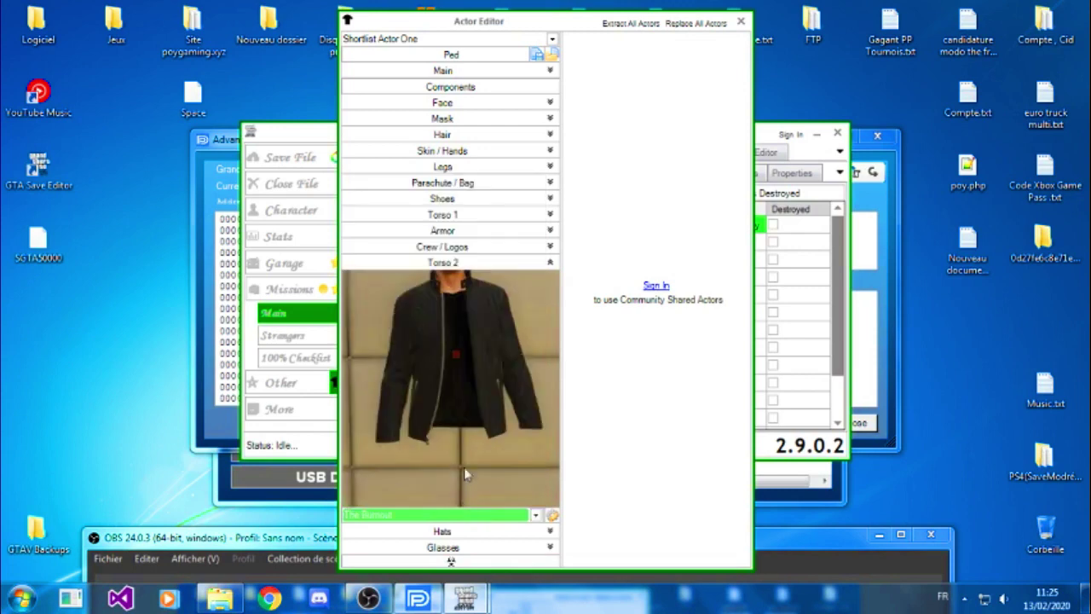
pyautogui.scroll(-4, 463, 460)
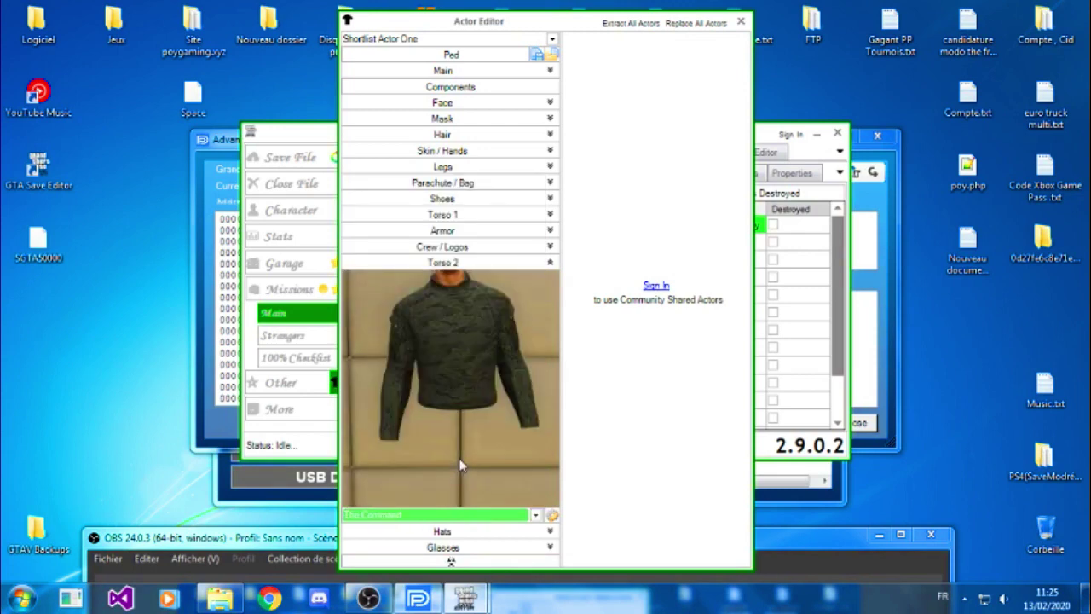
pyautogui.scroll(-5, 460, 464)
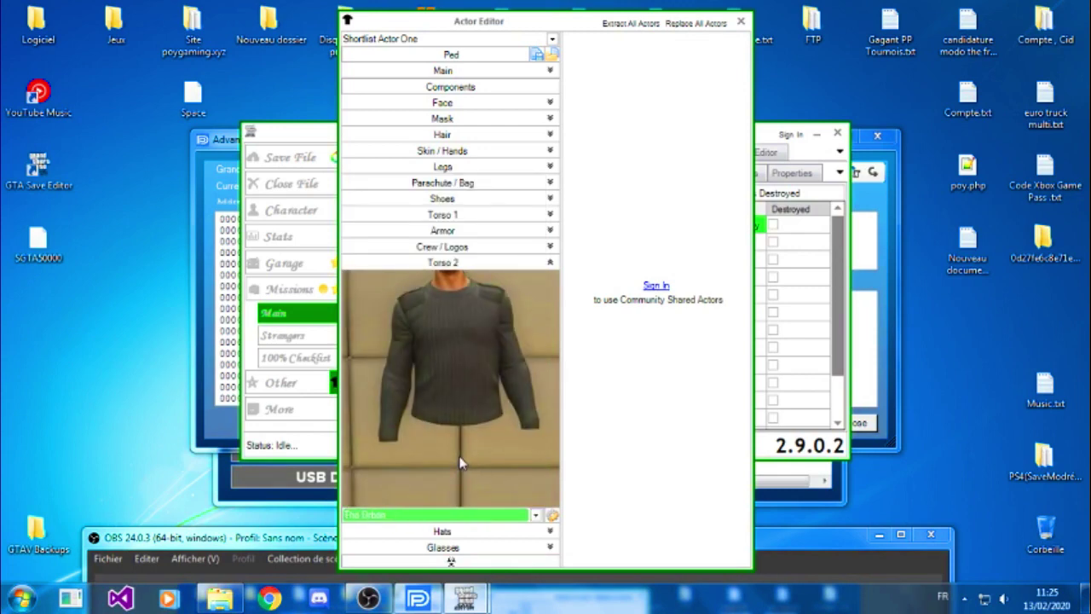
pyautogui.scroll(-4, 459, 462)
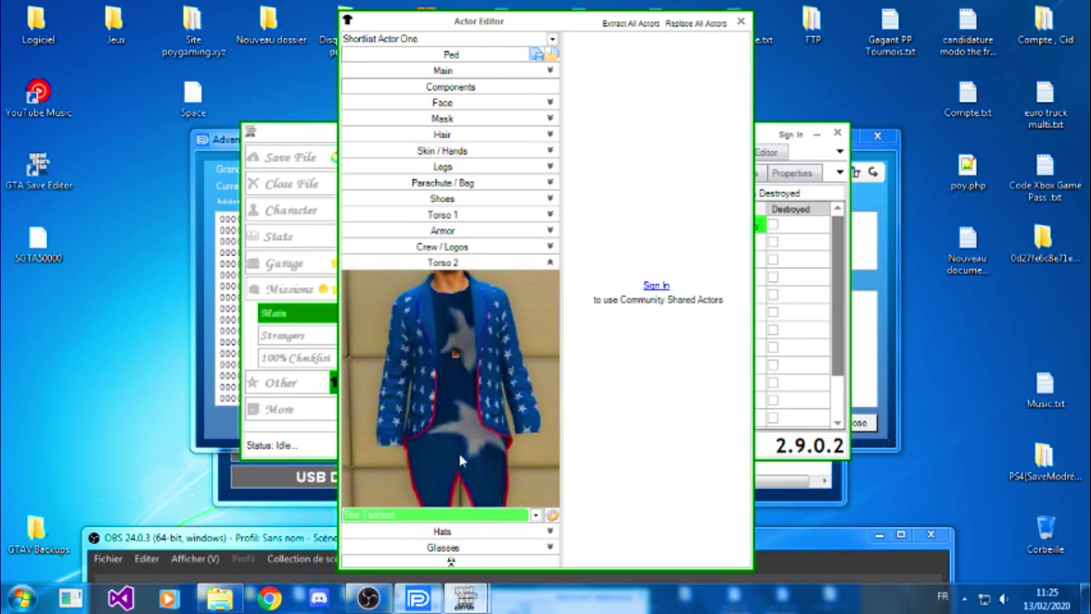
pyautogui.scroll(-4, 460, 461)
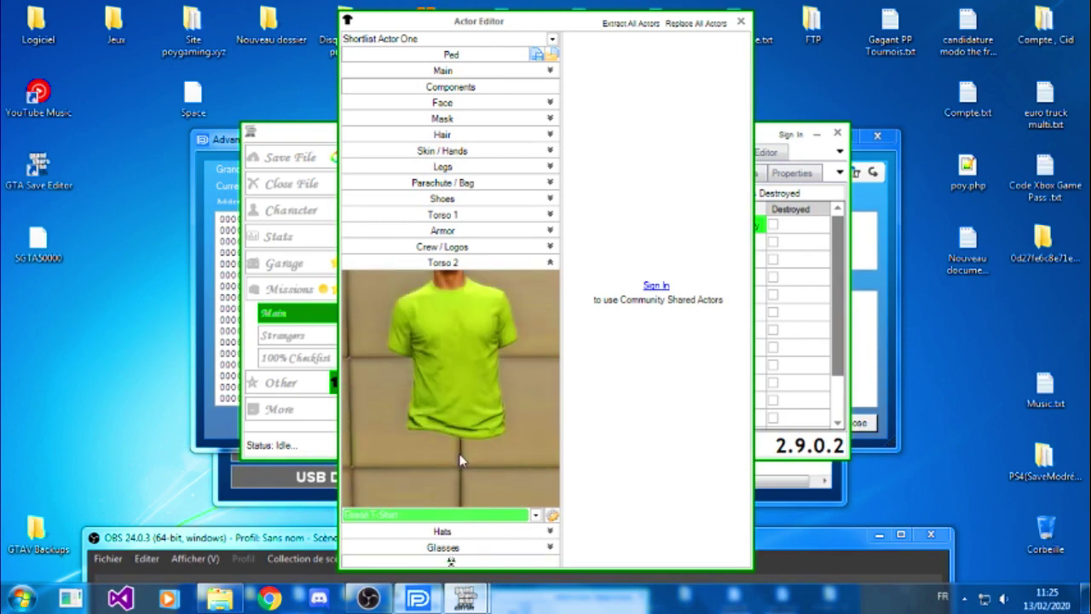
# Try more Torso 2 choices on Shortlist Actor One, including Camo Tank, Blue Striped V Neck 1 and The Sharp Red Suit 1.
pyautogui.scroll(-4, 459, 461)
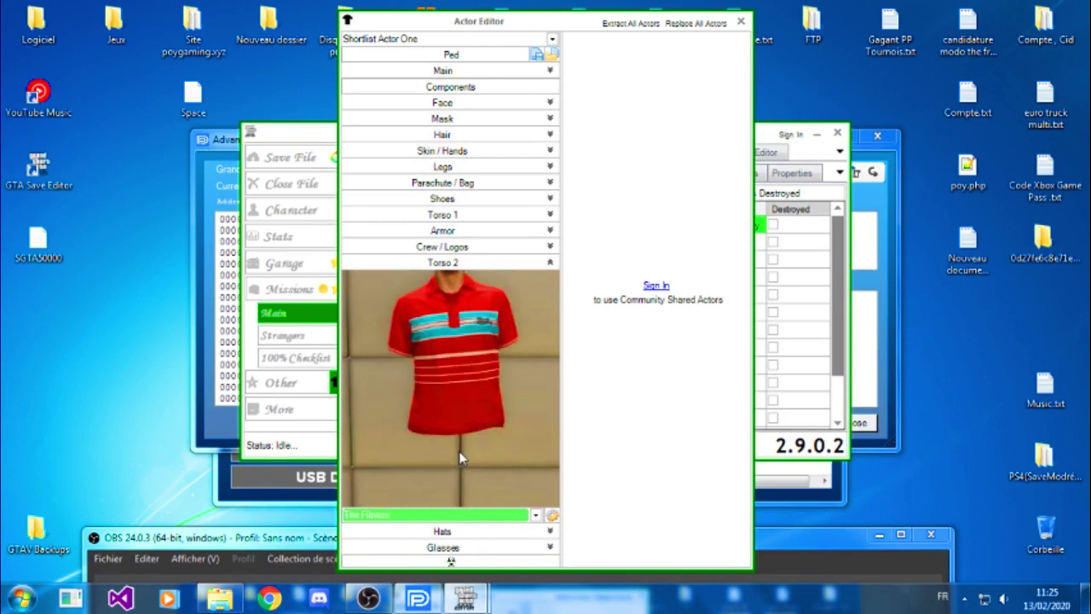
pyautogui.scroll(-4, 458, 457)
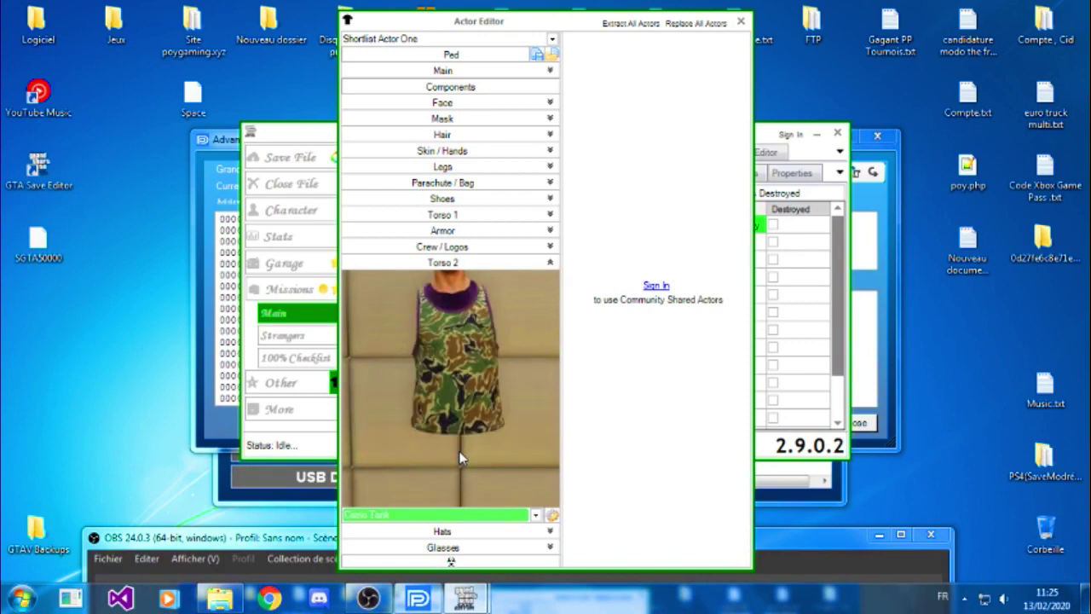
pyautogui.scroll(-4, 458, 458)
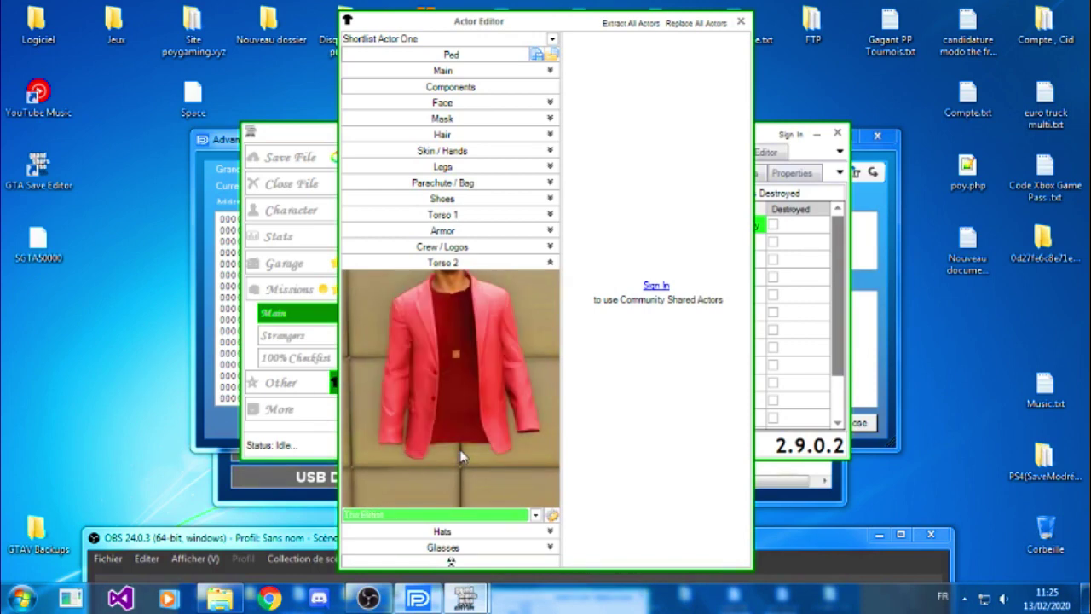
pyautogui.scroll(-1, 460, 457)
pyautogui.scroll(-1, 460, 458)
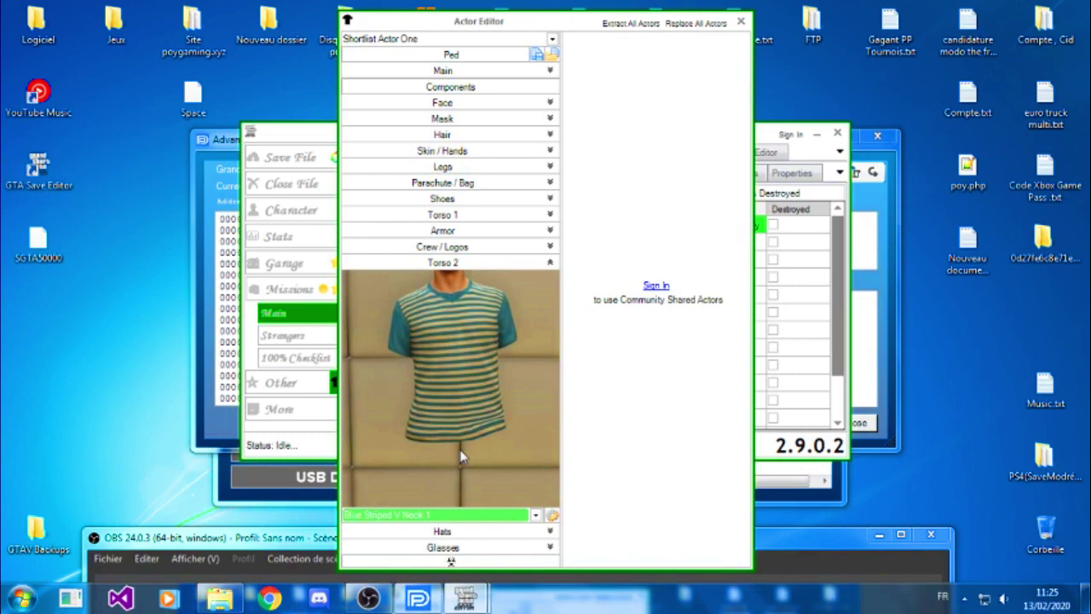
pyautogui.scroll(-4, 460, 457)
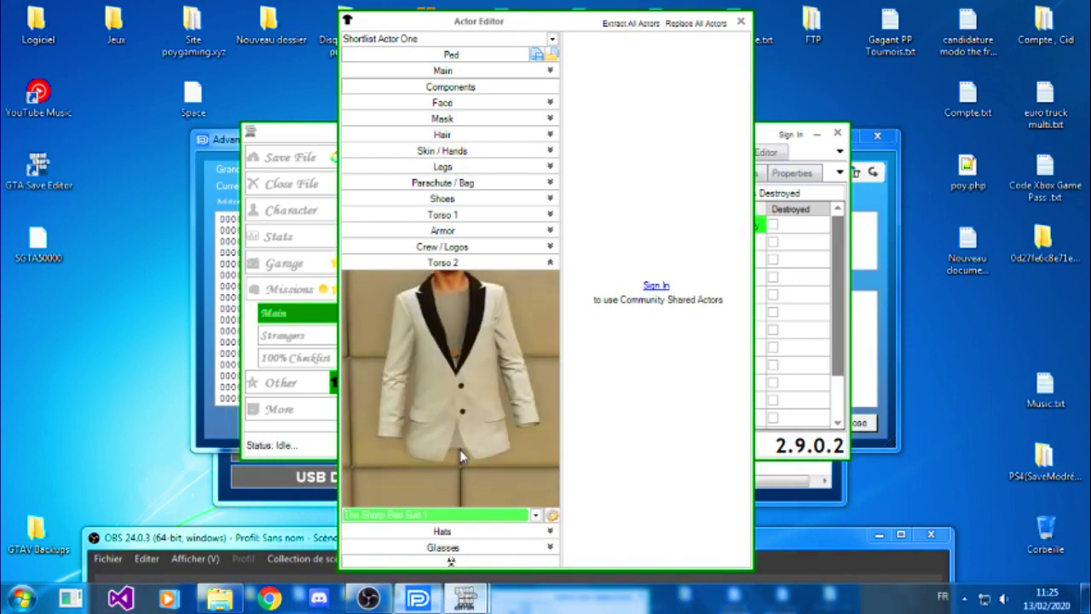
pyautogui.scroll(-2, 460, 456)
pyautogui.scroll(-2, 461, 453)
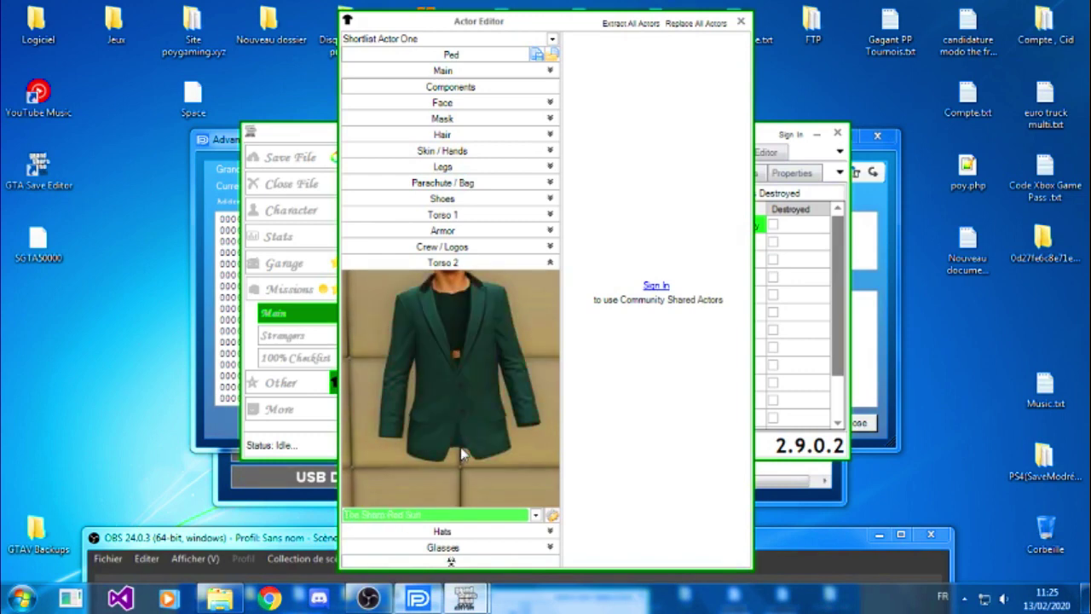
# Try the Torso 2 choices The Smooth Red Suit, The Rogue, The Security and Lemon Tucked on Shortlist Actor One.
pyautogui.scroll(-3, 460, 451)
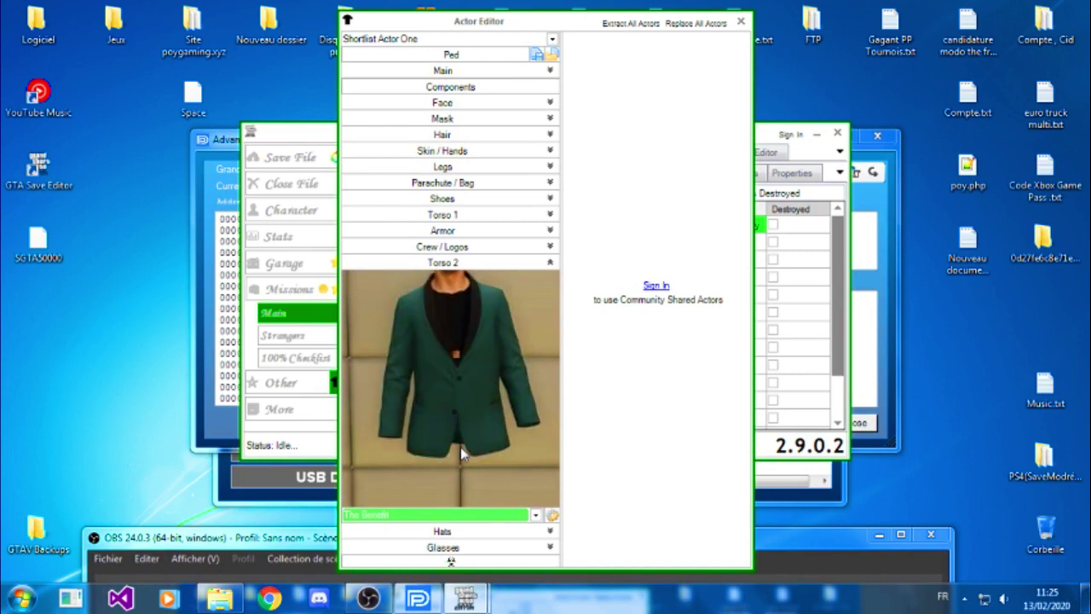
pyautogui.scroll(-2, 460, 447)
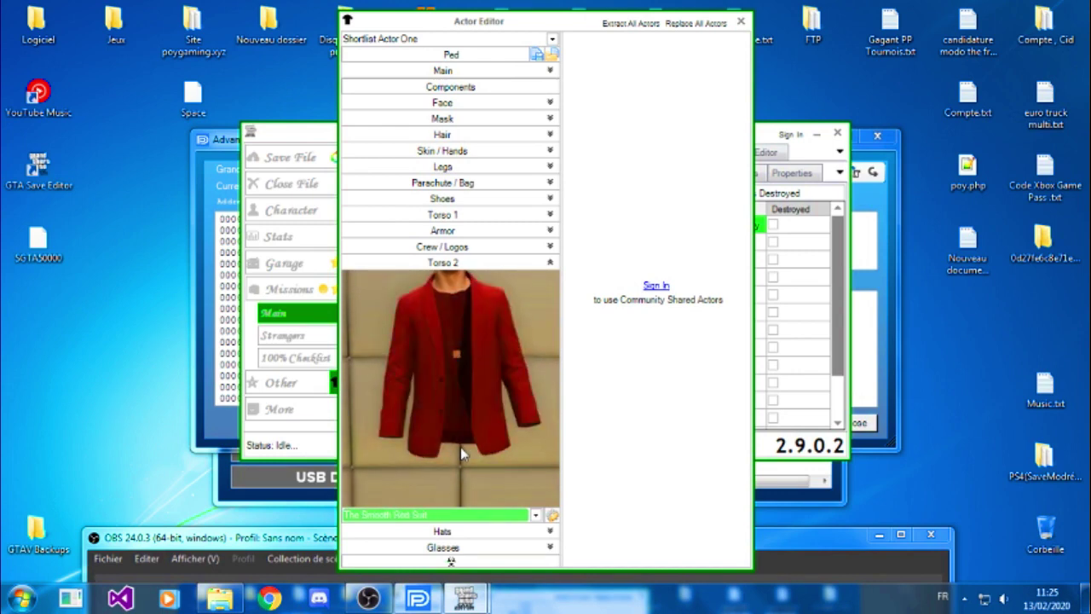
pyautogui.scroll(-3, 461, 450)
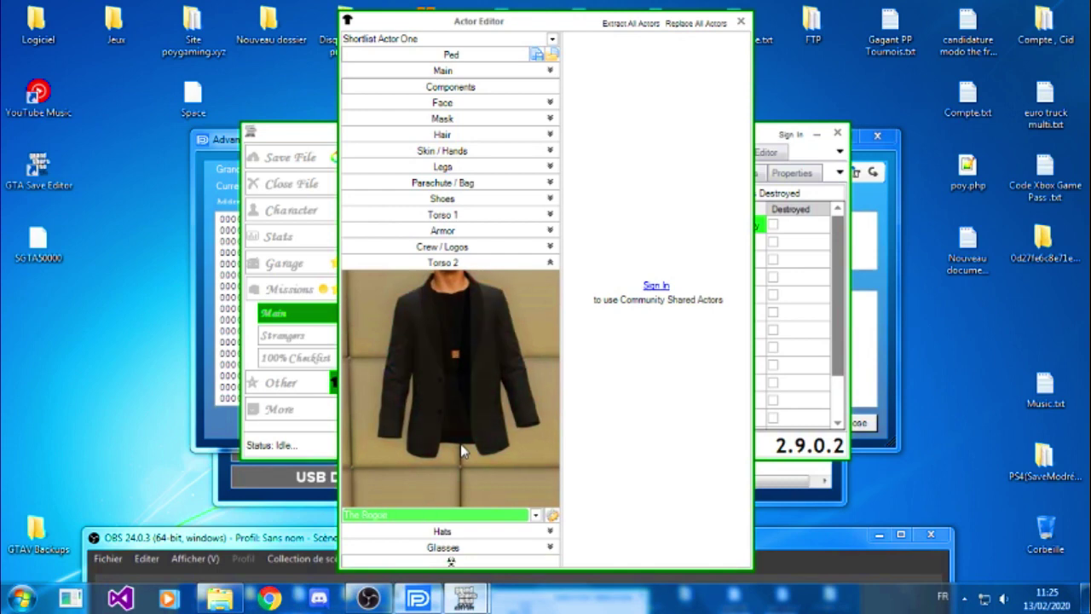
pyautogui.scroll(-4, 461, 450)
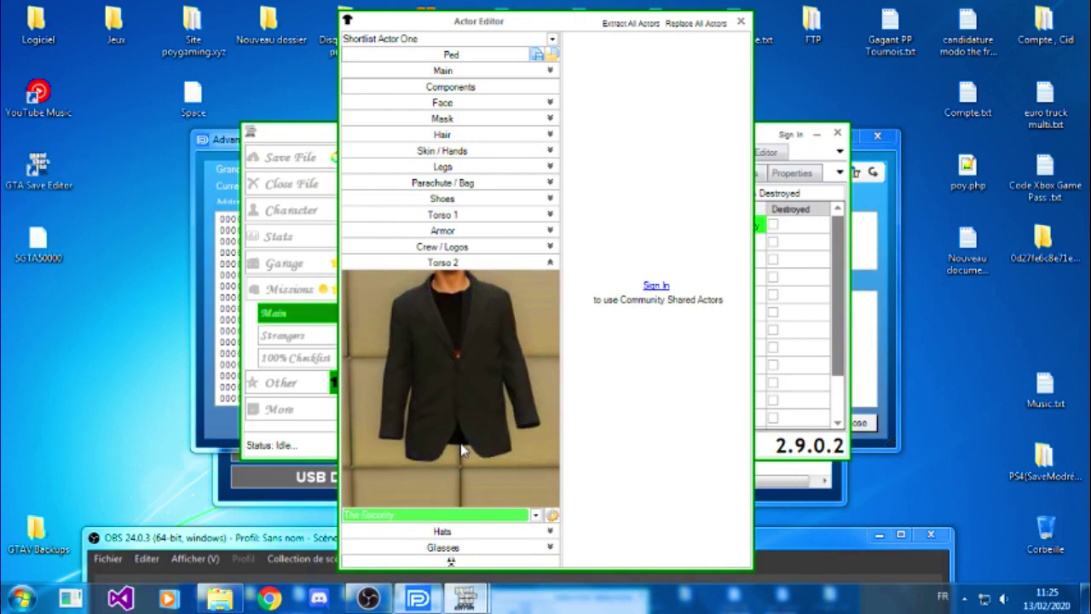
pyautogui.scroll(-4, 461, 450)
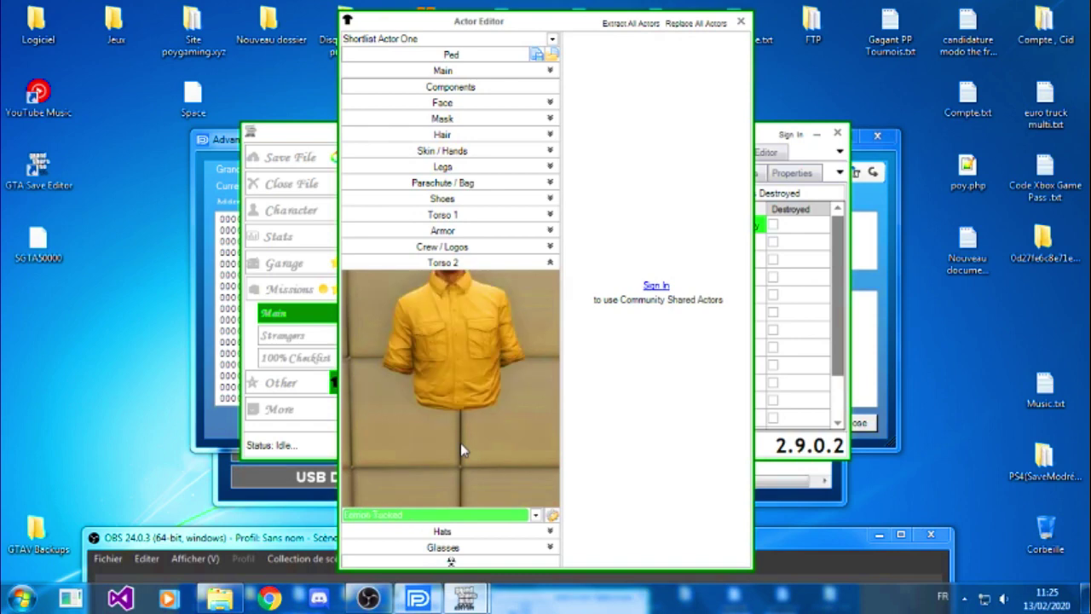
pyautogui.scroll(-4, 461, 450)
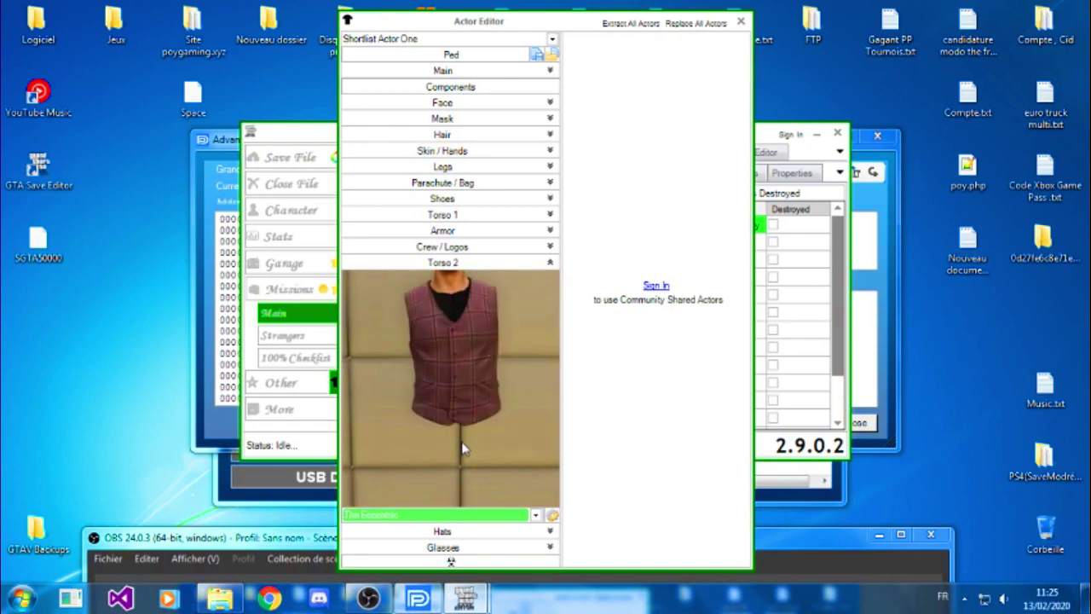
# Try the Torso 2 choices The Alligator, Charcoal Pinstripe Double Suit and Checkerboard Vest 7 on Shortlist Actor One.
pyautogui.scroll(-4, 462, 450)
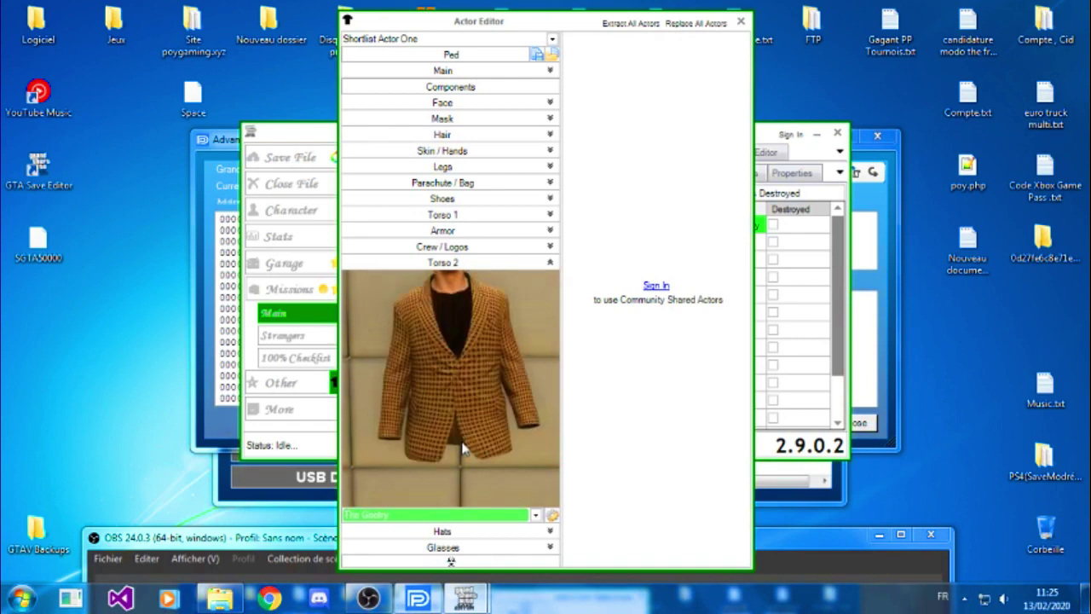
pyautogui.scroll(-4, 461, 450)
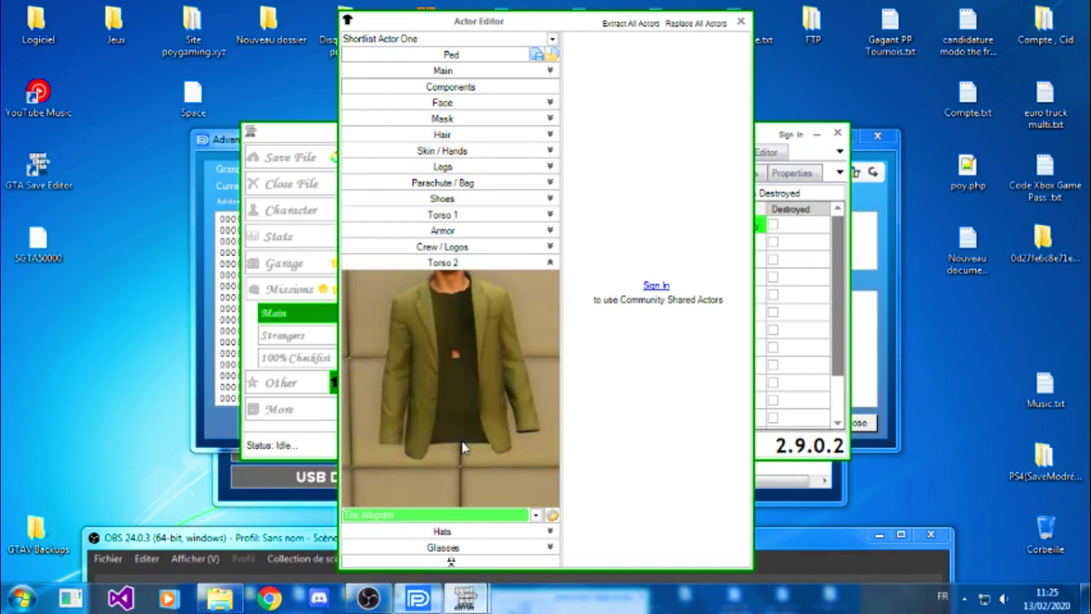
pyautogui.scroll(-4, 461, 450)
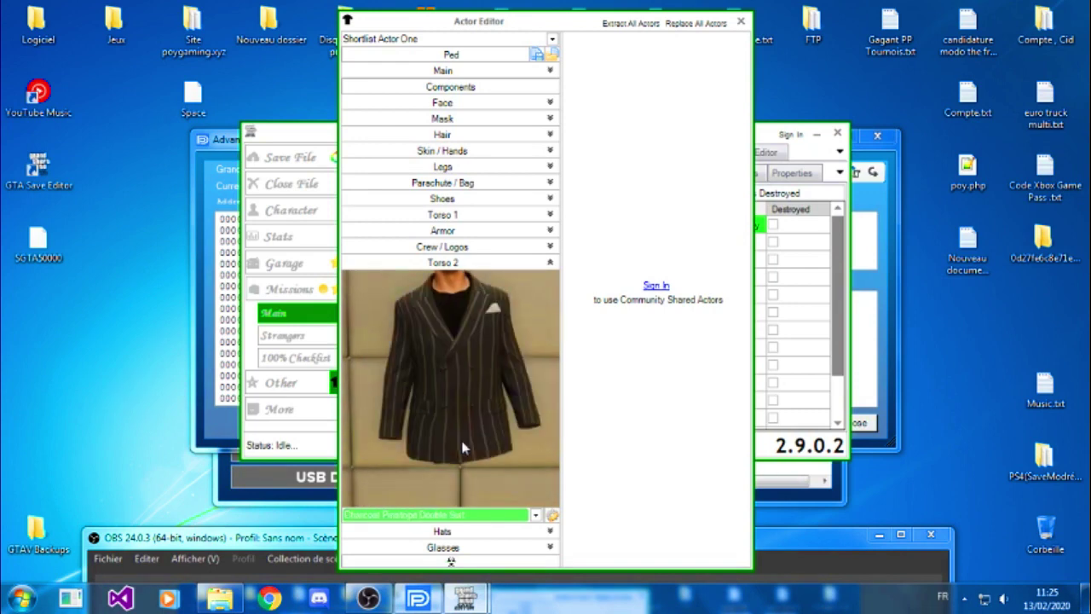
pyautogui.scroll(-4, 461, 448)
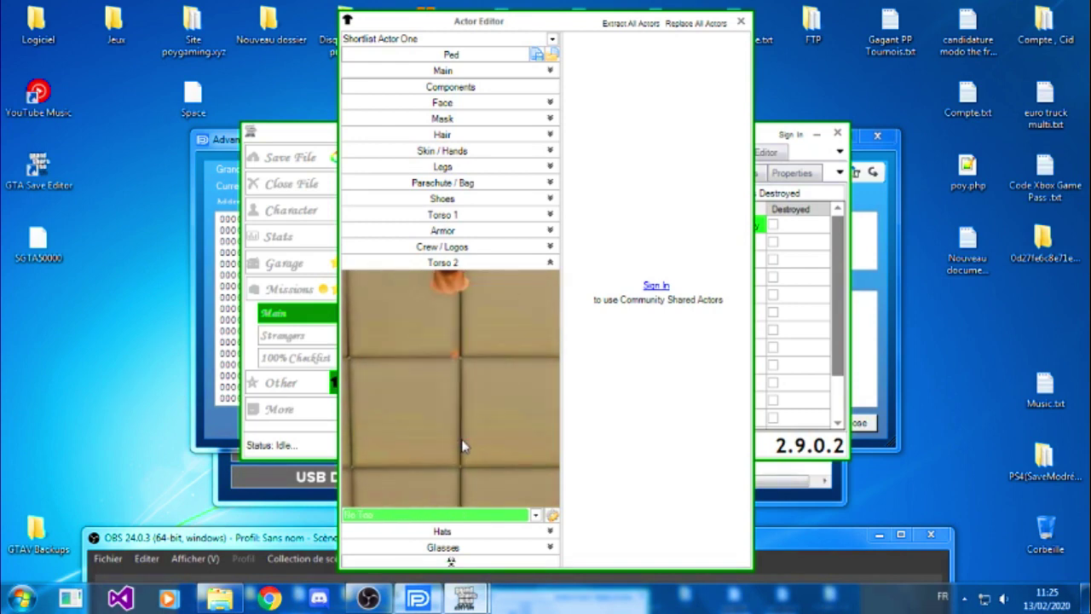
pyautogui.scroll(-1, 461, 445)
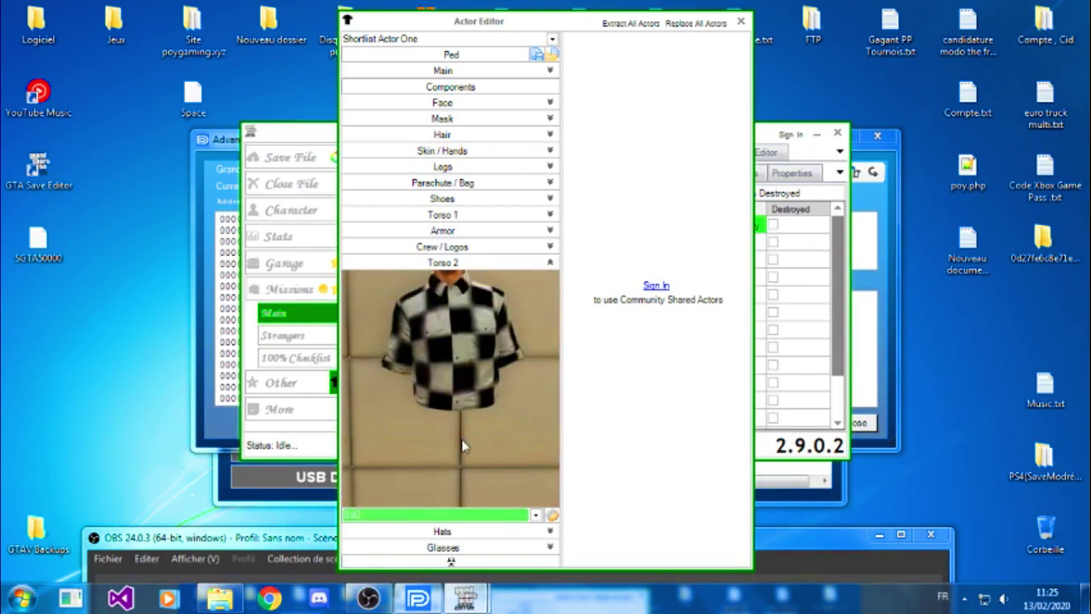
pyautogui.scroll(-3, 463, 445)
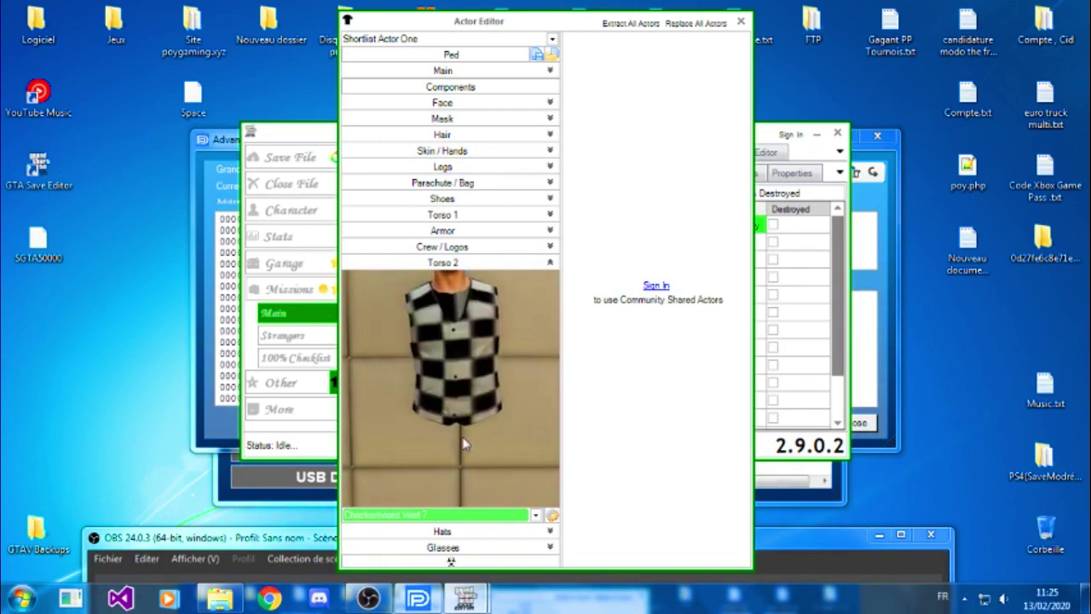
# Move past Cupcake Polo Shirt and Black Hoodie and set Torso 2 to a black-and-white checkered blazer around option 0 32.
pyautogui.scroll(-4, 463, 444)
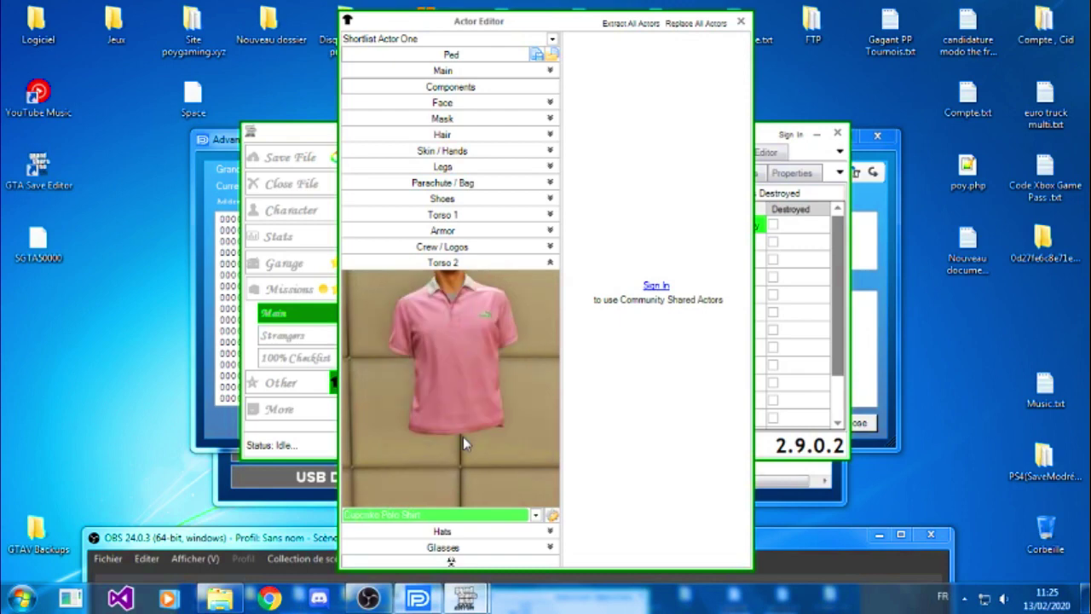
pyautogui.scroll(-4, 463, 444)
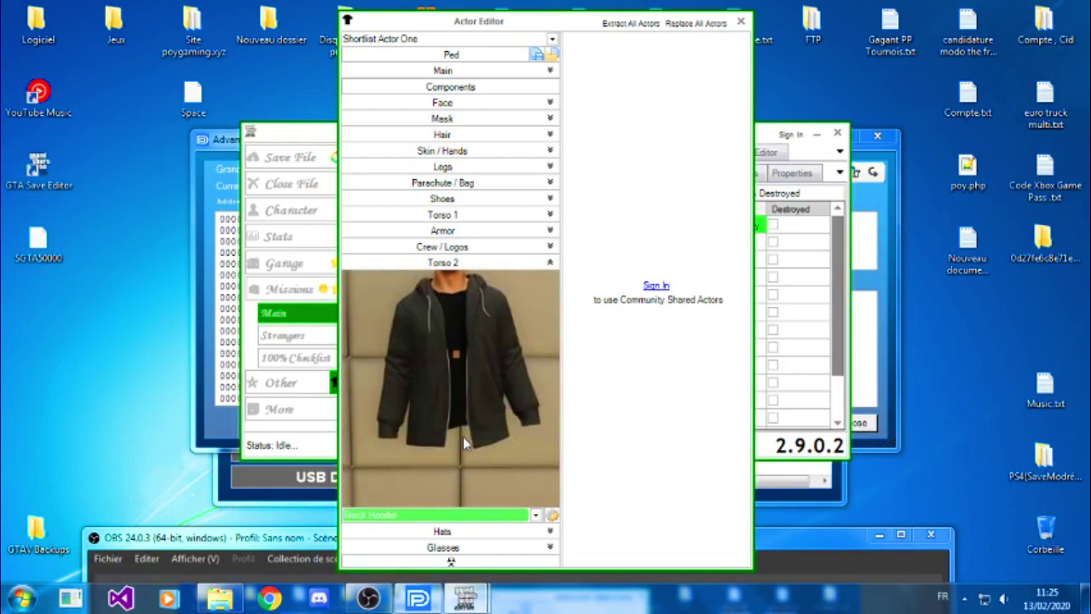
pyautogui.scroll(-4, 463, 443)
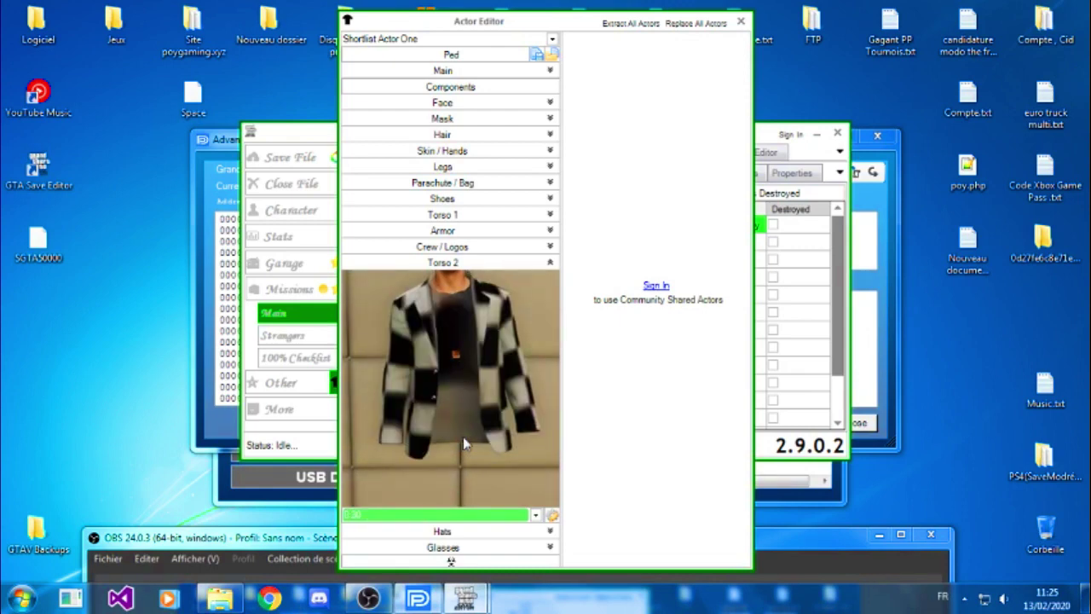
pyautogui.scroll(-3, 463, 440)
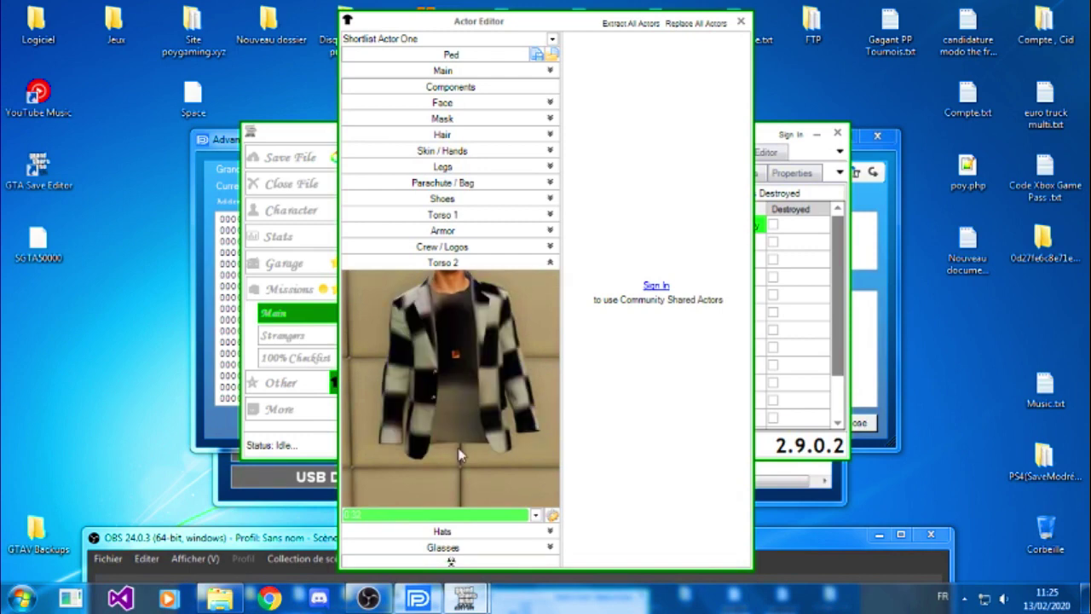
pyautogui.scroll(-1, 458, 454)
# Try Hats choices other than the Space Ranger Helmet on Shortlist Actor One, including a khaki cap.
pyautogui.click(446, 531)
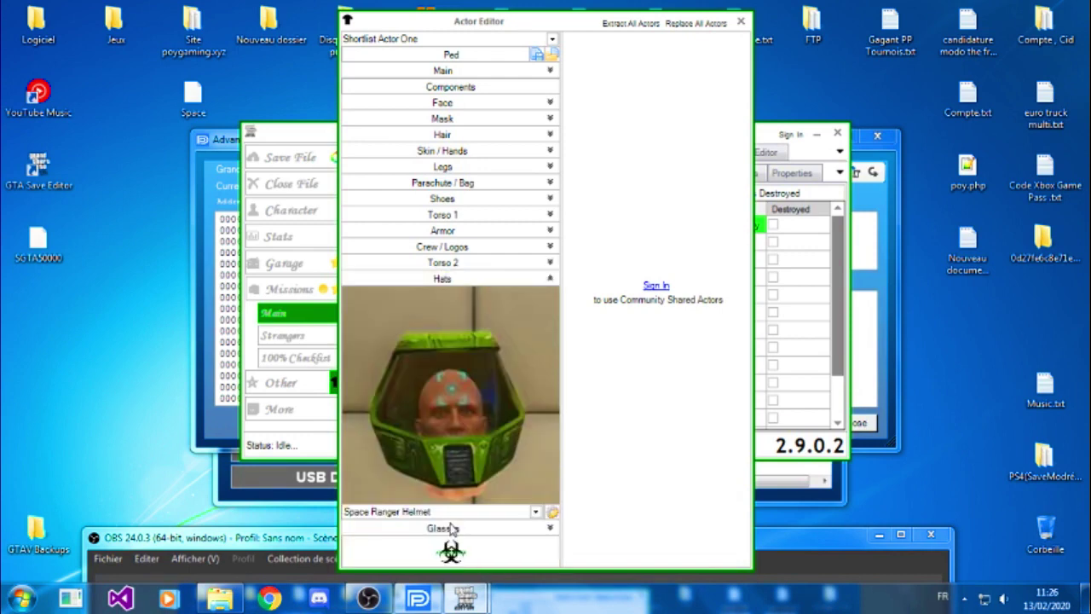
pyautogui.click(456, 514)
pyautogui.click(456, 514)
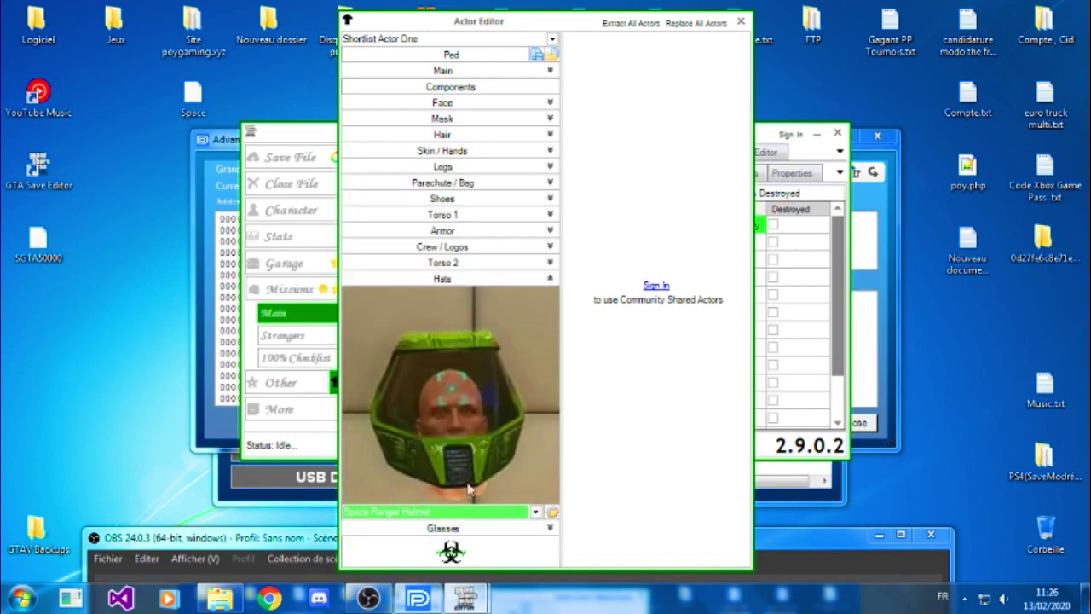
pyautogui.scroll(-3, 467, 488)
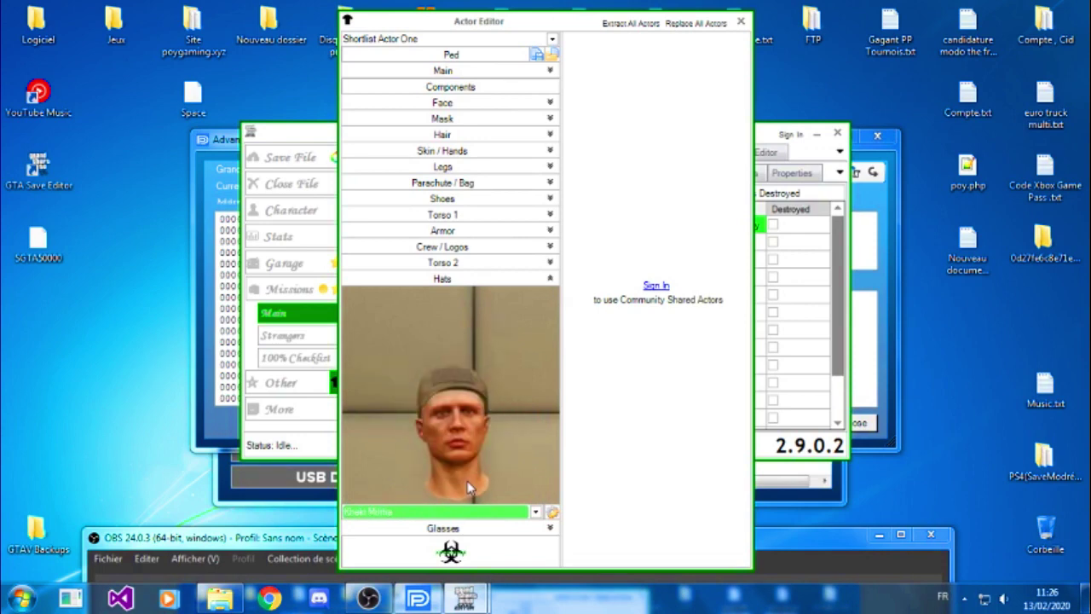
pyautogui.scroll(3, 467, 489)
# Set the Glasses of Shortlist Actor One to Checkerboard Wraparounds.
pyautogui.click(450, 530)
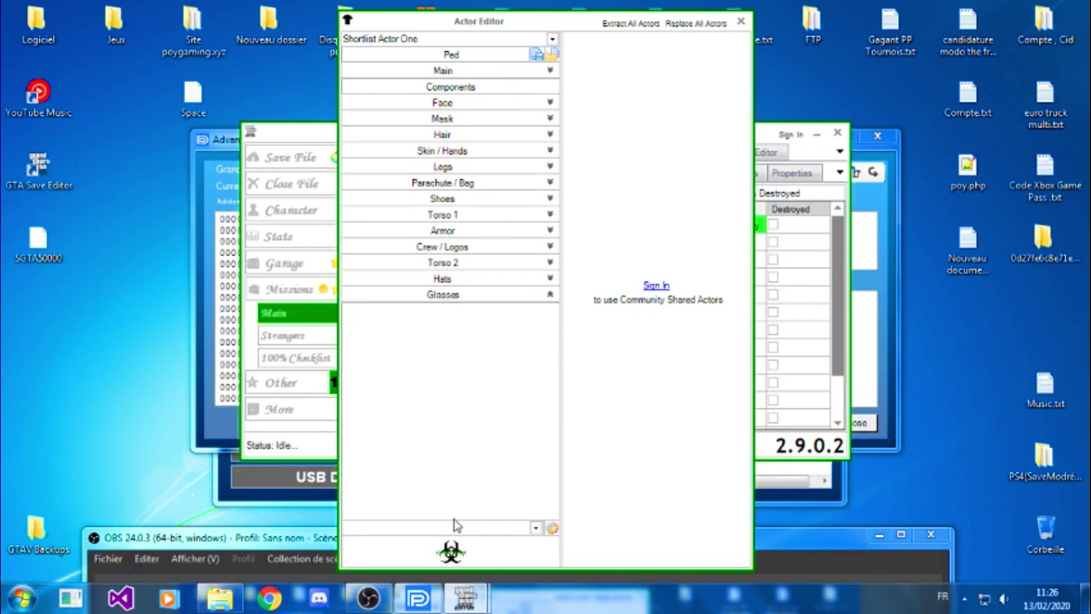
pyautogui.click(455, 526)
pyautogui.click(454, 529)
pyautogui.click(456, 528)
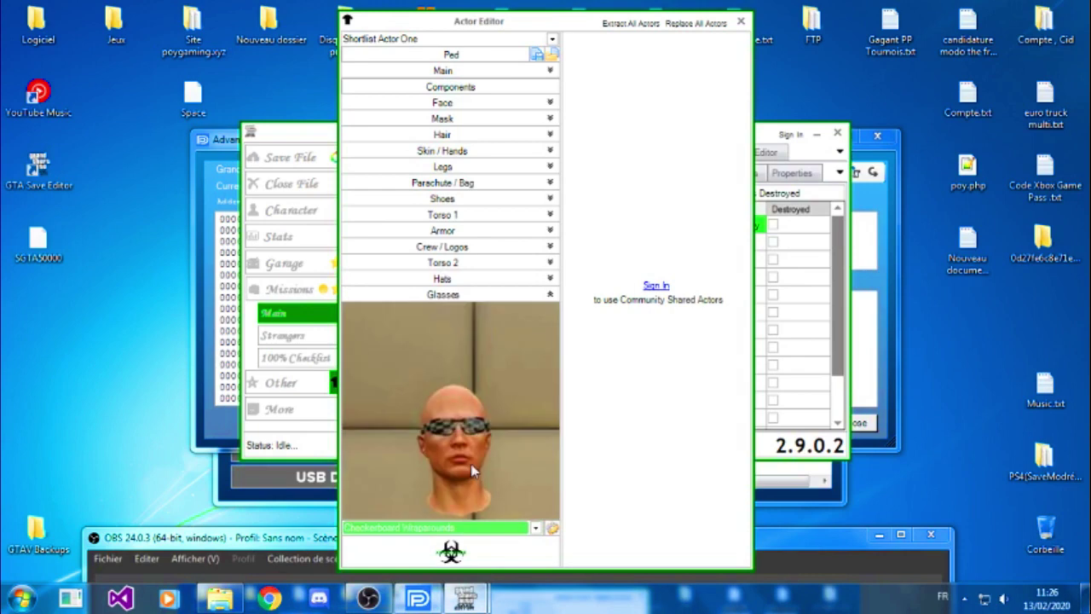
pyautogui.scroll(-3, 471, 464)
# Switch to Shortlist Actor Two and set the Mask to Penguin.
pyautogui.click(492, 40)
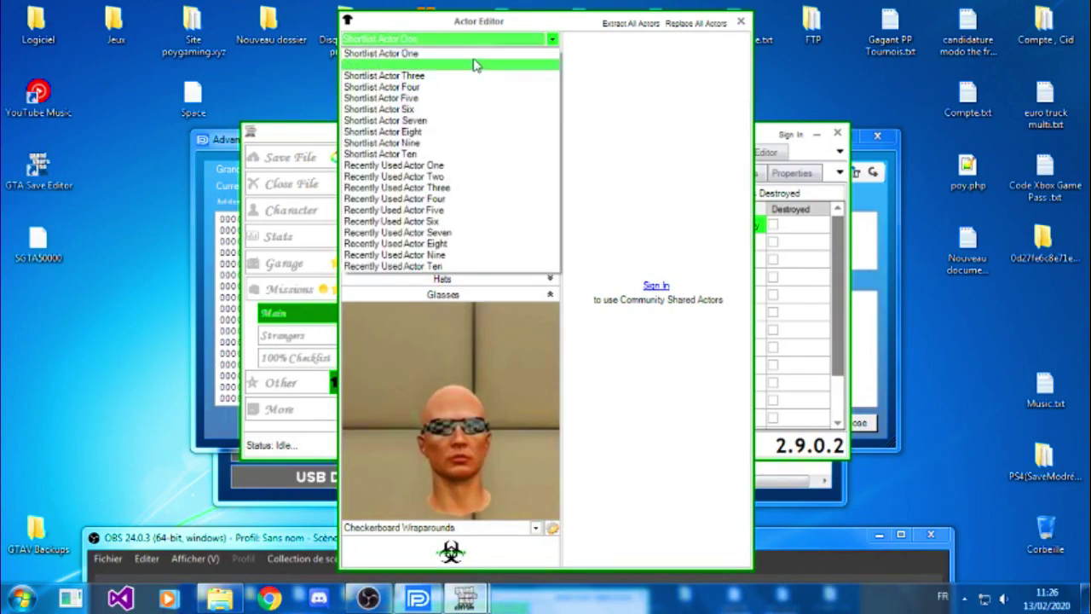
pyautogui.click(474, 63)
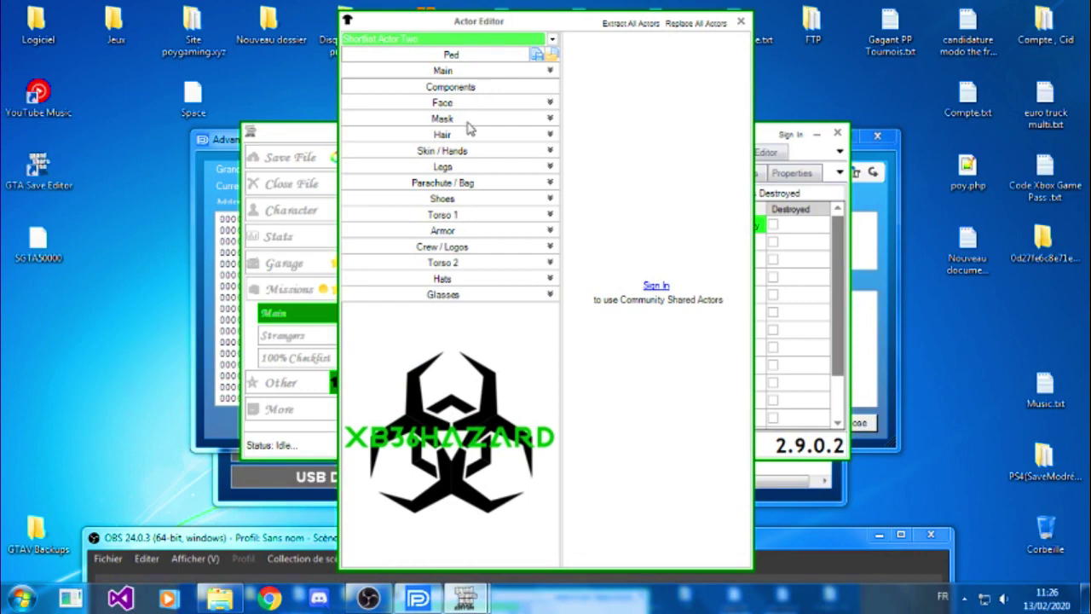
pyautogui.click(467, 120)
pyautogui.click(486, 348)
pyautogui.scroll(-18, 486, 293)
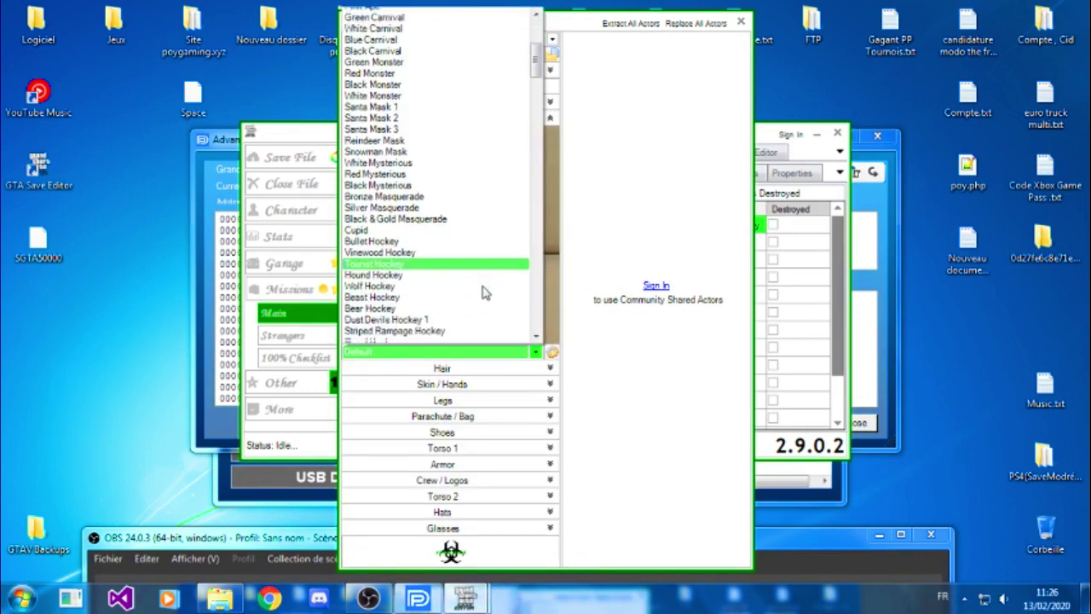
pyautogui.scroll(-11, 475, 213)
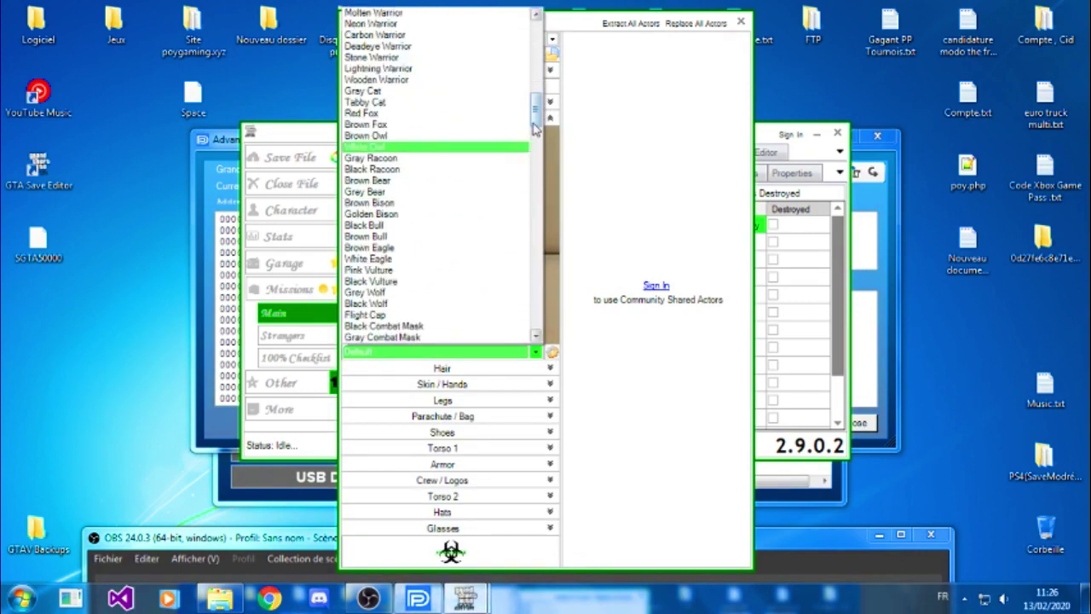
pyautogui.scroll(-2, 532, 150)
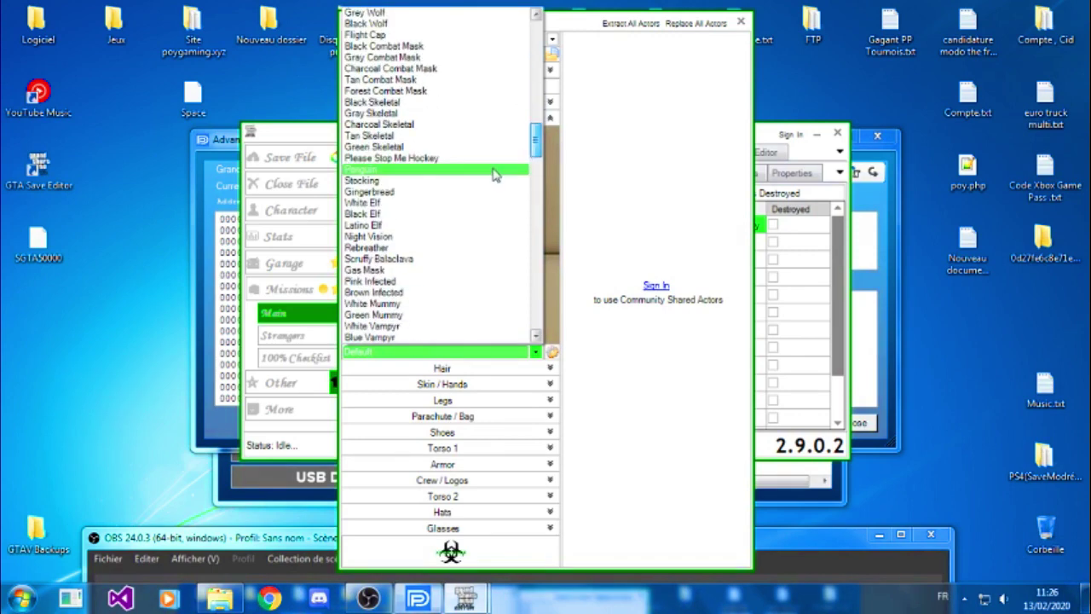
pyautogui.click(496, 168)
# Examine Shortlist Actor Two's current components, including Legs, Skin / Hands, Armor, Crew / Logos, Torso 2, Shoes and Parachute / Bag.
pyautogui.click(464, 401)
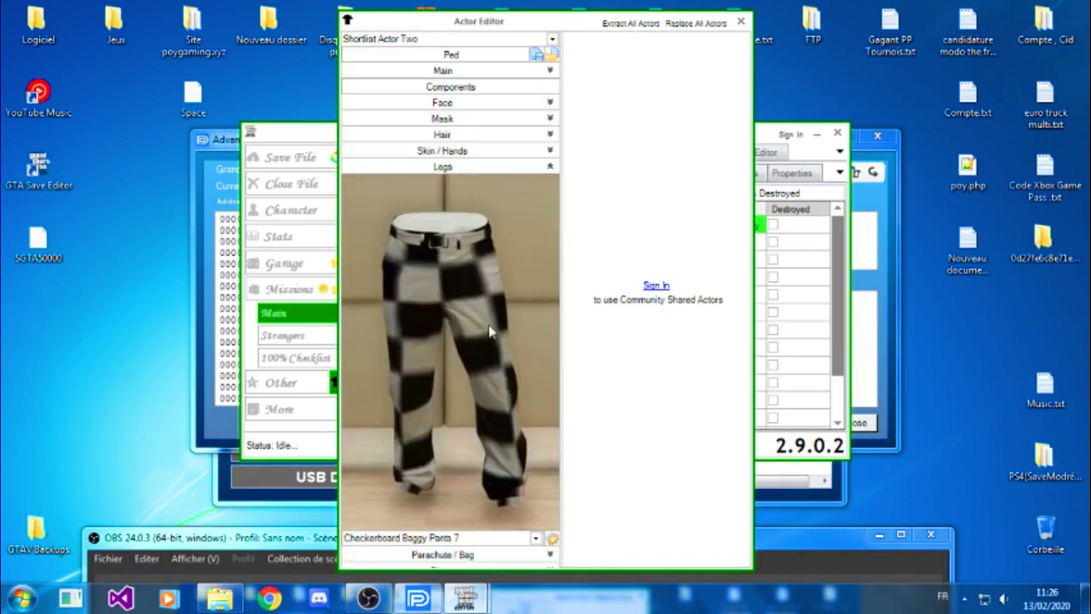
pyautogui.click(491, 153)
pyautogui.click(452, 484)
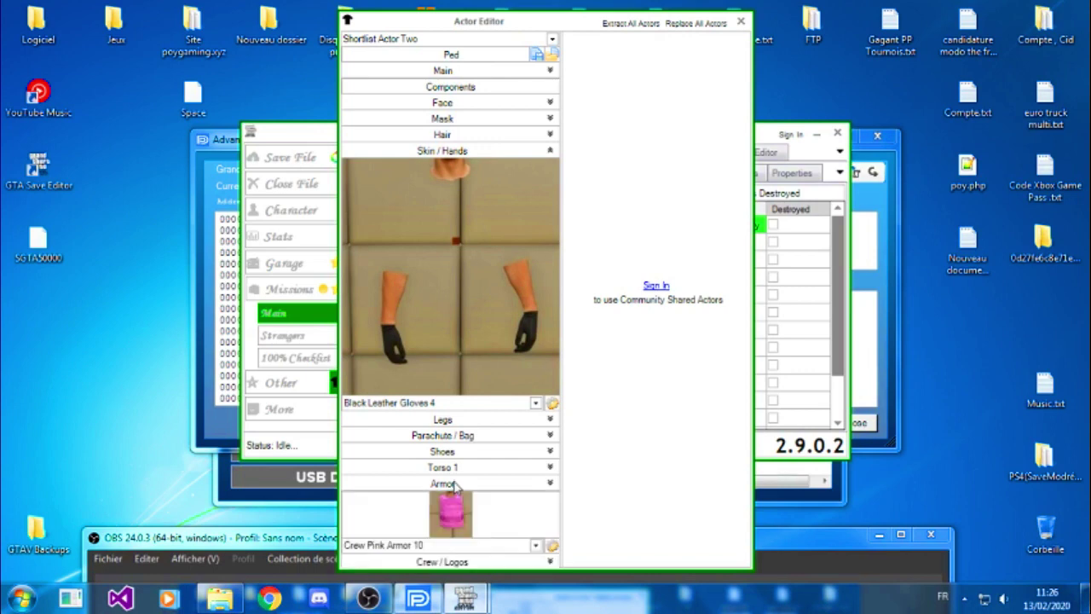
pyautogui.click(456, 501)
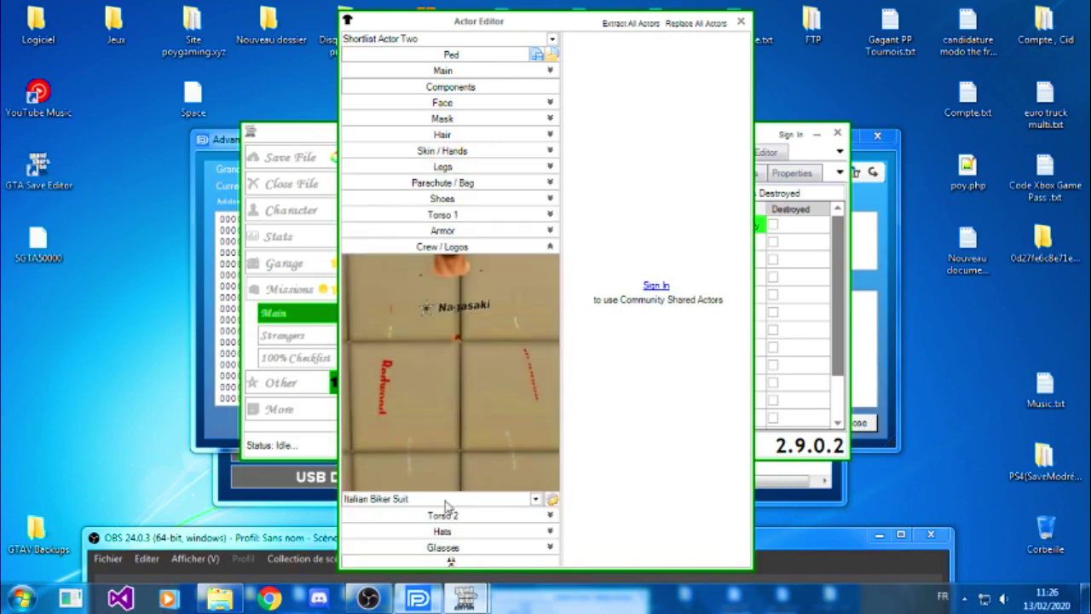
pyautogui.click(446, 518)
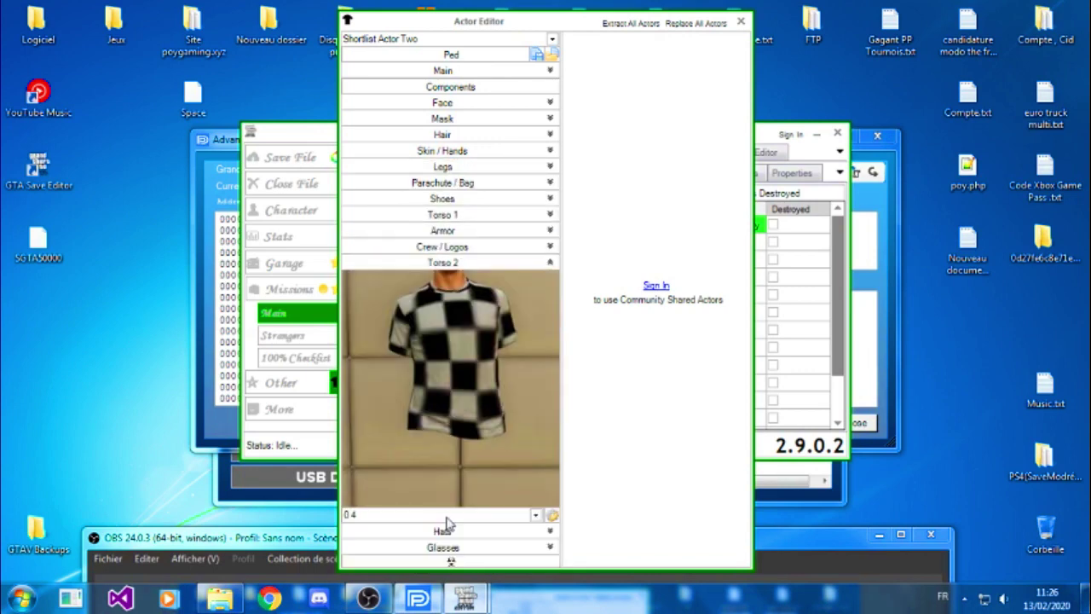
pyautogui.click(480, 217)
pyautogui.click(484, 197)
pyautogui.click(487, 185)
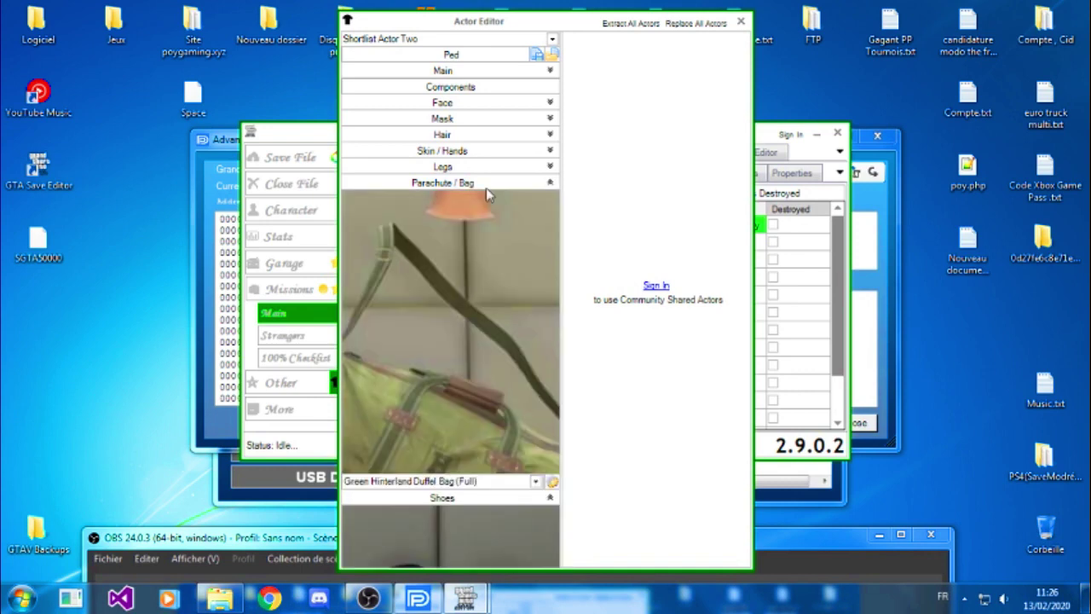
pyautogui.click(484, 189)
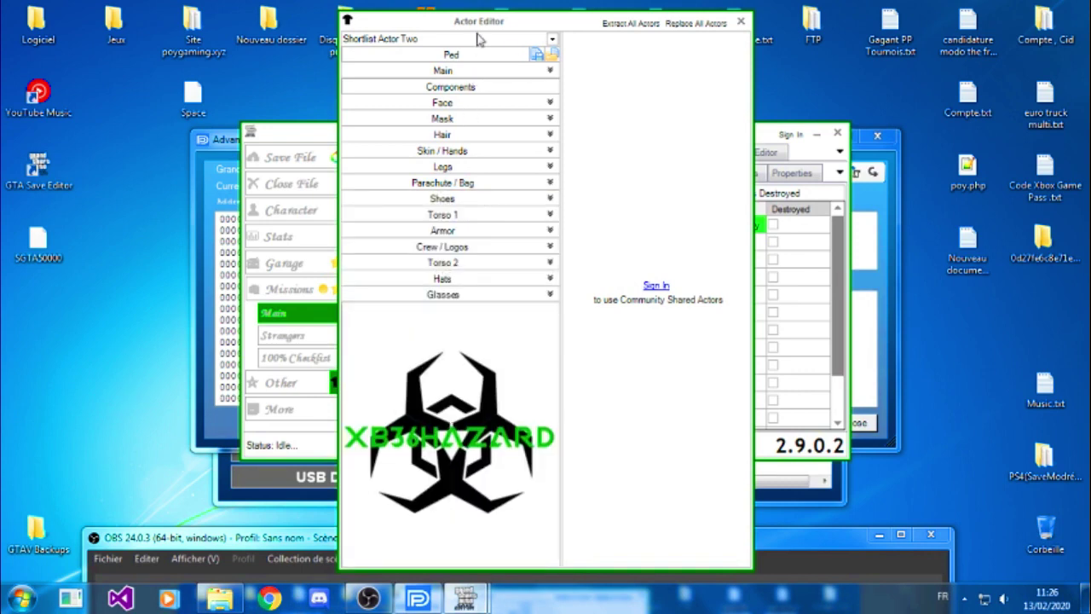
pyautogui.click(450, 150)
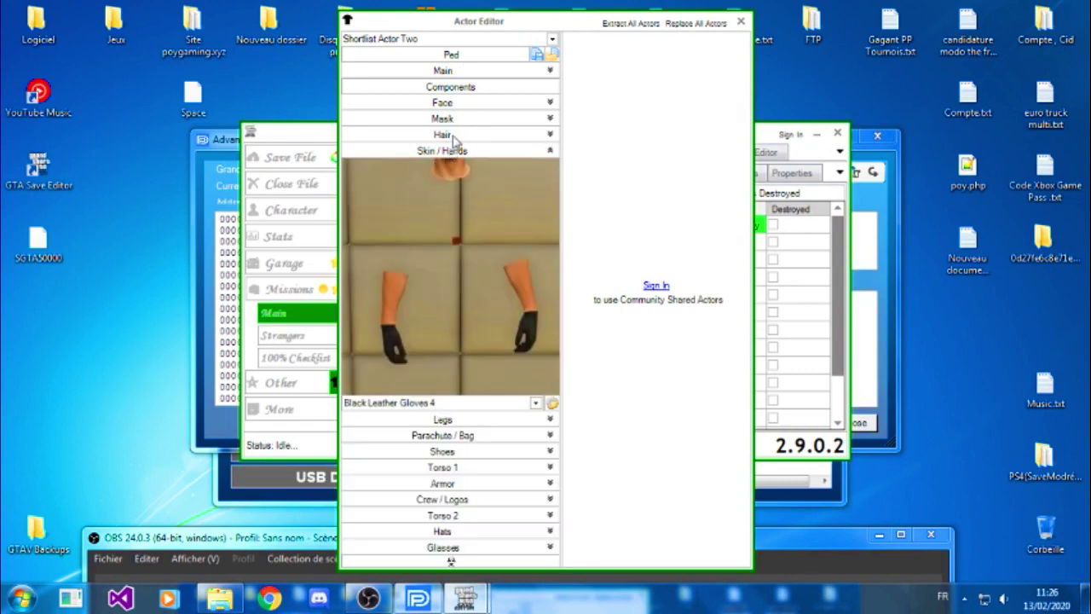
pyautogui.click(455, 138)
# Try Legs choices on Shortlist Actor Two, including Off-White Cargo, Green Boards and Santa Pants.
pyautogui.click(440, 404)
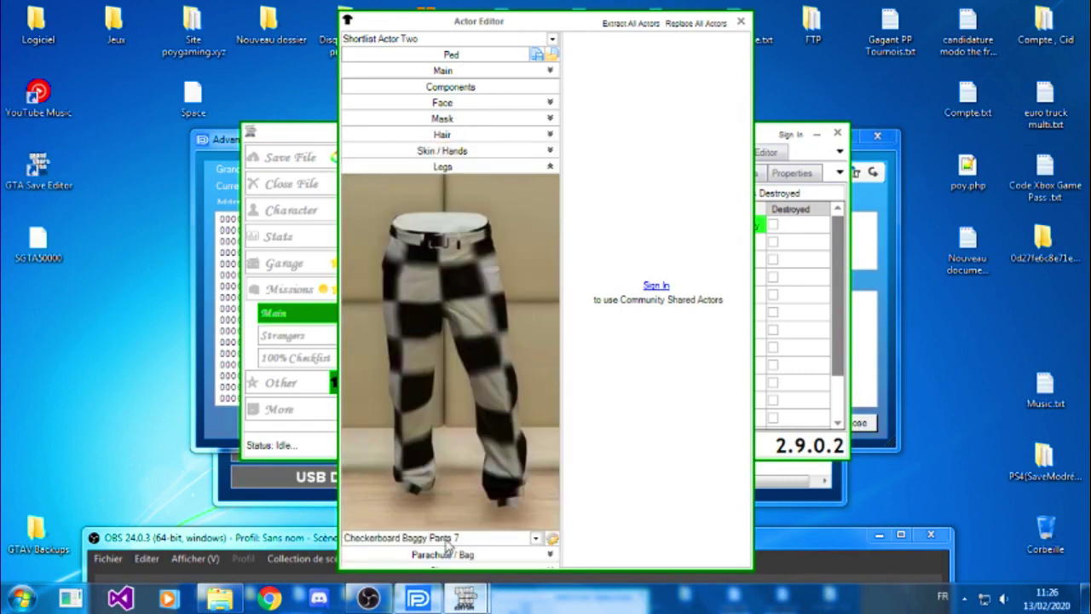
pyautogui.click(450, 538)
pyautogui.click(456, 422)
pyautogui.scroll(-10, 458, 393)
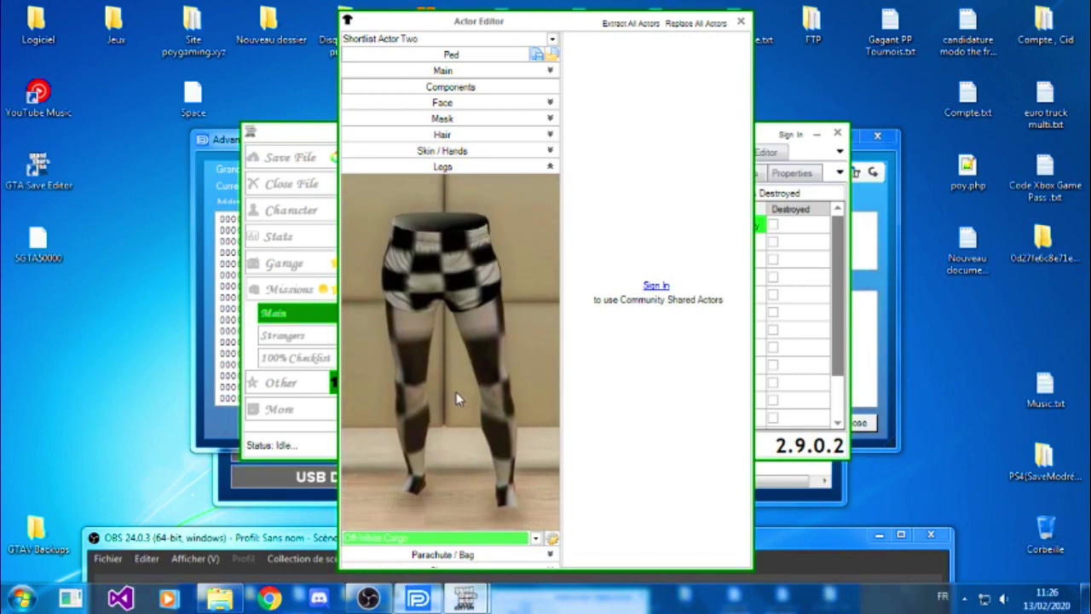
pyautogui.scroll(-4, 454, 382)
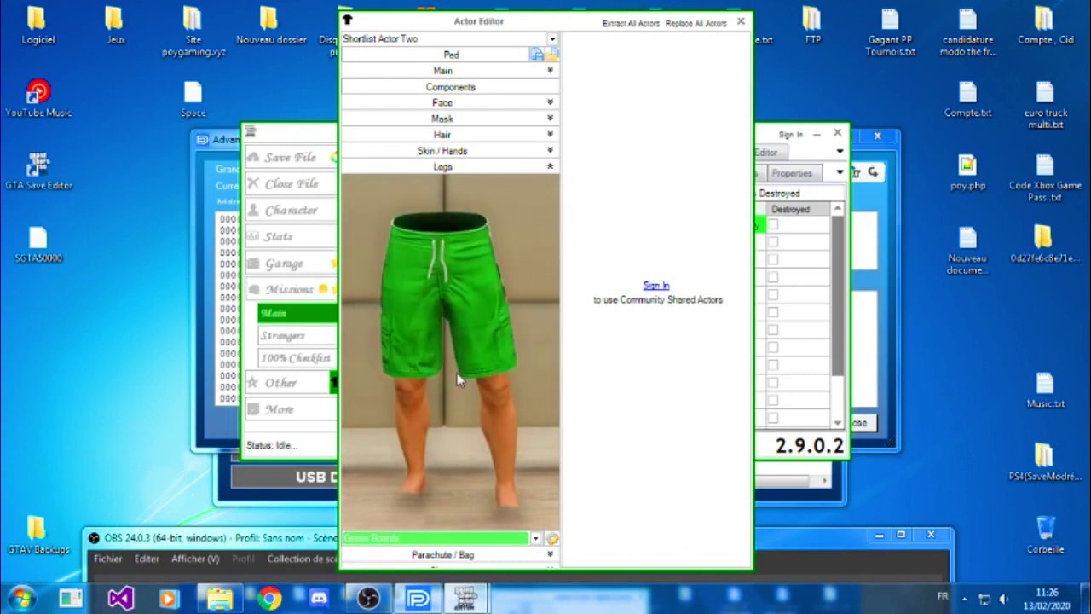
pyautogui.scroll(-5, 458, 379)
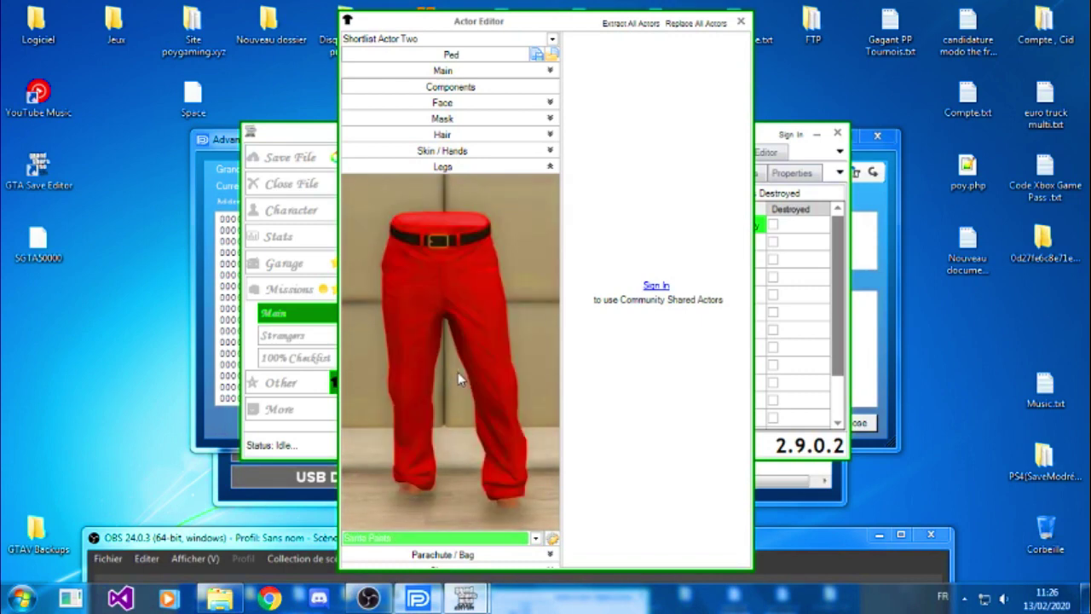
# Go past The Victorious, Light Gray Slim Fit and The Heavy Tundra and set Shortlist Actor Two's Legs to The Game.
pyautogui.scroll(-5, 460, 372)
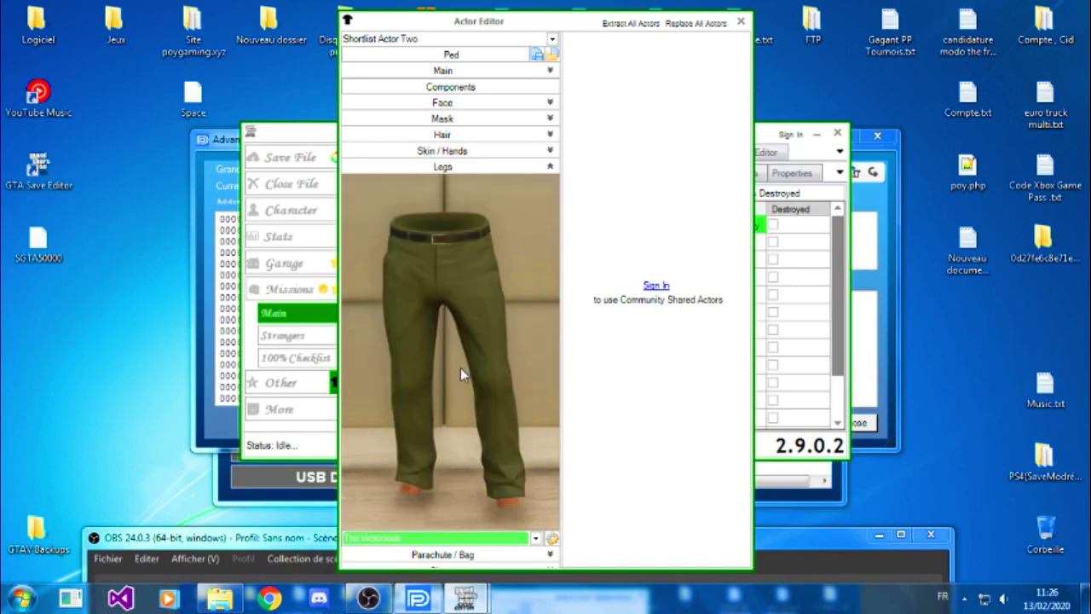
pyautogui.scroll(-5, 462, 367)
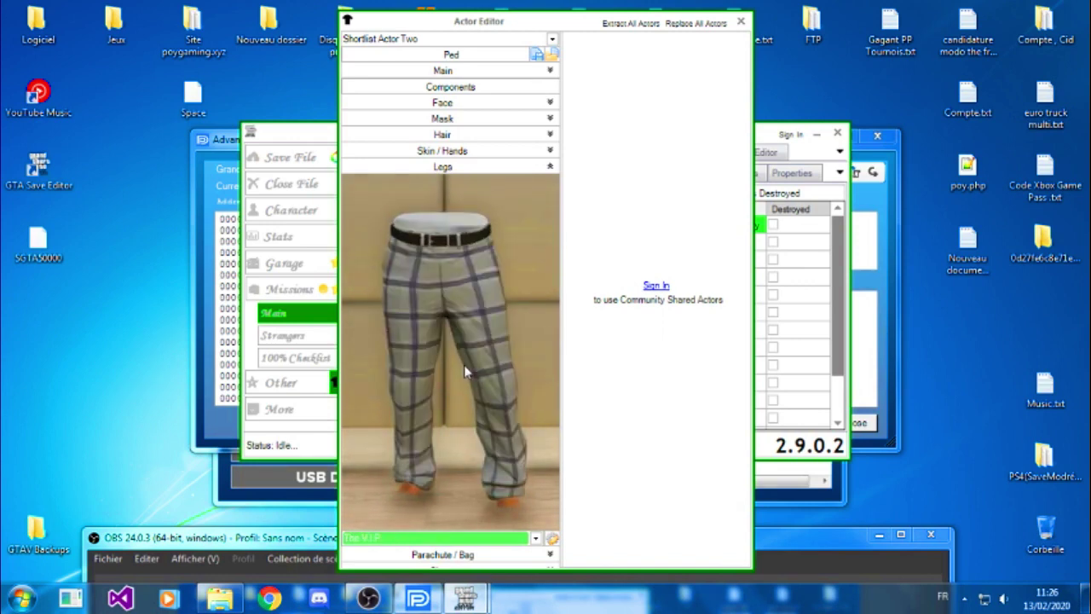
pyautogui.scroll(-5, 466, 369)
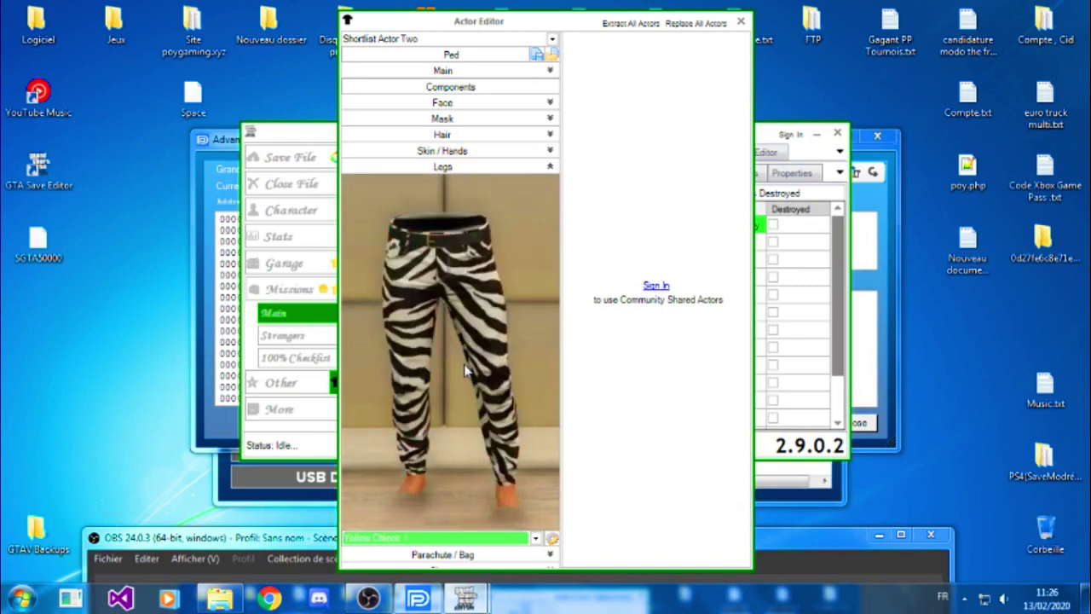
pyautogui.scroll(-4, 464, 364)
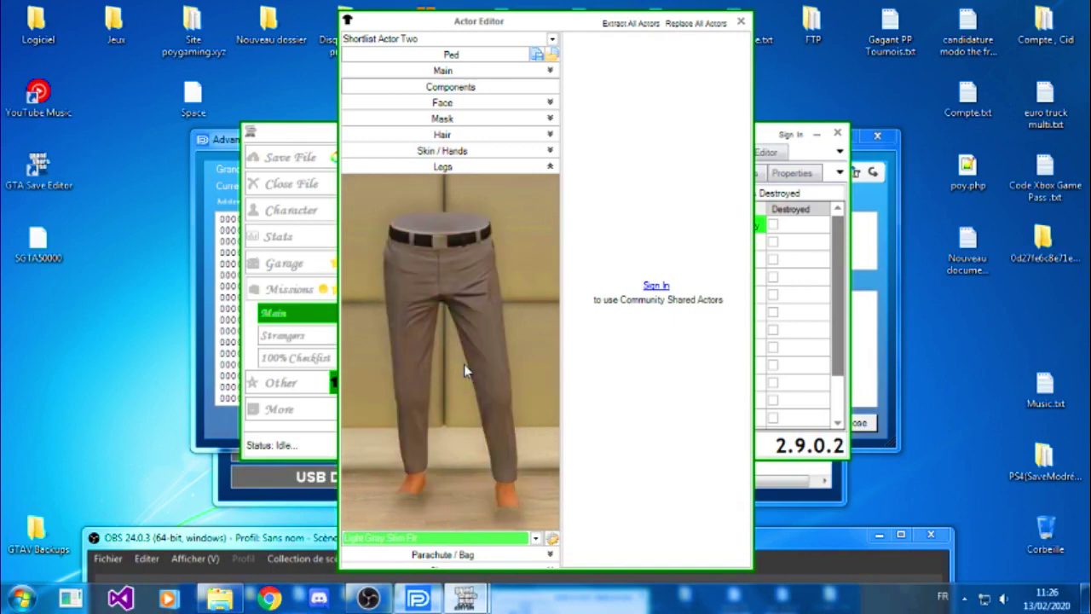
pyautogui.scroll(-4, 464, 364)
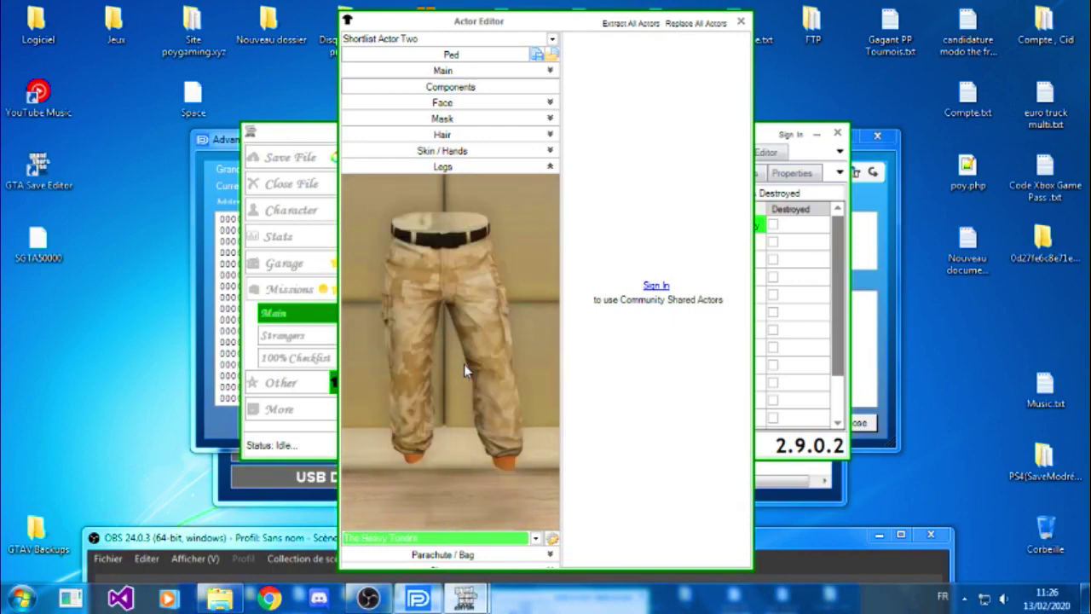
pyautogui.scroll(-1, 458, 374)
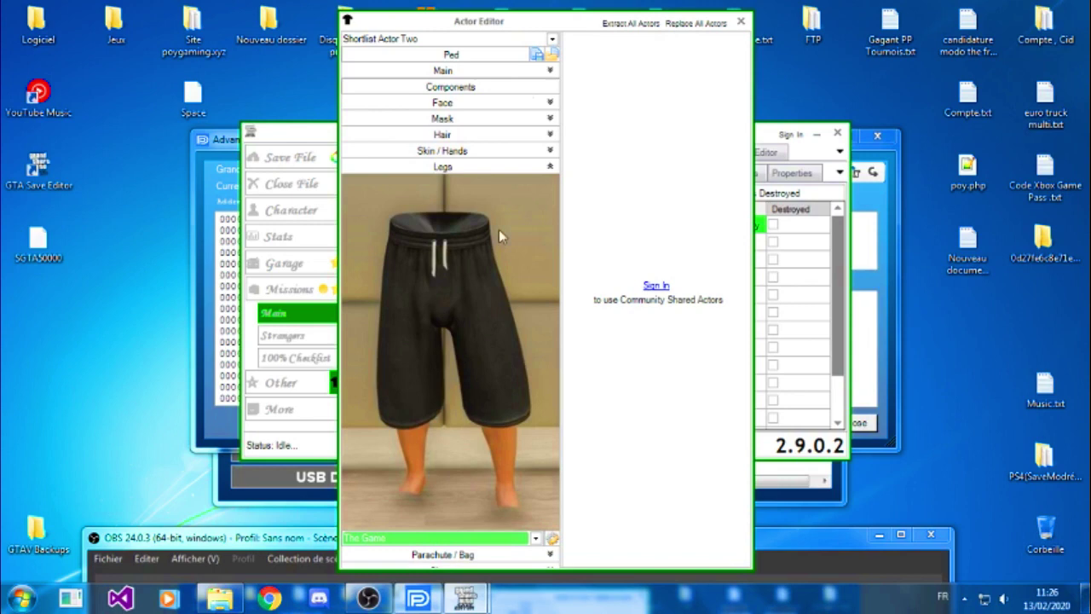
# Switch the edited actor to Shortlist Actor Six and on to Shortlist Actor One.
pyautogui.click(502, 39)
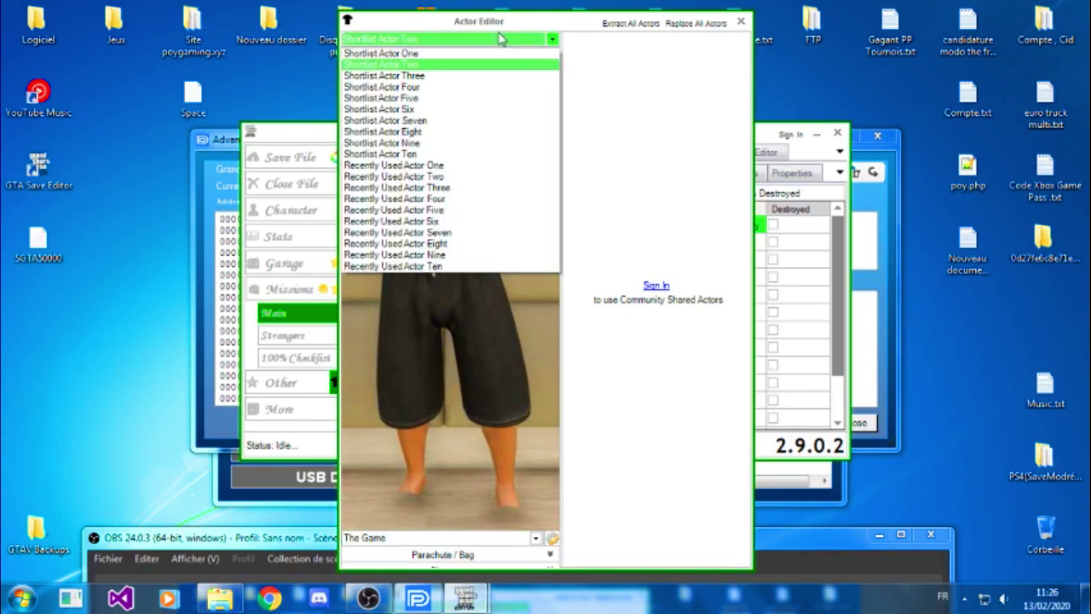
pyautogui.click(429, 65)
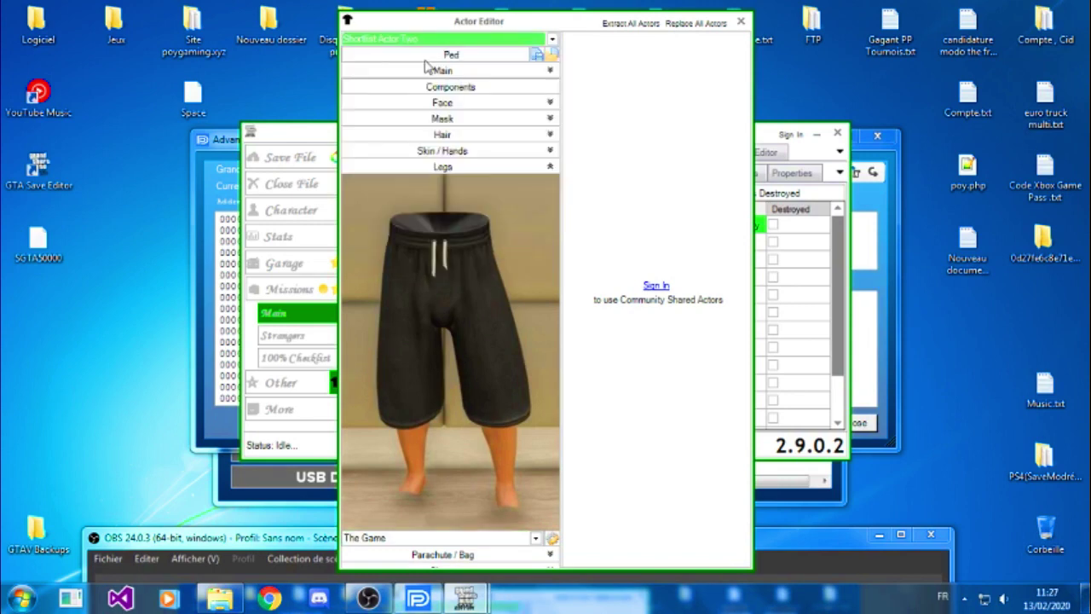
pyautogui.click(478, 40)
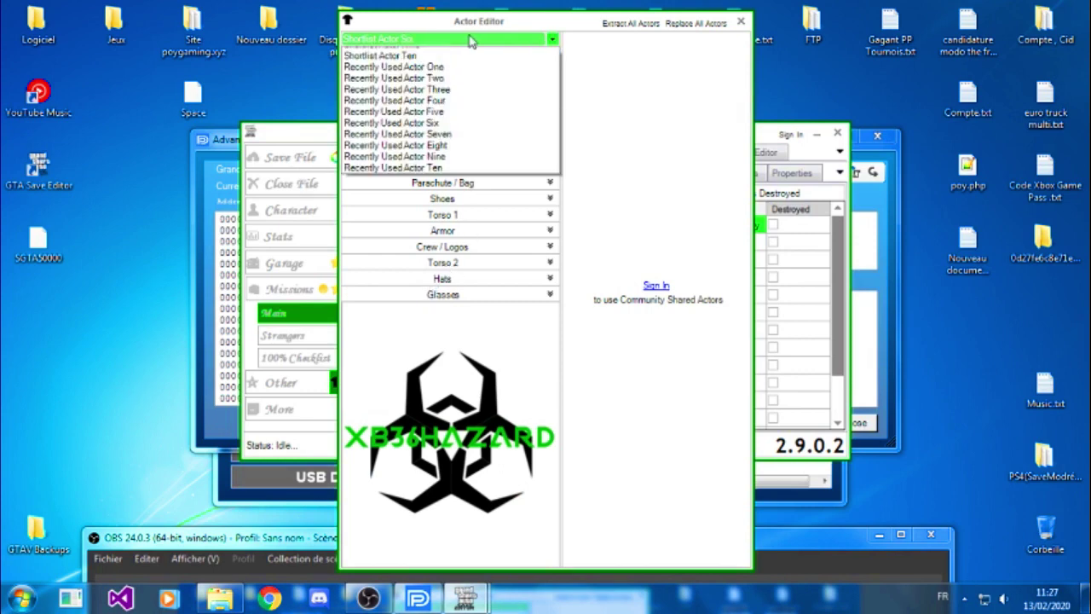
pyautogui.click(458, 57)
pyautogui.click(550, 278)
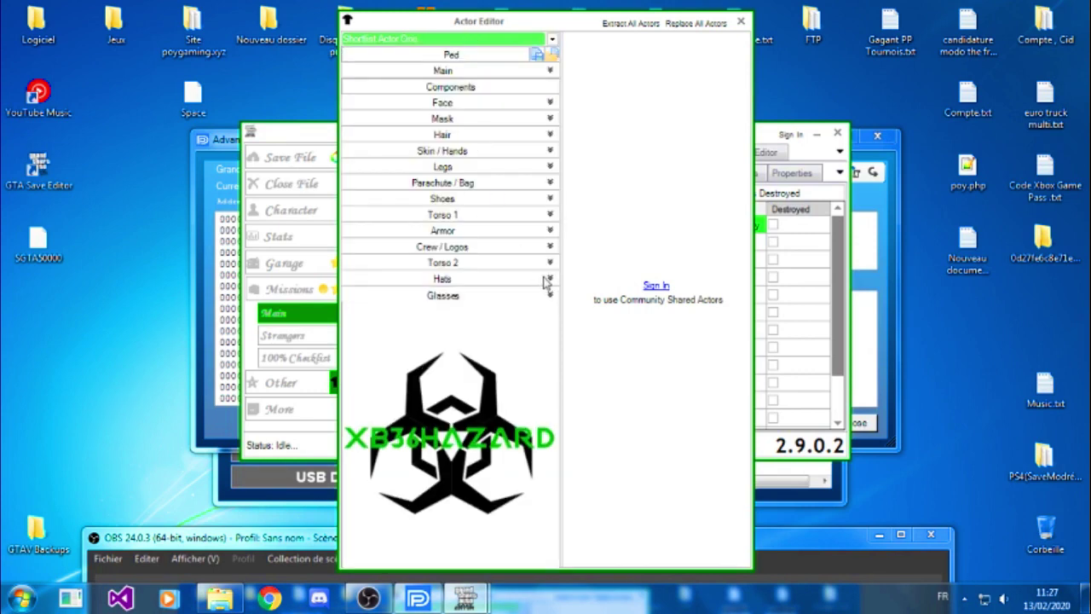
pyautogui.click(550, 278)
# Return to Shortlist Actor Two and examine its Main settings for model and catalog type.
pyautogui.click(525, 40)
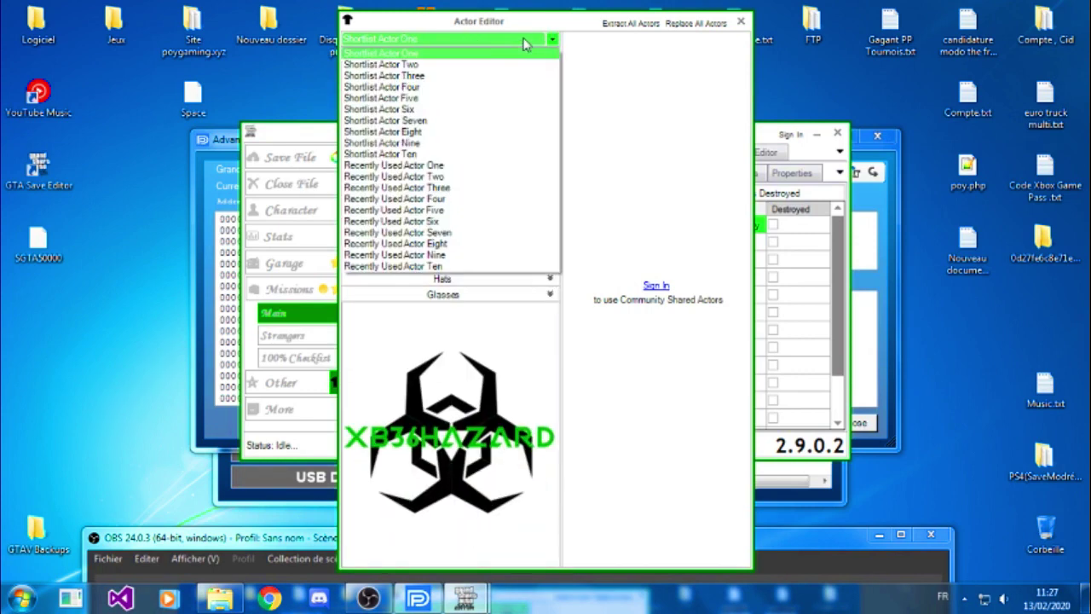
pyautogui.click(503, 66)
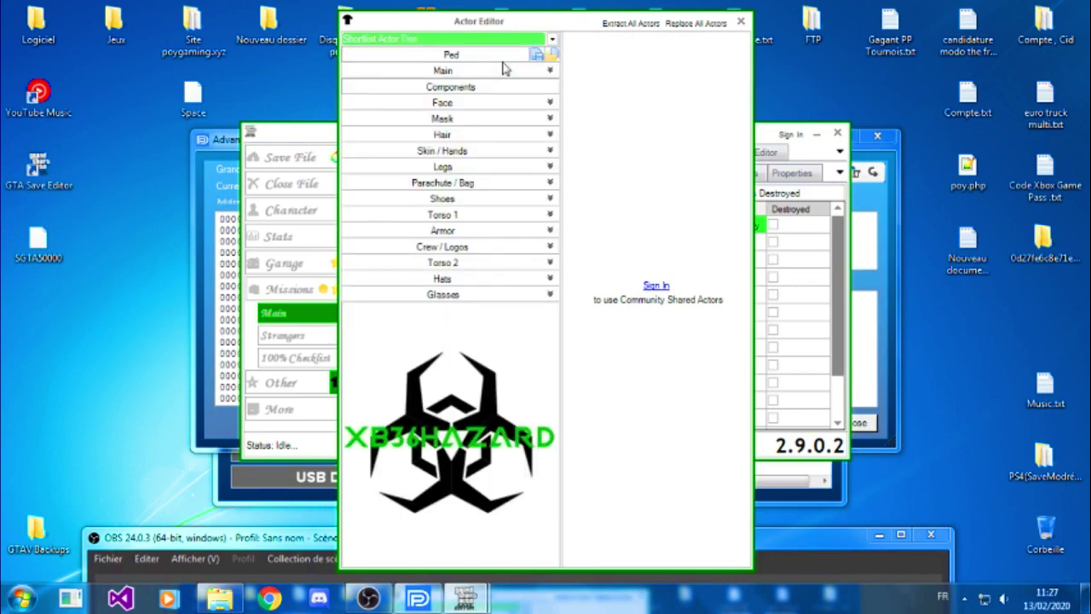
pyautogui.click(547, 71)
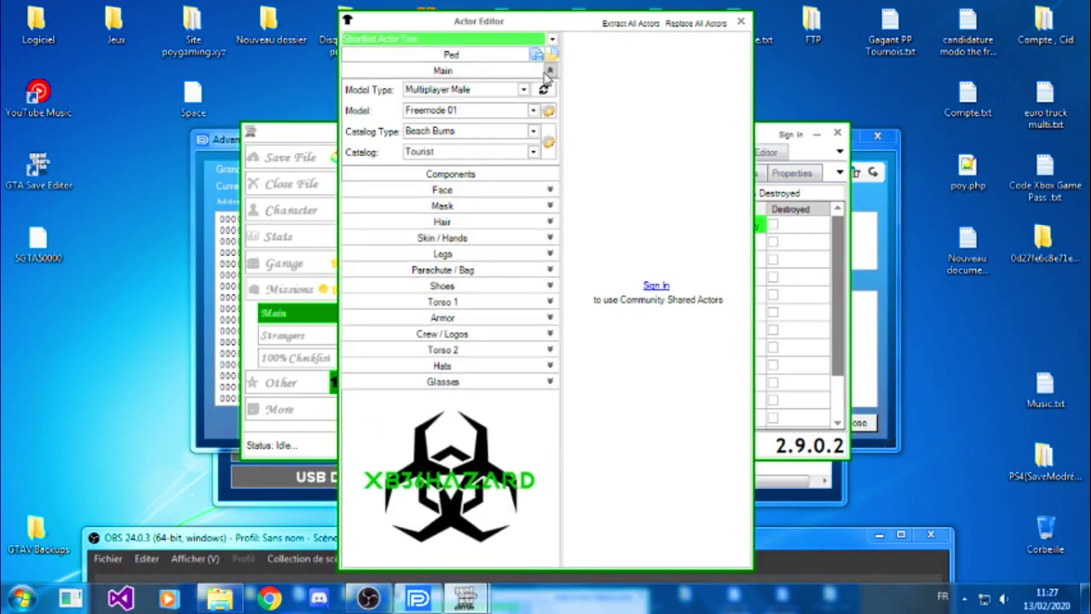
pyautogui.click(451, 132)
pyautogui.click(684, 116)
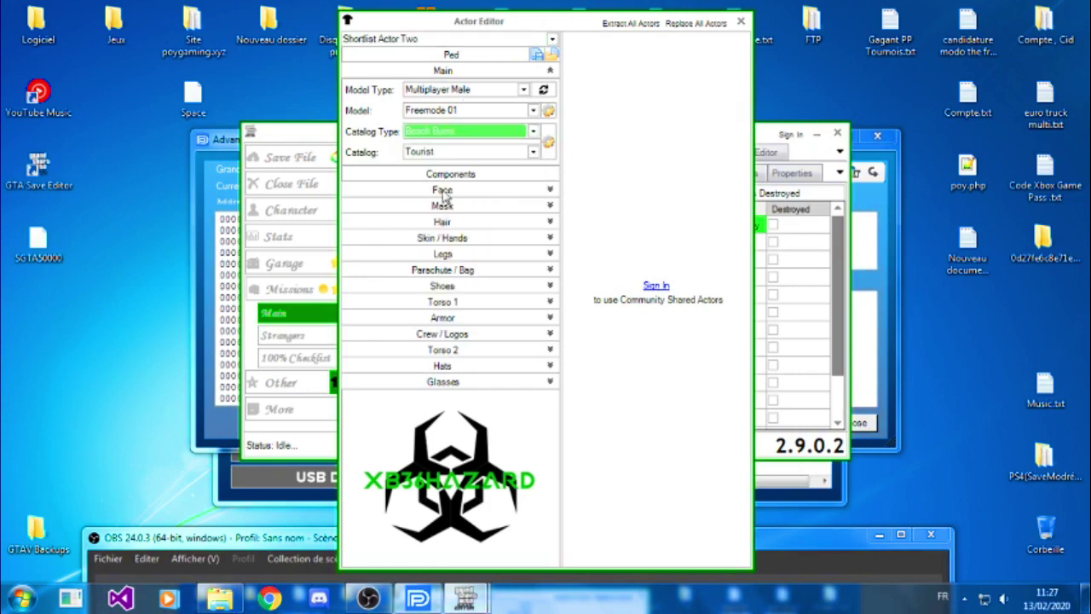
# Close the Actor Editor and save the modified Grand Theft Auto V save file.
pyautogui.click(448, 159)
pyautogui.click(447, 160)
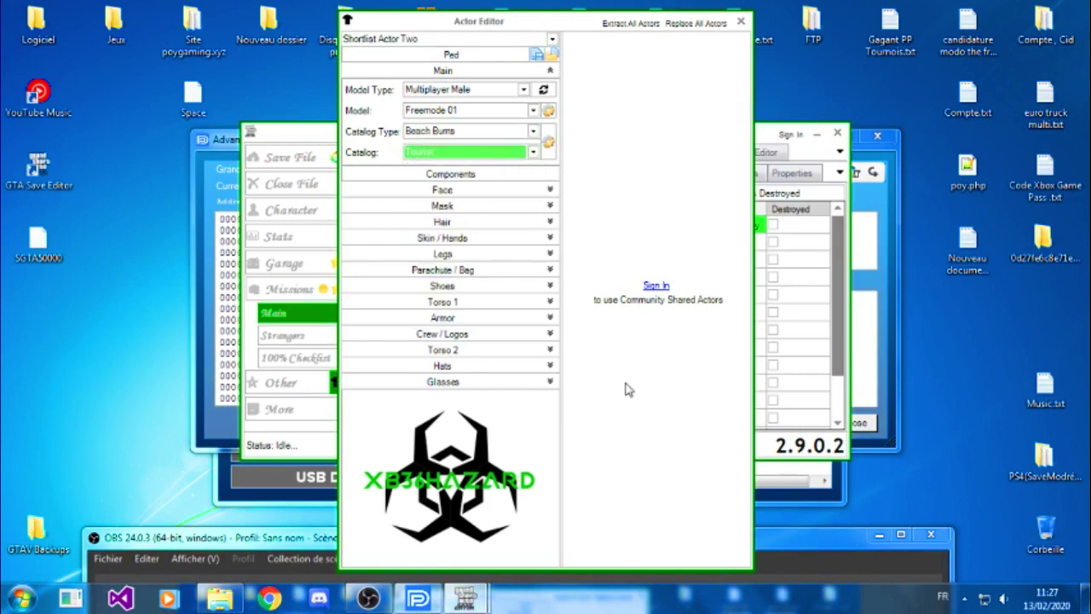
pyautogui.click(741, 20)
pyautogui.click(288, 158)
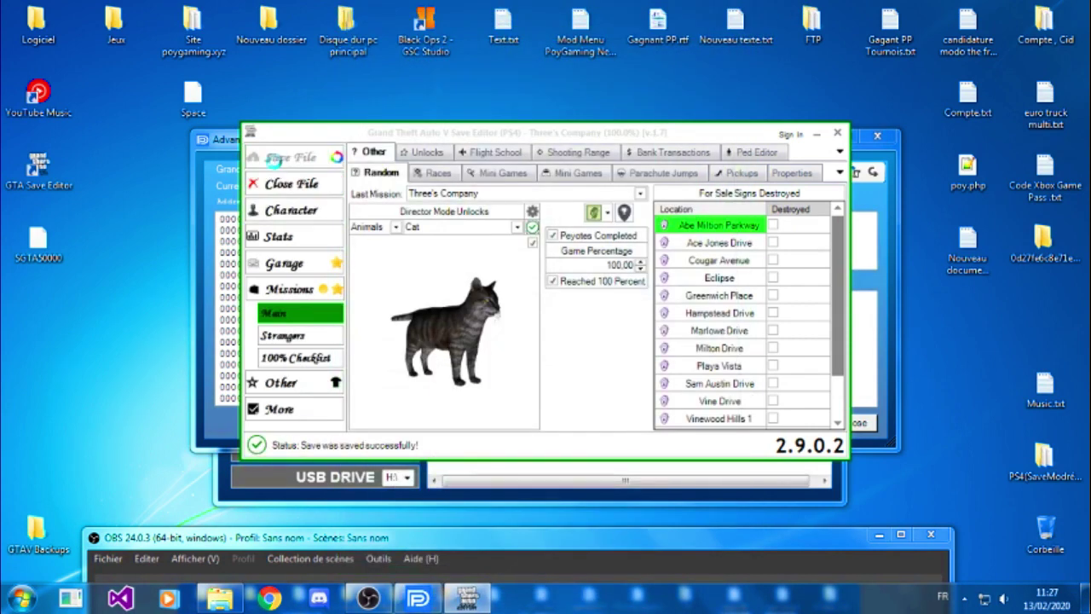
pyautogui.click(612, 354)
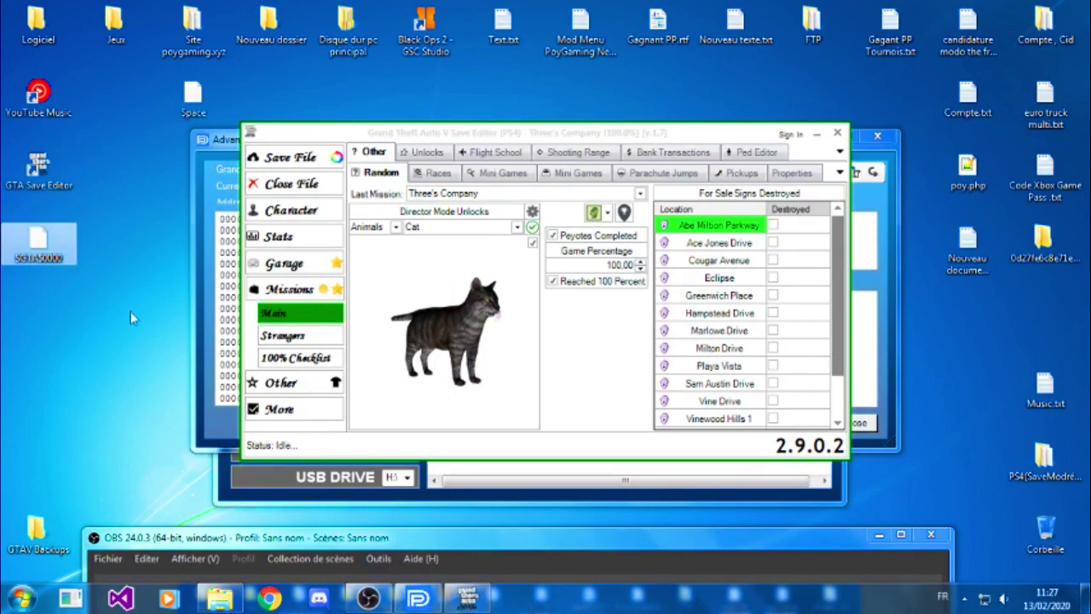
pyautogui.moveTo(481, 552); pyautogui.dragTo(493, 16)
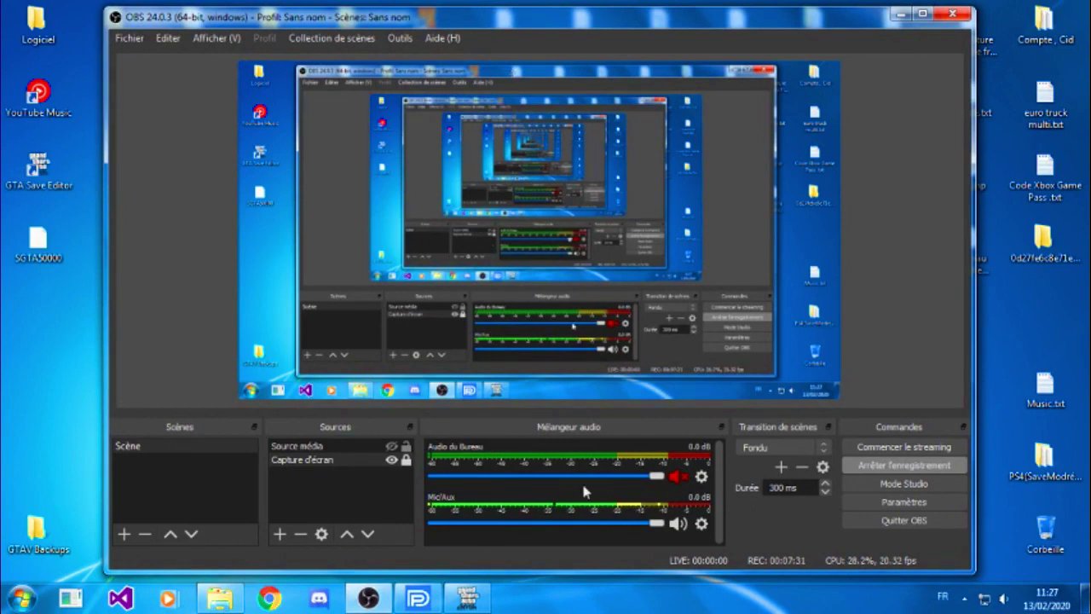
pyautogui.click(878, 467)
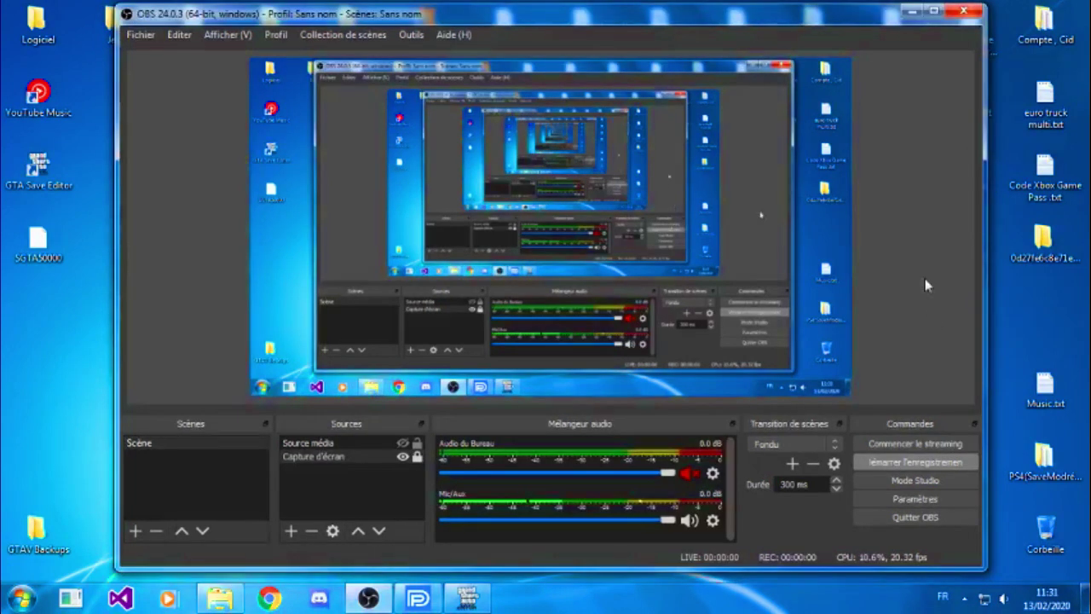
pyautogui.press('space')
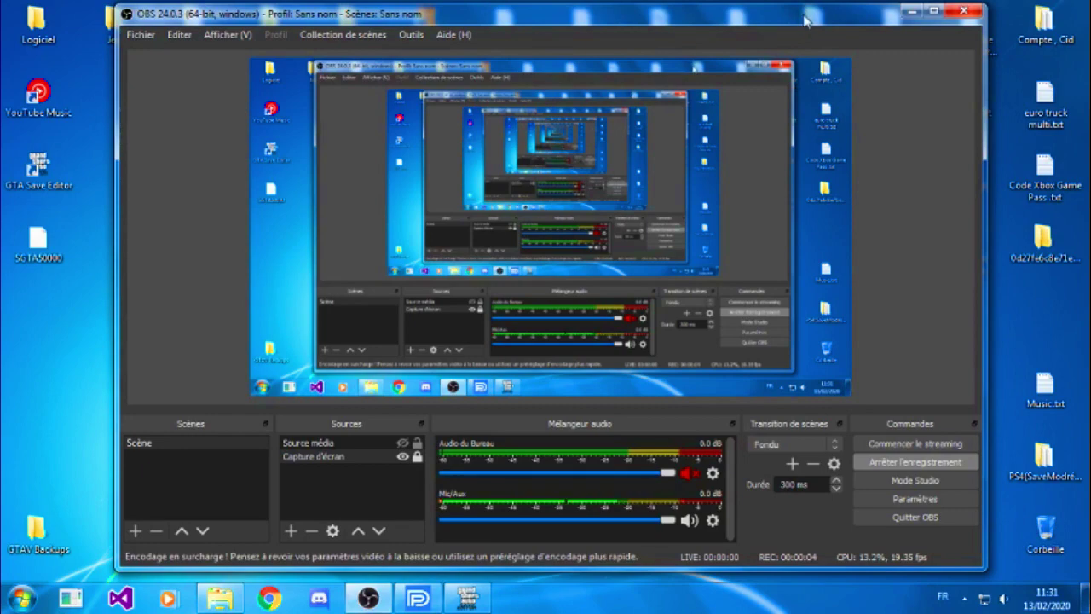
pyautogui.moveTo(801, 8); pyautogui.dragTo(767, 499)
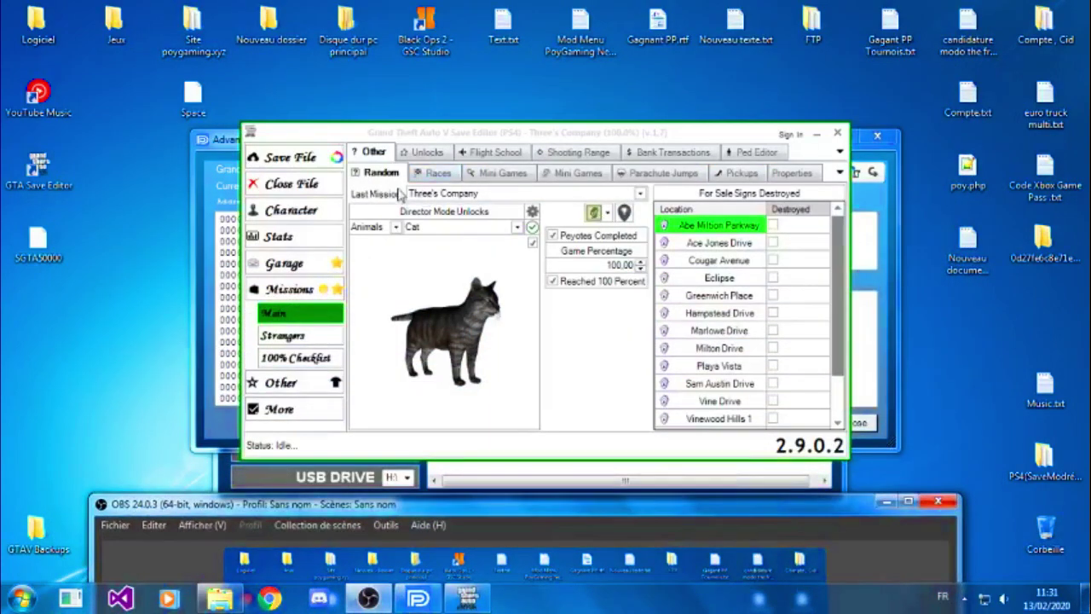
# Save the edited file once more, then exit the save editor and its game selection window.
pyautogui.click(293, 160)
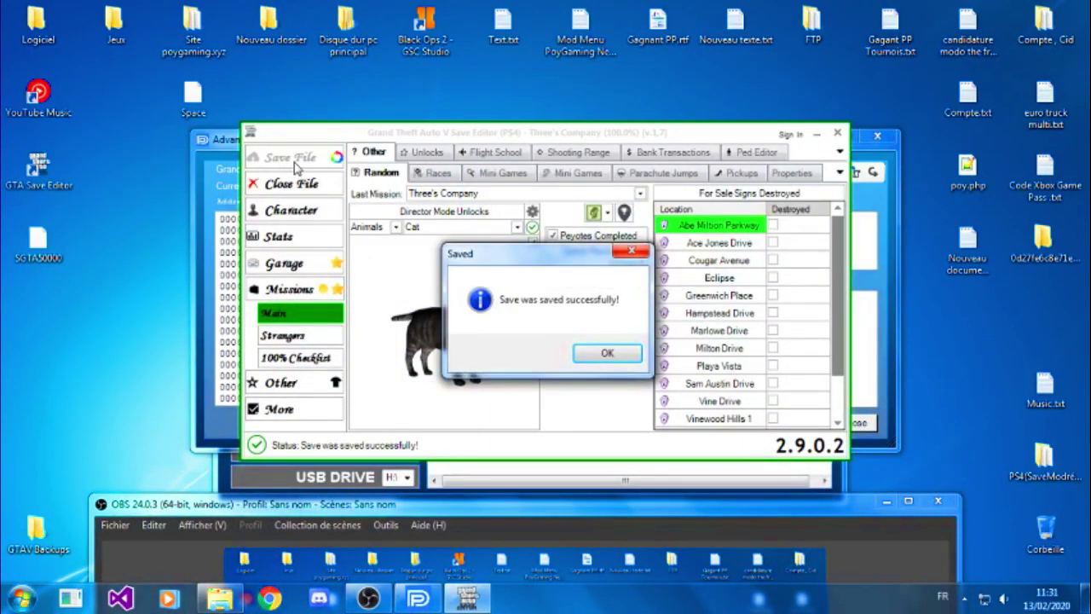
pyautogui.click(588, 353)
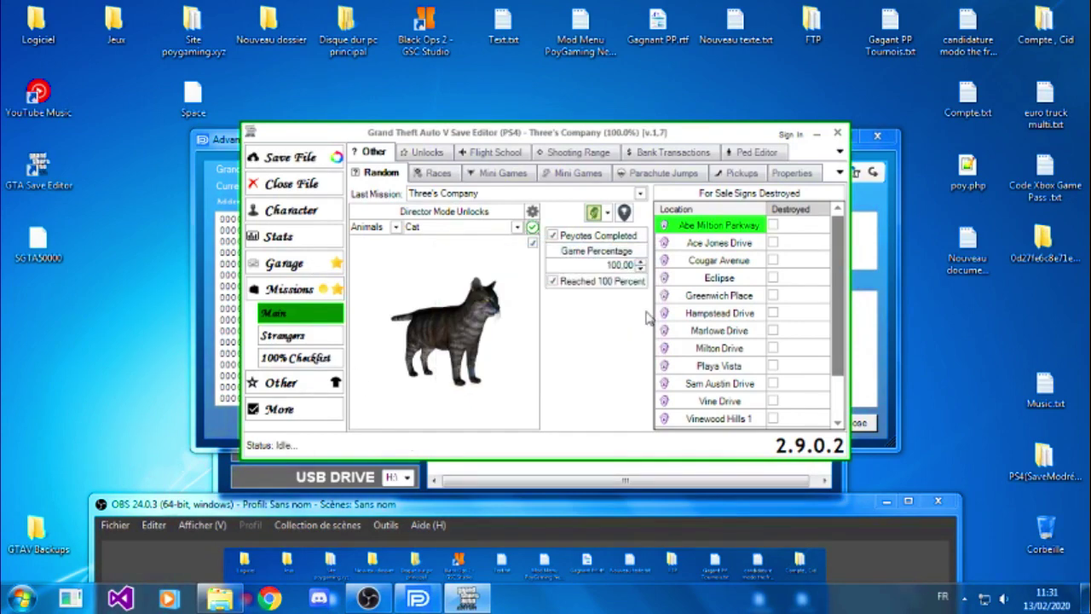
pyautogui.click(838, 135)
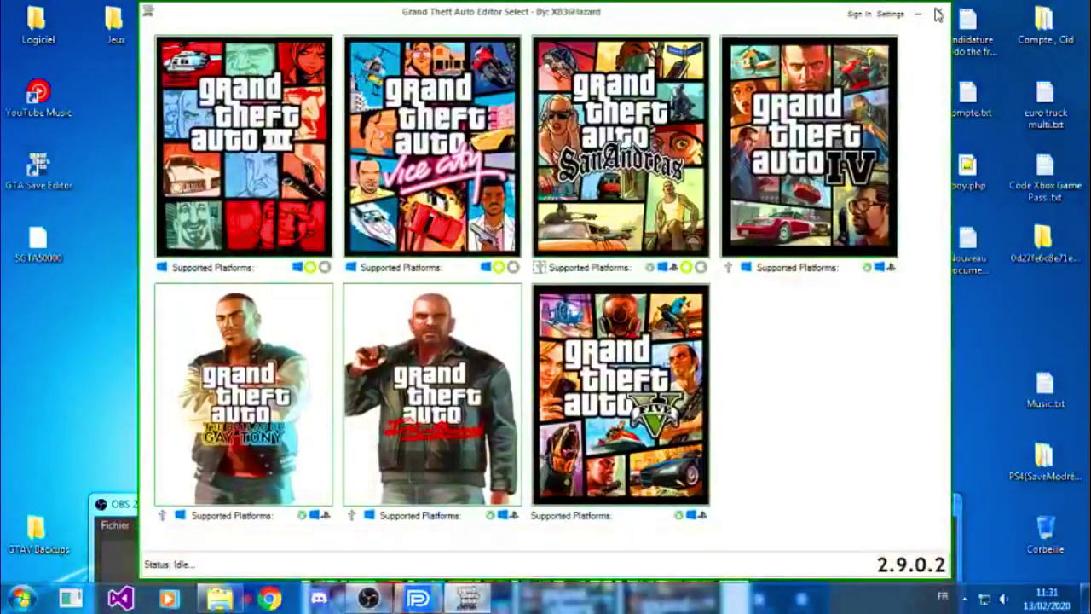
pyautogui.click(936, 13)
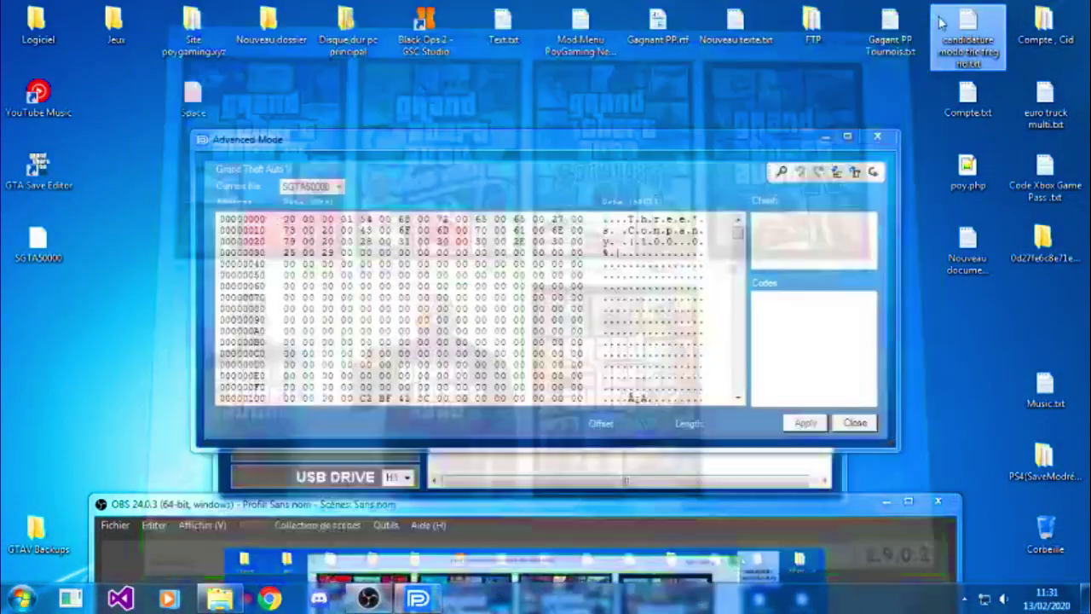
# In Save Wizard's Advanced Mode, import the edited SGTA50000 file from the desktop folder.
pyautogui.moveTo(495, 129); pyautogui.dragTo(494, 138)
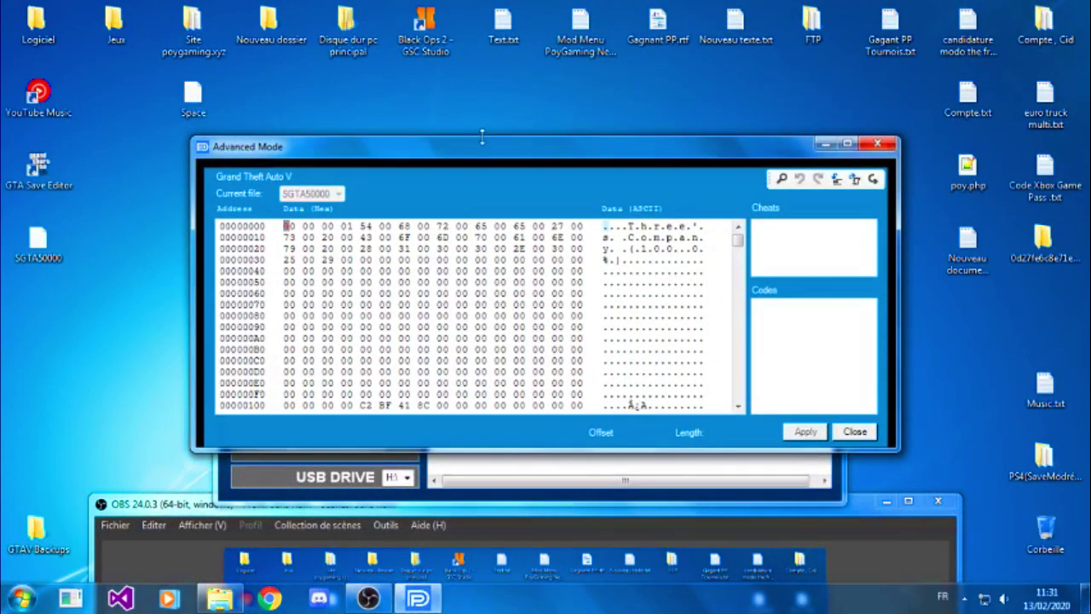
pyautogui.click(874, 181)
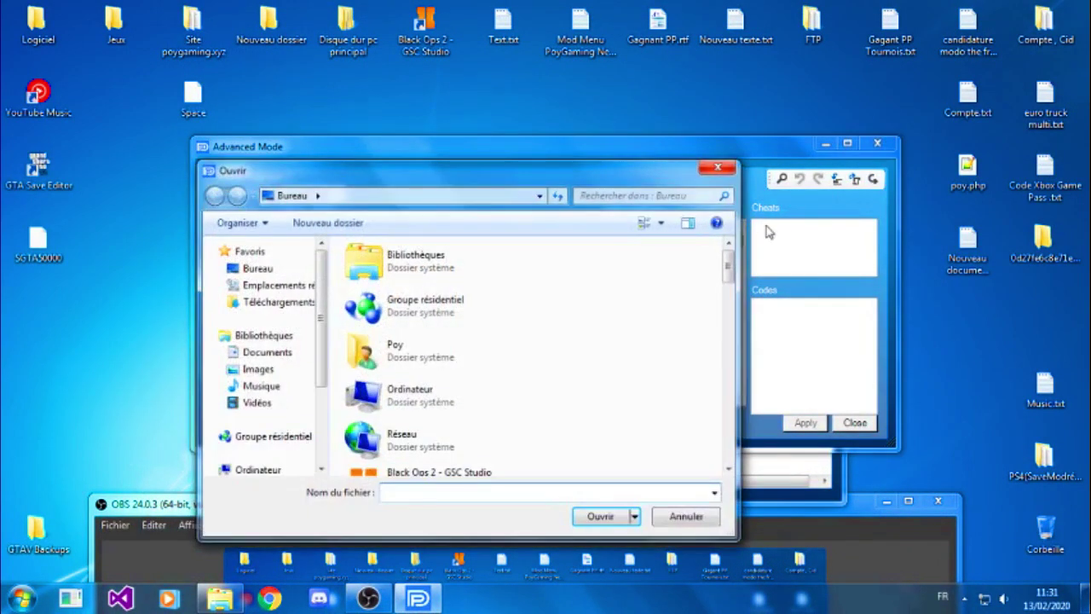
pyautogui.scroll(-10, 703, 332)
pyautogui.scroll(-8, 692, 371)
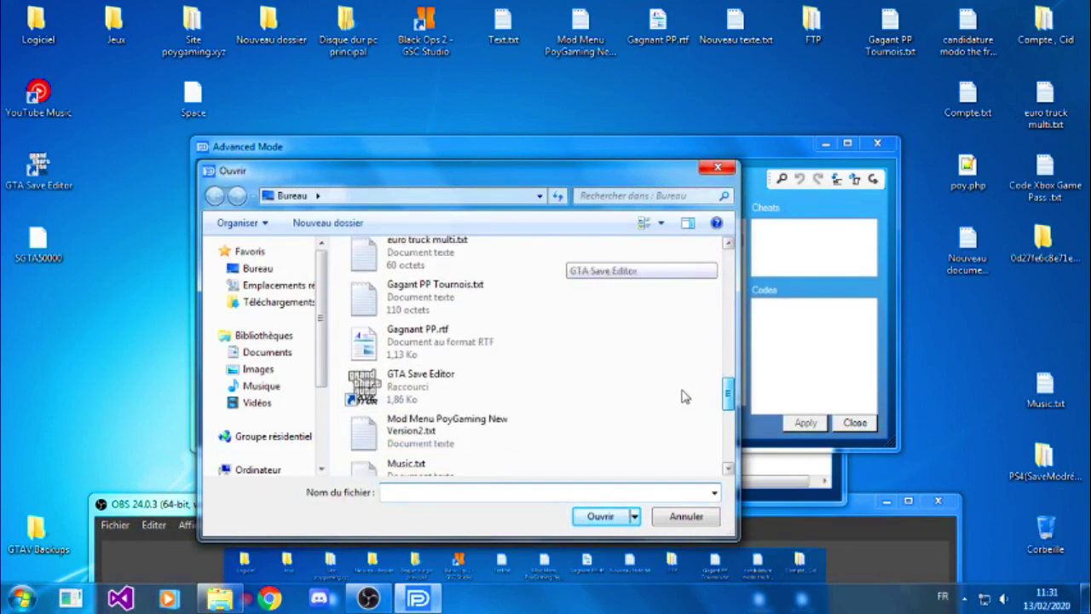
pyautogui.doubleClick(449, 402)
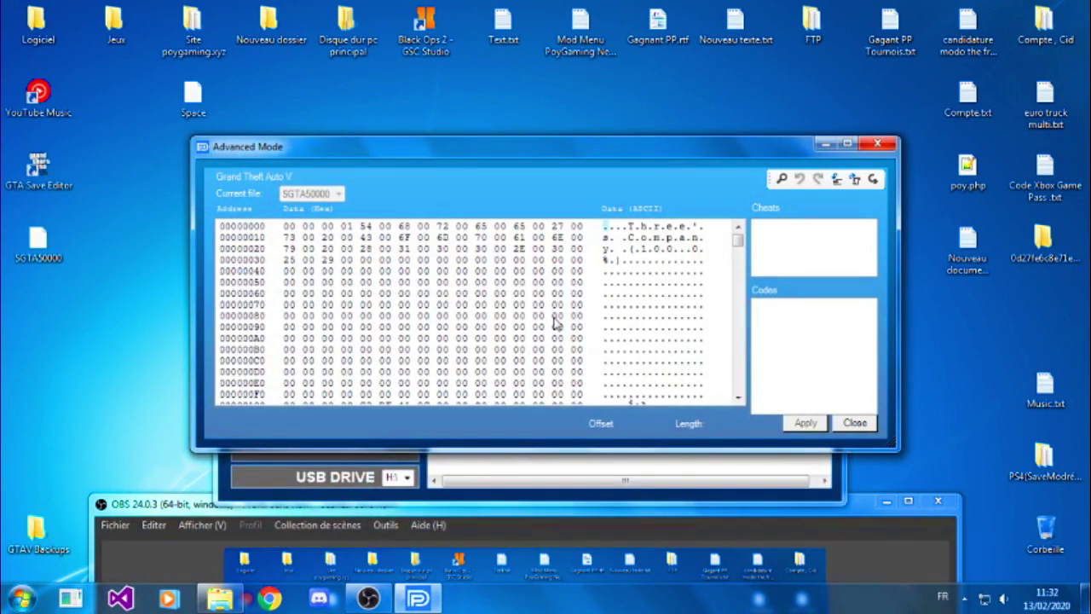
# Apply the imported data to the Grand Theft Auto V save, agreeing to proceed with the edited save, and close Save Wizard.
pyautogui.click(306, 226)
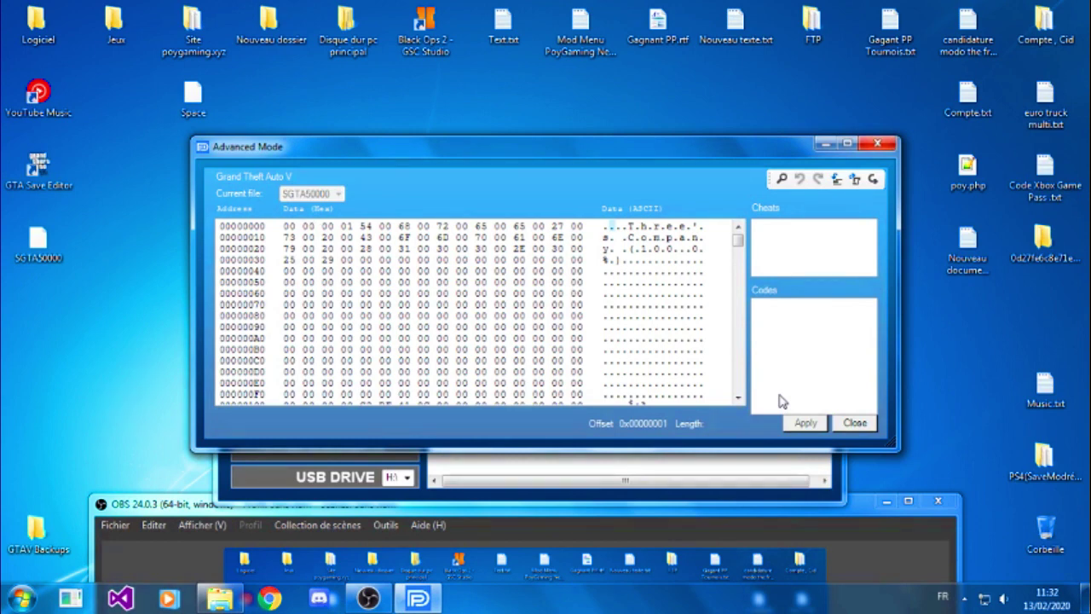
pyautogui.press('Right')
pyautogui.click(802, 424)
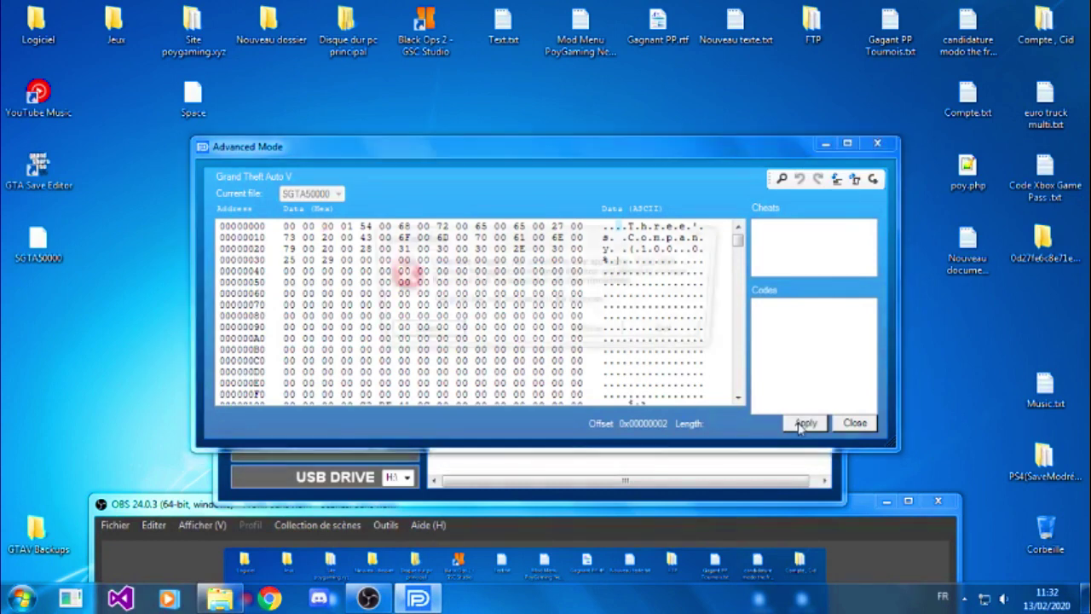
pyautogui.click(577, 334)
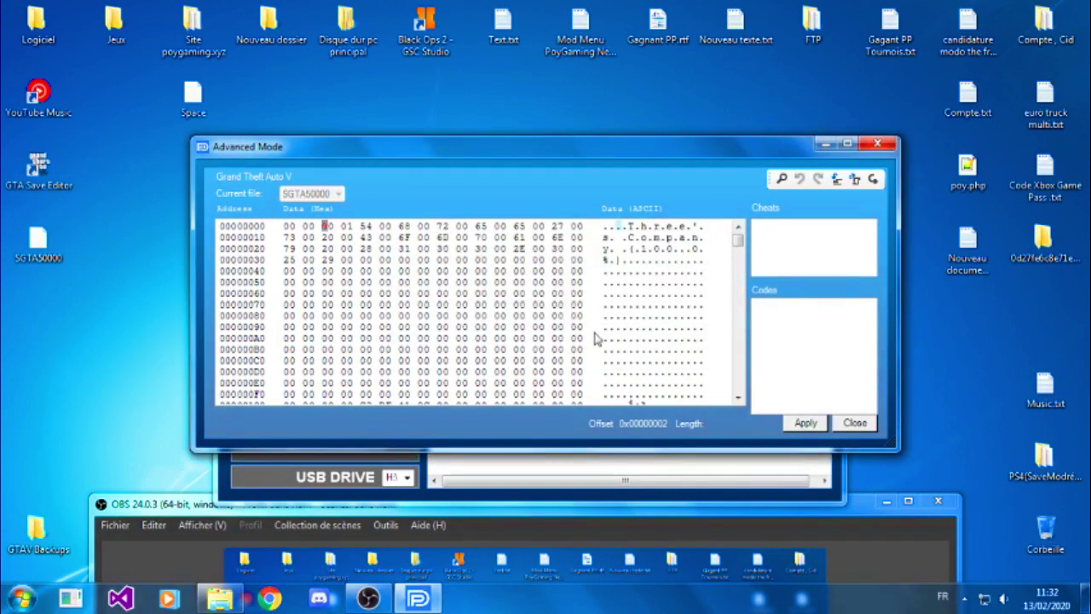
pyautogui.click(792, 422)
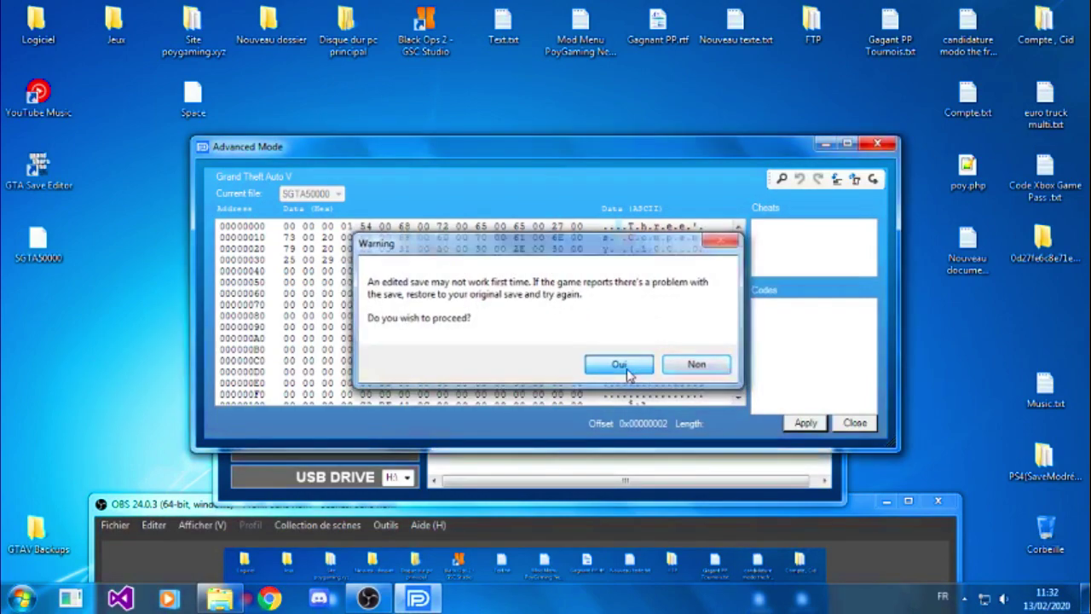
pyautogui.click(627, 368)
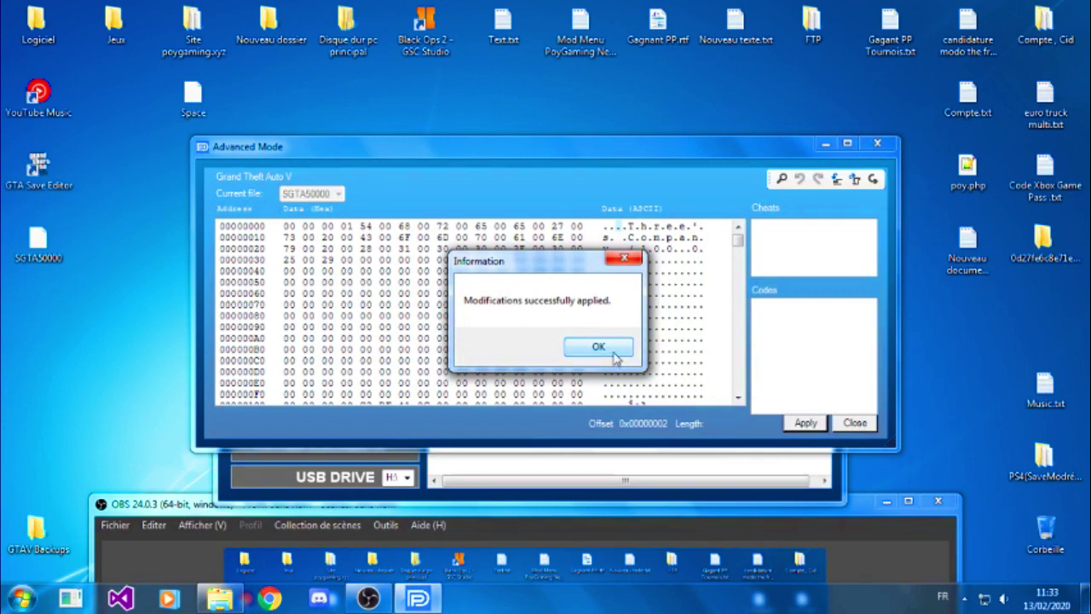
pyautogui.click(615, 352)
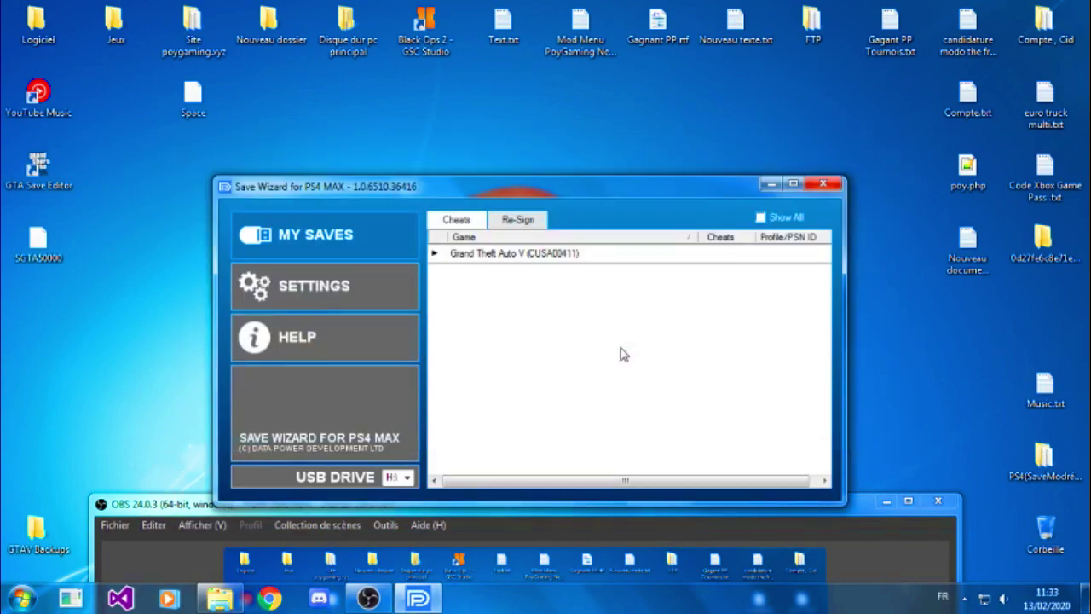
pyautogui.click(820, 186)
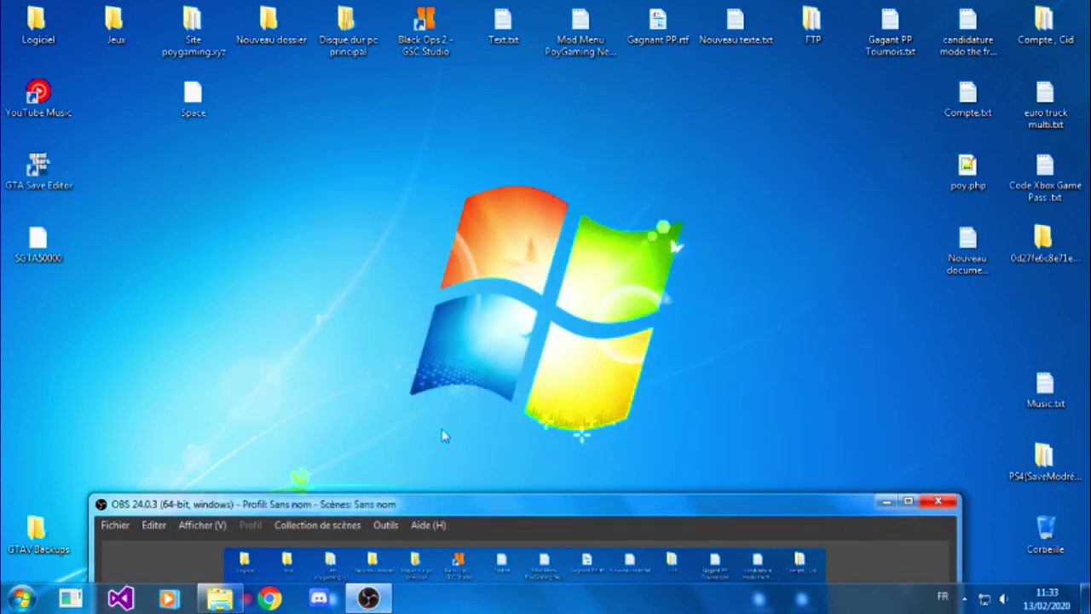
pyautogui.moveTo(447, 512); pyautogui.dragTo(471, 36)
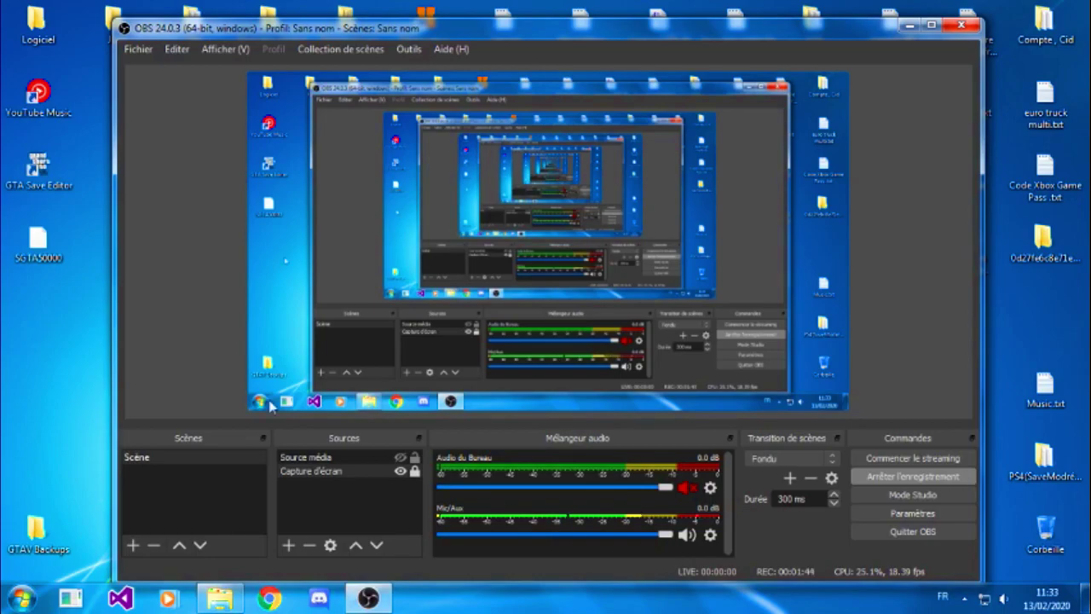
pyautogui.click(882, 478)
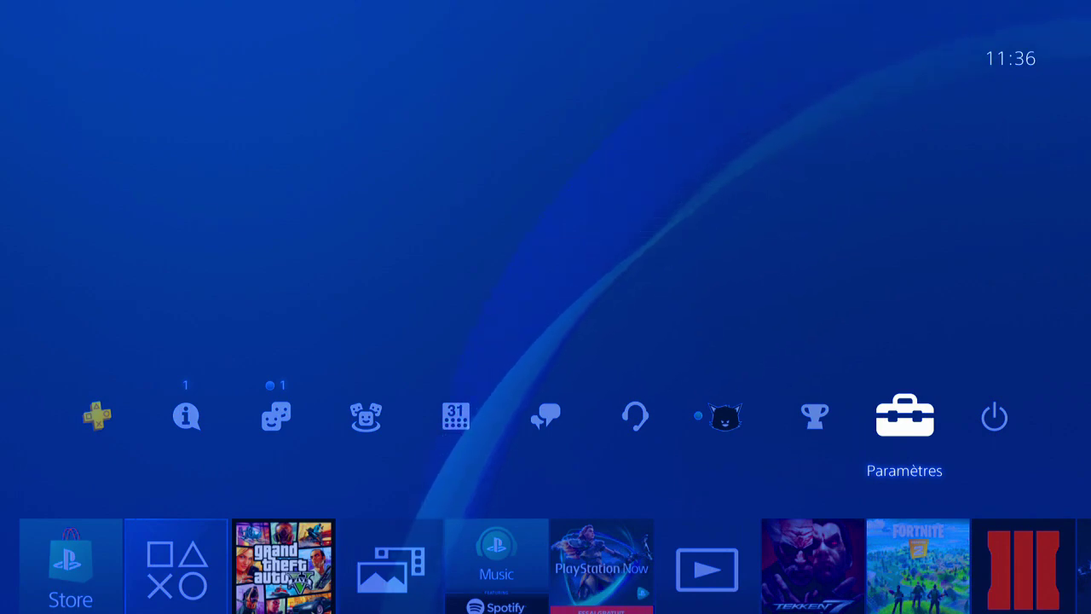
# On the PS4, open the application saved data management (Gestion des données d'application sauvegardées) in Paramètres.
pyautogui.press('Left')
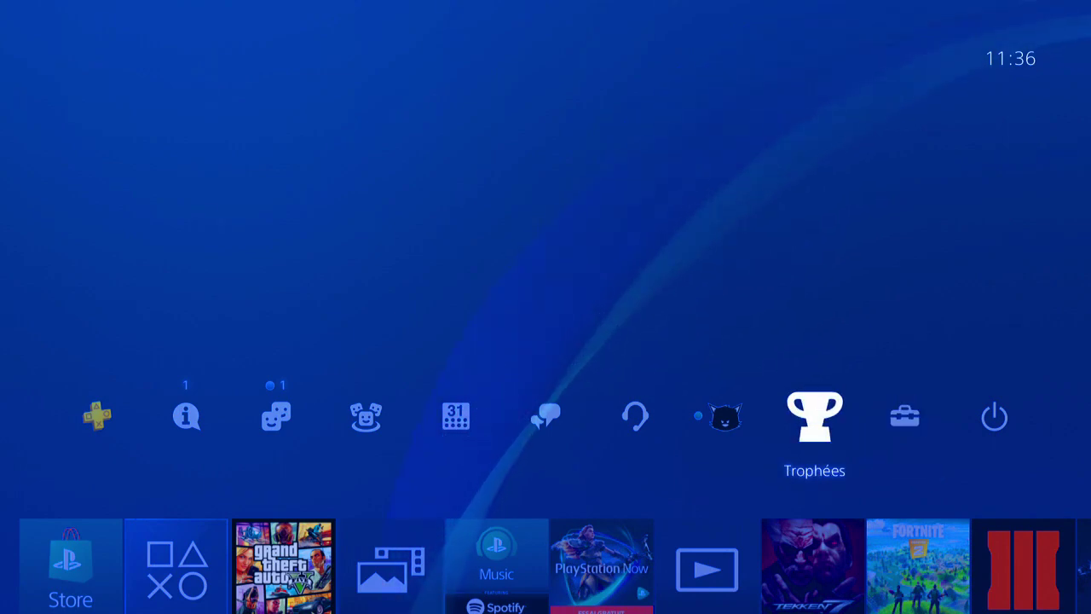
pyautogui.press('Right')
pyautogui.press('Return')
pyautogui.press('Down')
pyautogui.press('Down')
pyautogui.press('Down')
pyautogui.press('Down')
pyautogui.press('Down')
pyautogui.press('Down')
pyautogui.press('Down')
pyautogui.press('Down')
pyautogui.press('Down')
pyautogui.press('Down')
pyautogui.press('Down')
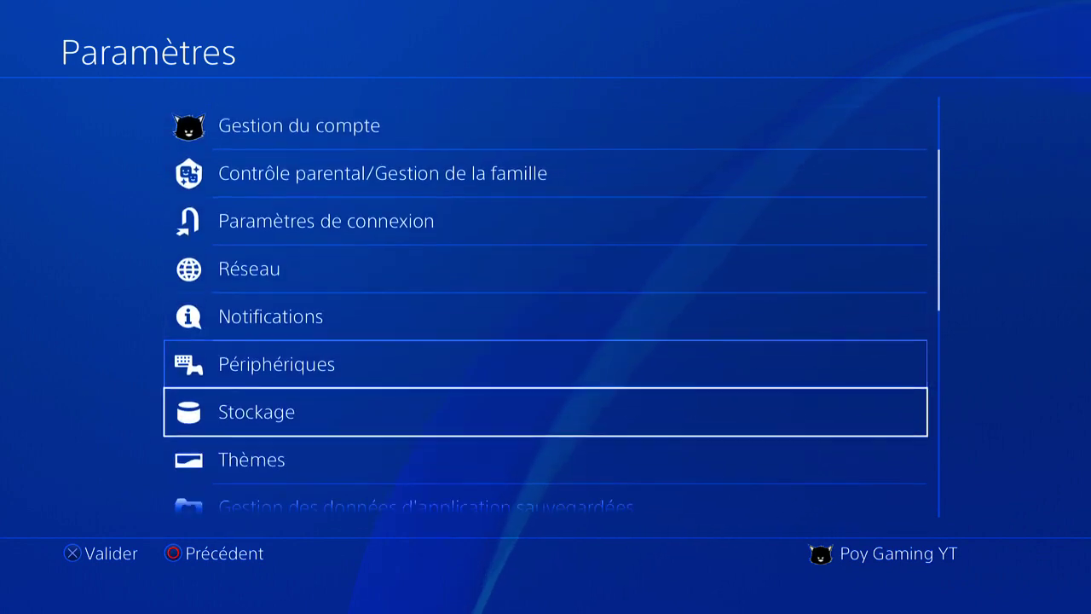
pyautogui.press('Return')
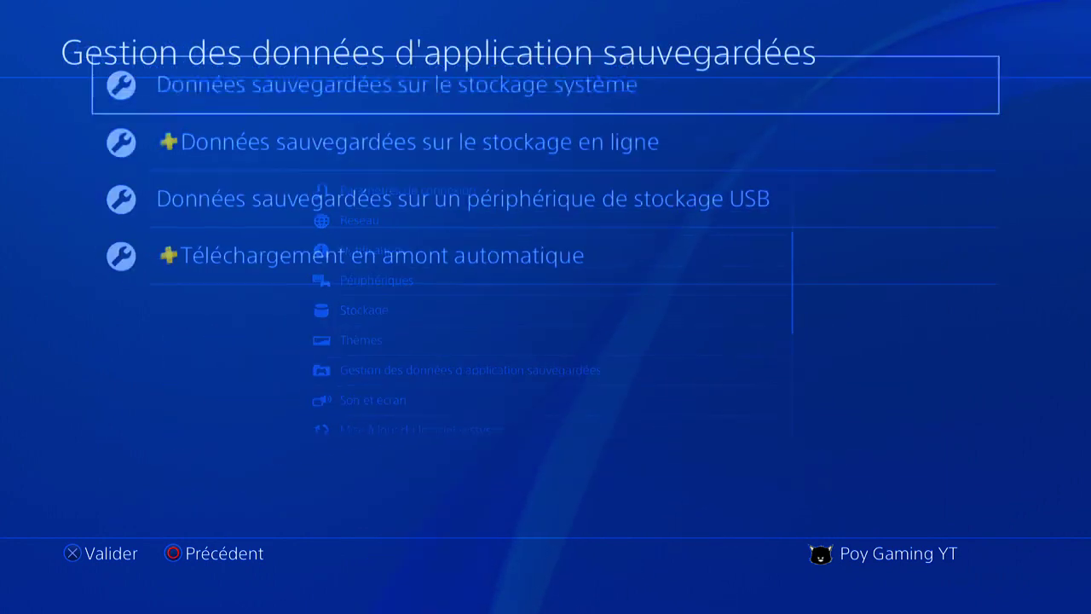
# Copy the Grand Theft Auto V save from the USB storage device to system storage, overwriting the existing saved data.
pyautogui.press('Down')
pyautogui.press('Down')
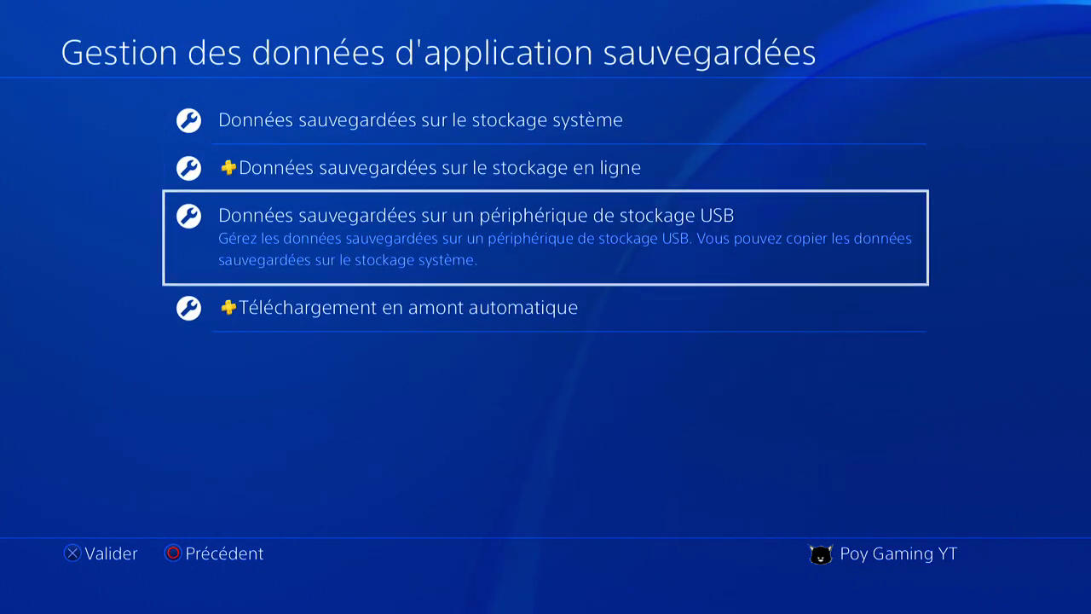
pyautogui.press('Return')
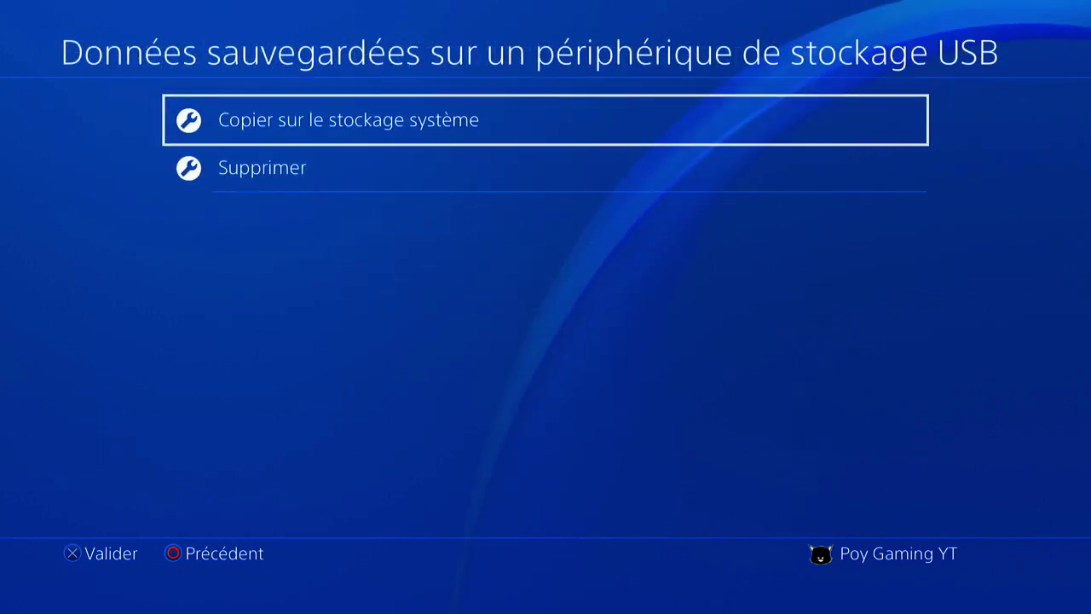
pyautogui.press('Return')
pyautogui.press('Return')
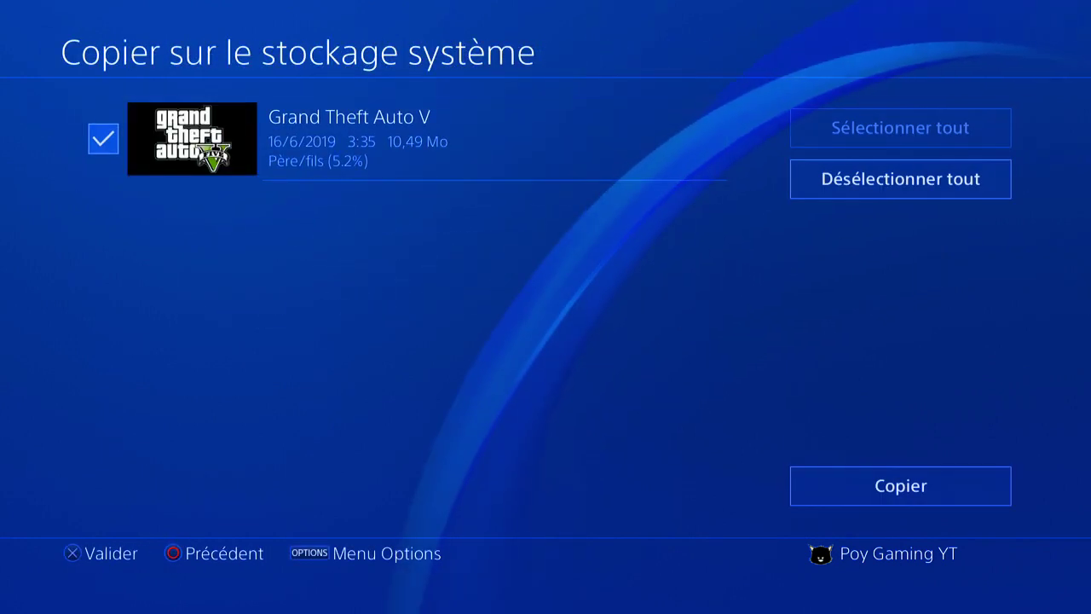
pyautogui.press('Return')
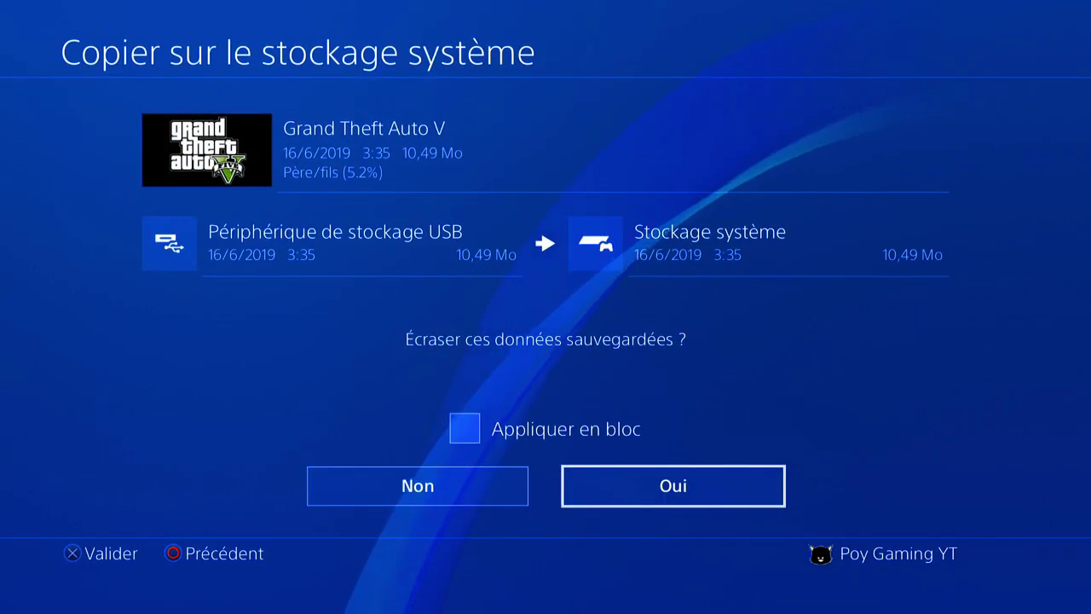
pyautogui.press('Return')
# Return to the PS4 home screen and start Grand Theft Auto V.
pyautogui.press('Escape')
pyautogui.press('Escape')
pyautogui.press('Escape')
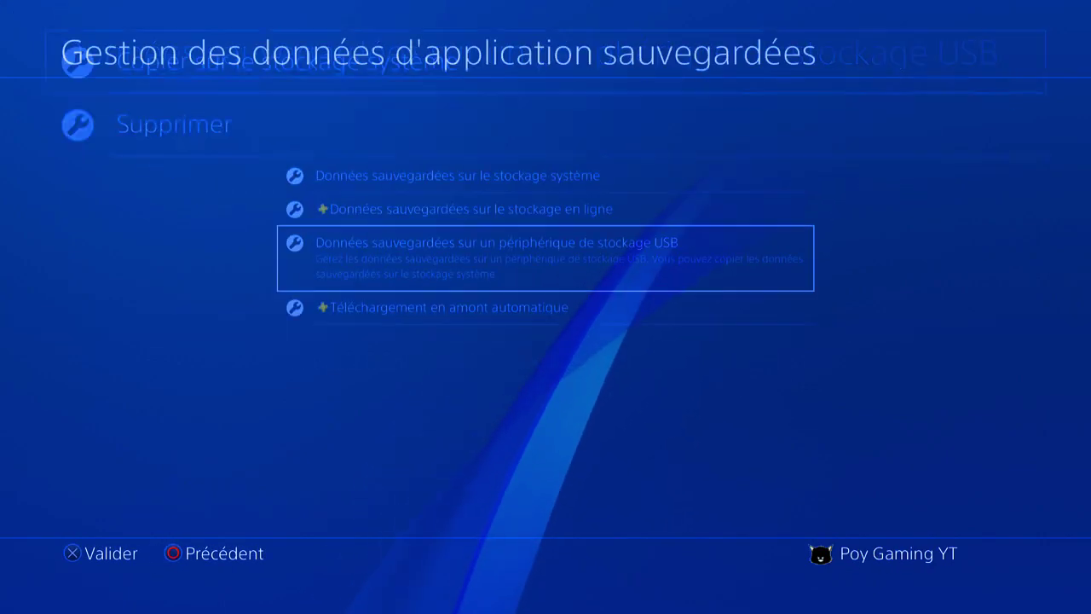
pyautogui.press('Down')
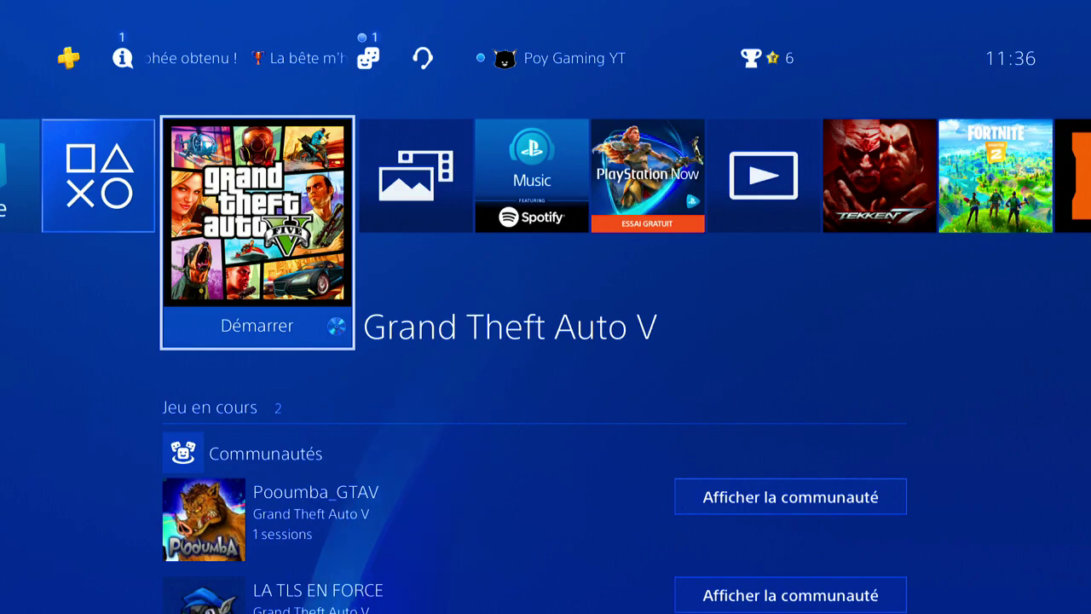
pyautogui.press('Return')
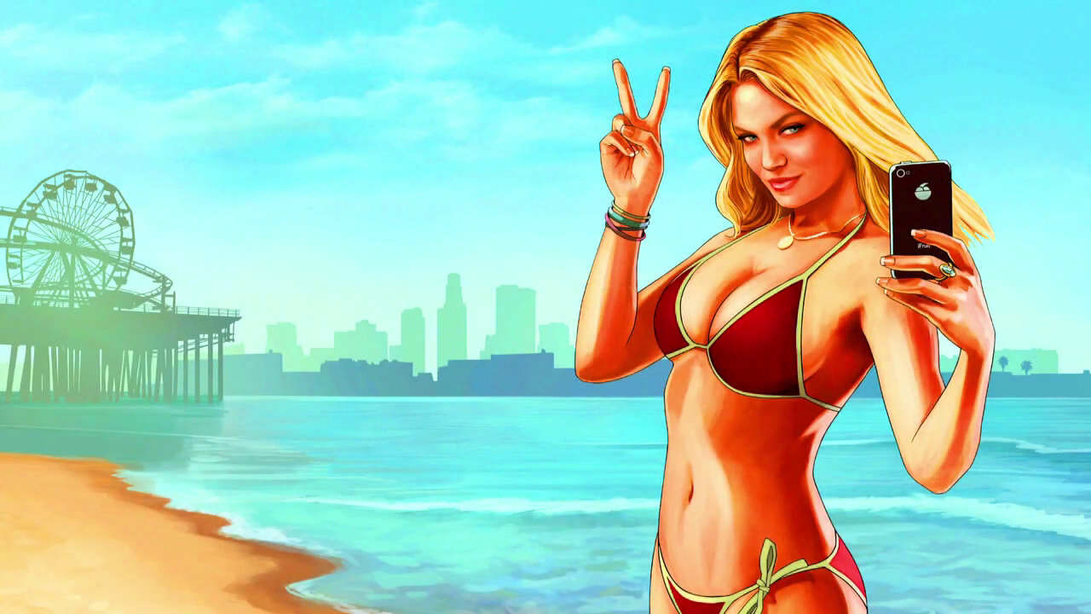